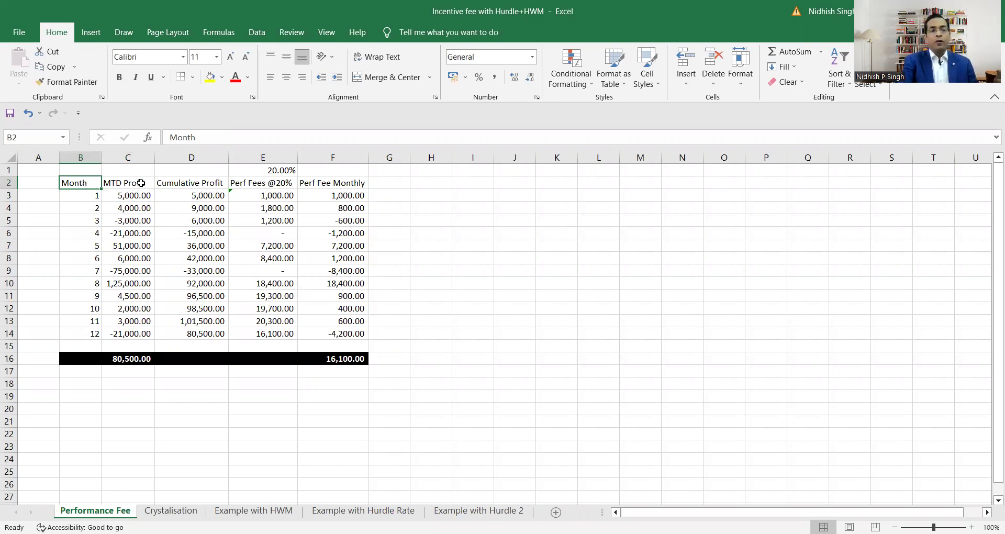
# Examine the month 1 row from MTD profit through the 20% performance fee to the monthly fee in F3
pyautogui.click(208, 181)
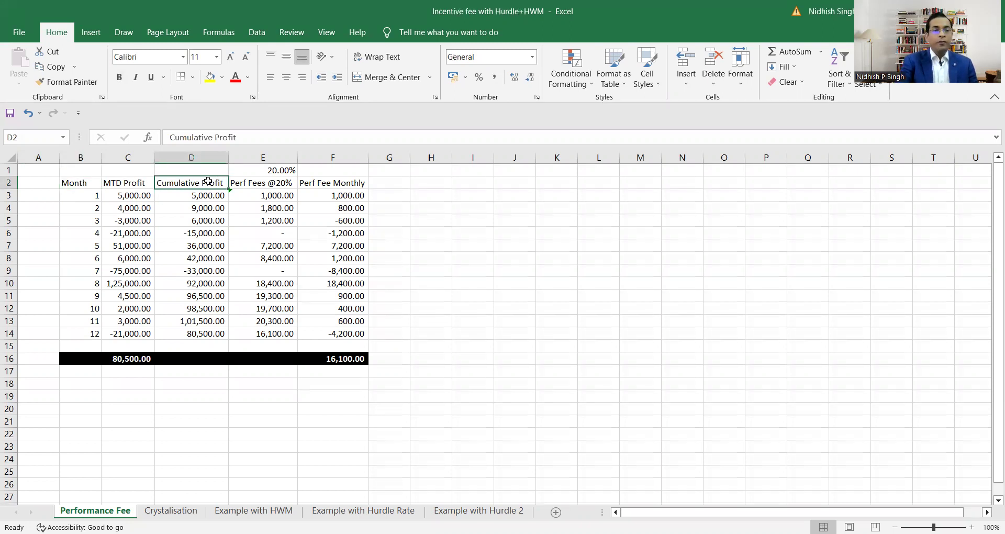
pyautogui.press('Down')
pyautogui.press('Left')
pyautogui.press('Left')
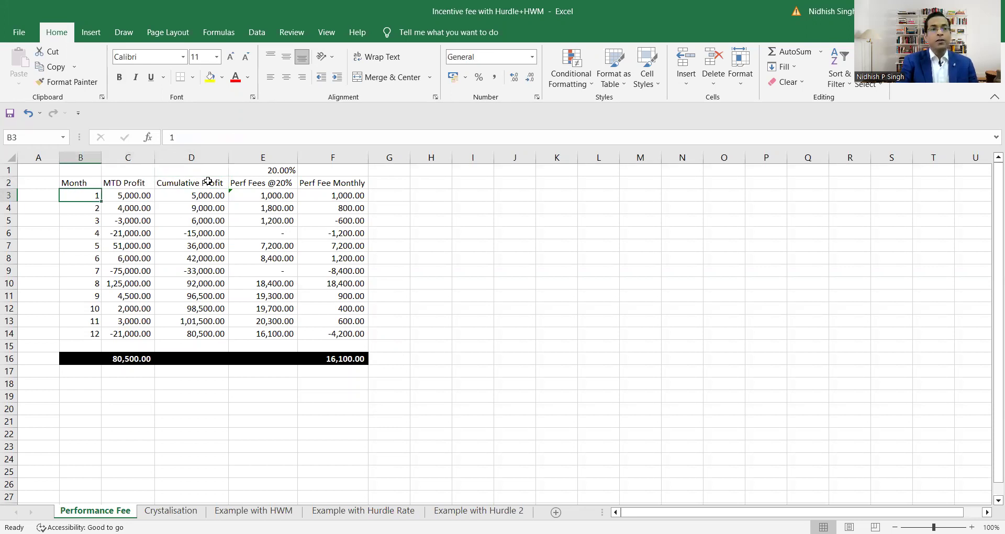
pyautogui.press('Right')
pyautogui.press('Right')
pyautogui.press('Right')
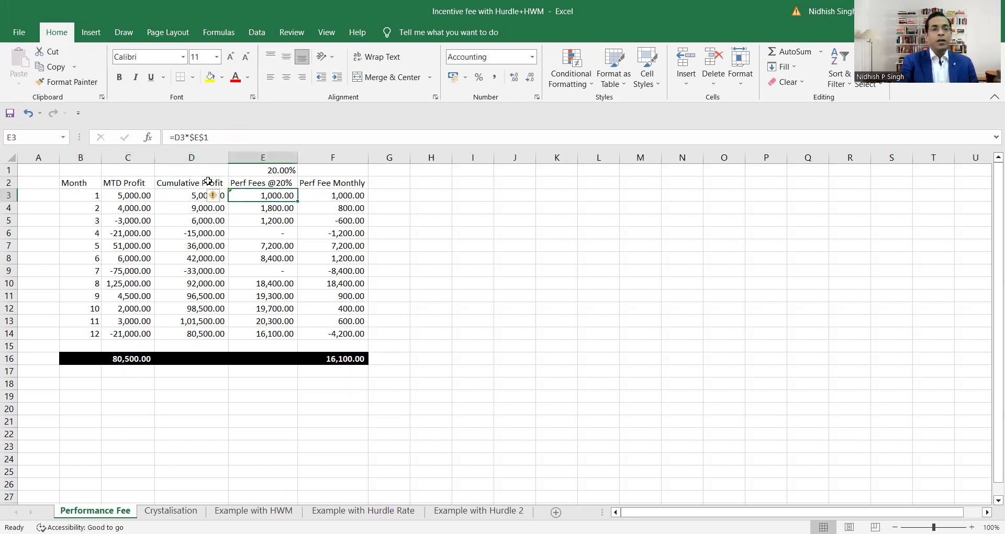
pyautogui.press('Up')
pyautogui.press('Down')
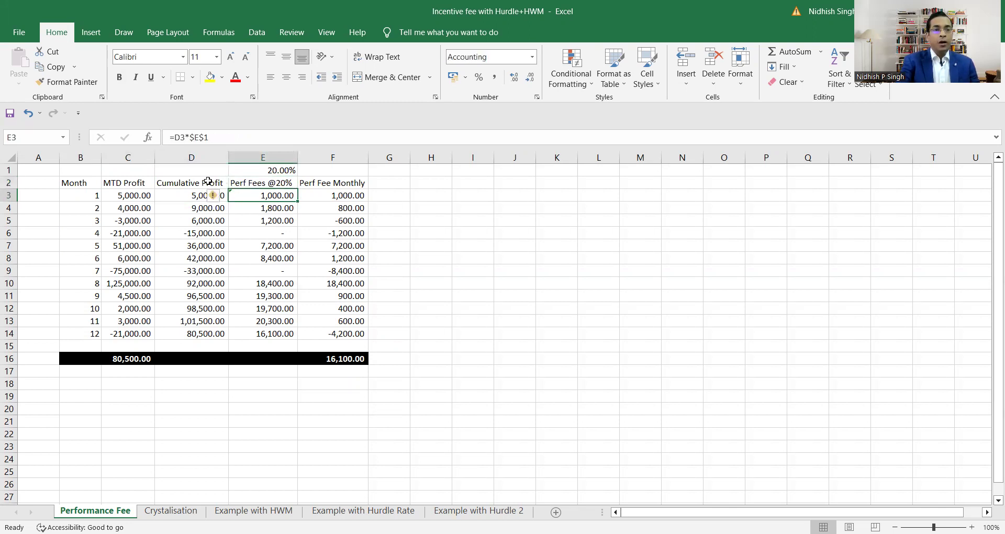
pyautogui.press('Left')
pyautogui.press('Left')
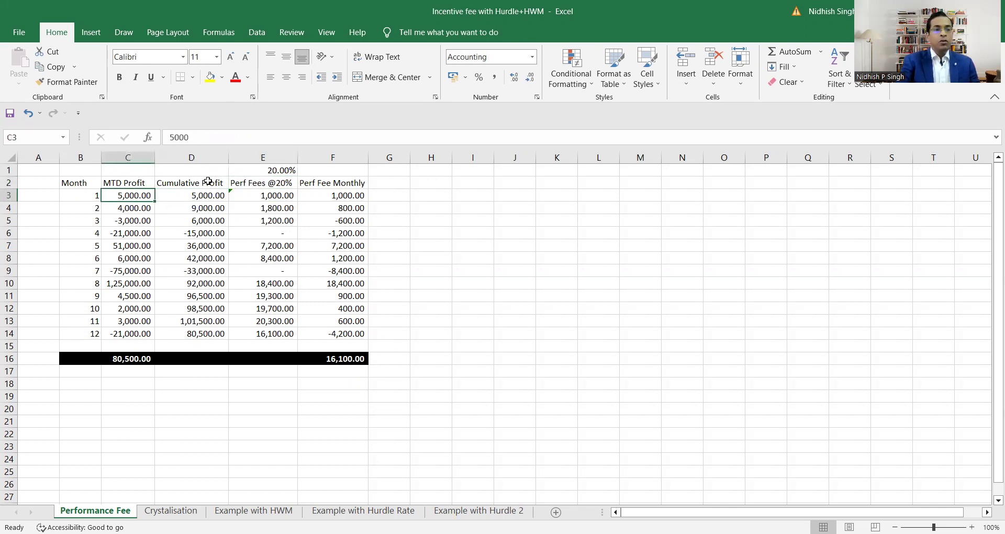
pyautogui.press('Right')
pyautogui.press('Right')
pyautogui.press('Up')
pyautogui.press('Down')
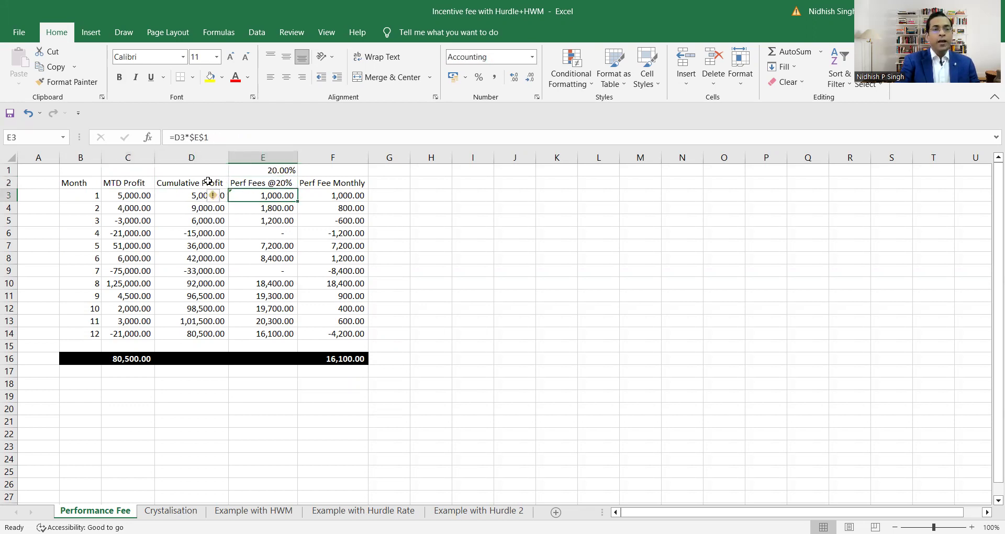
pyautogui.press('Right')
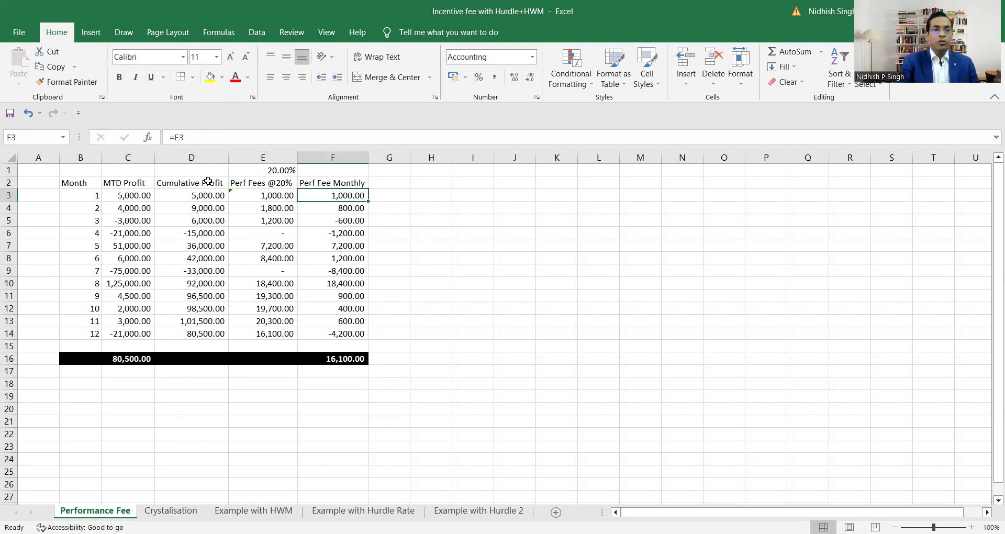
# Examine month 2's MTD profit, cumulative profit formula, 20% fee and monthly fee formula across C4:F4
pyautogui.press('Left')
pyautogui.press('Left')
pyautogui.press('Down')
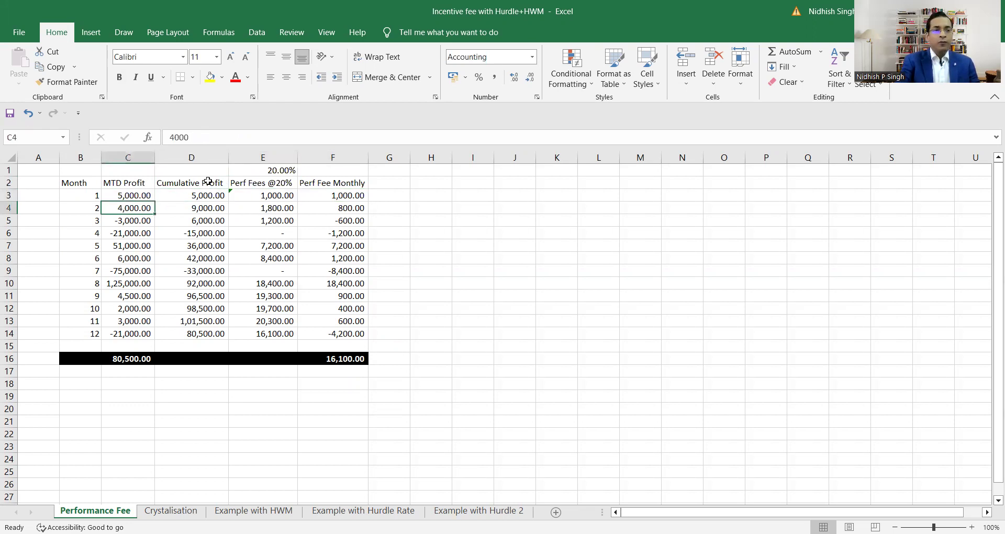
pyautogui.press('Right')
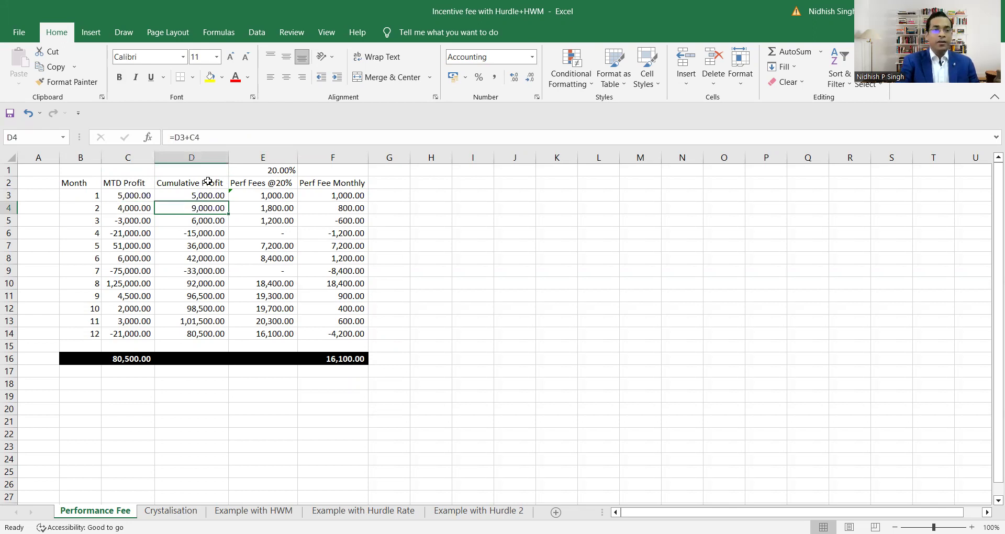
pyautogui.press('Right')
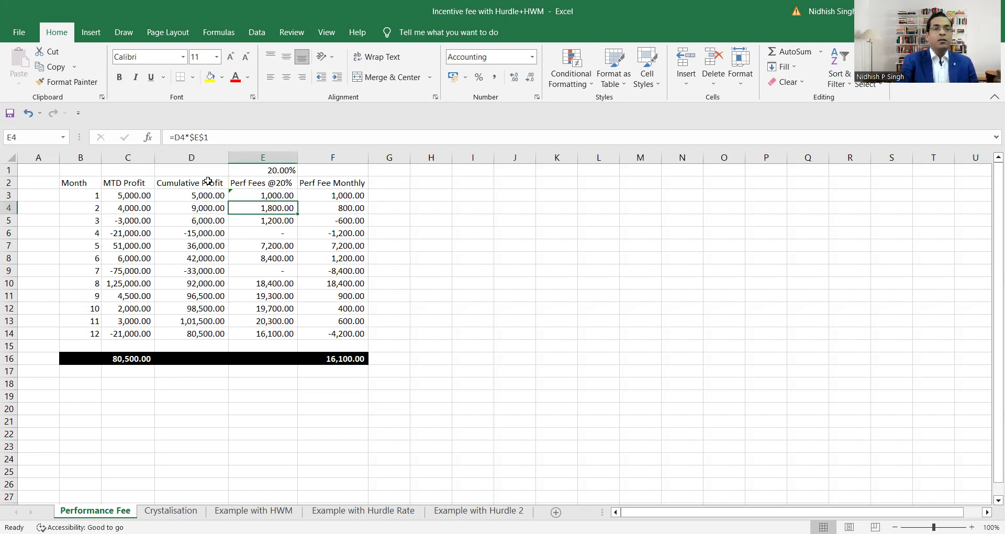
pyautogui.press('Right')
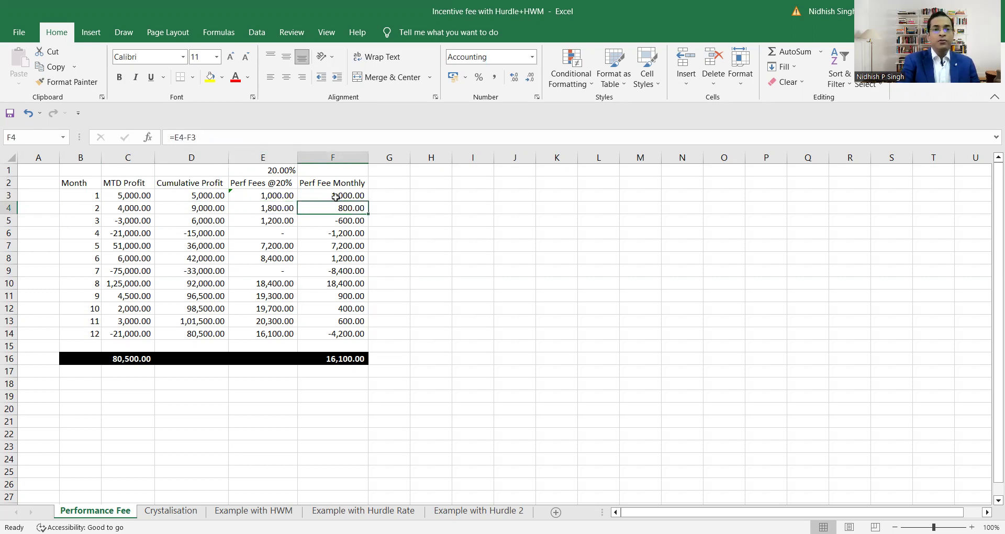
pyautogui.click(323, 180)
pyautogui.click(325, 203)
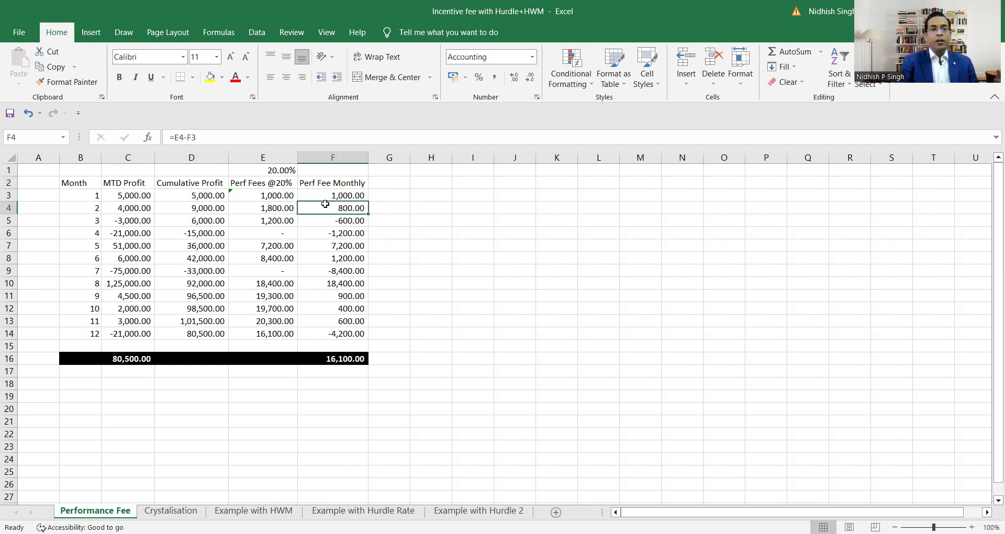
# Highlight month 2's 20% performance fee in E4 in yellow and compare it with the monthly fees in F3 and F4
pyautogui.press('Left')
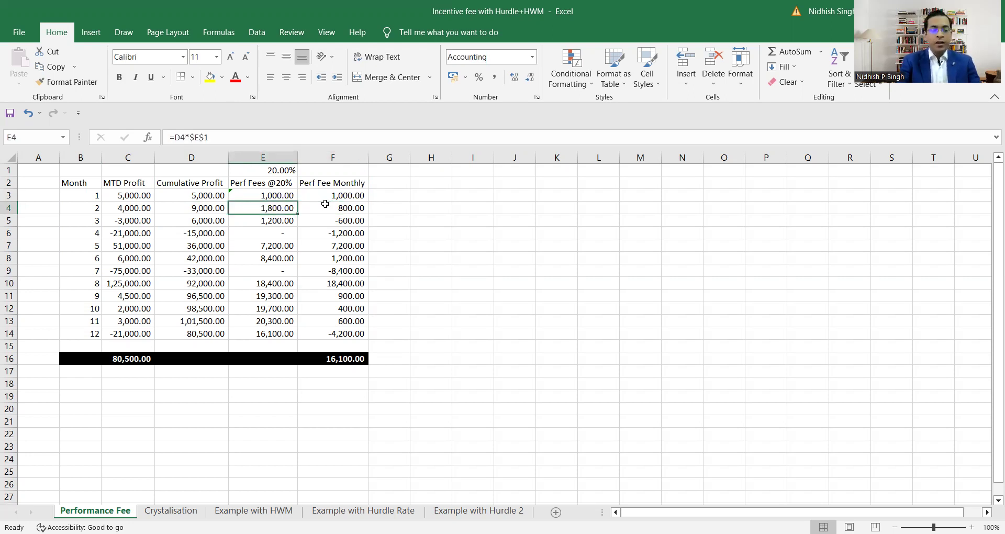
pyautogui.click(210, 77)
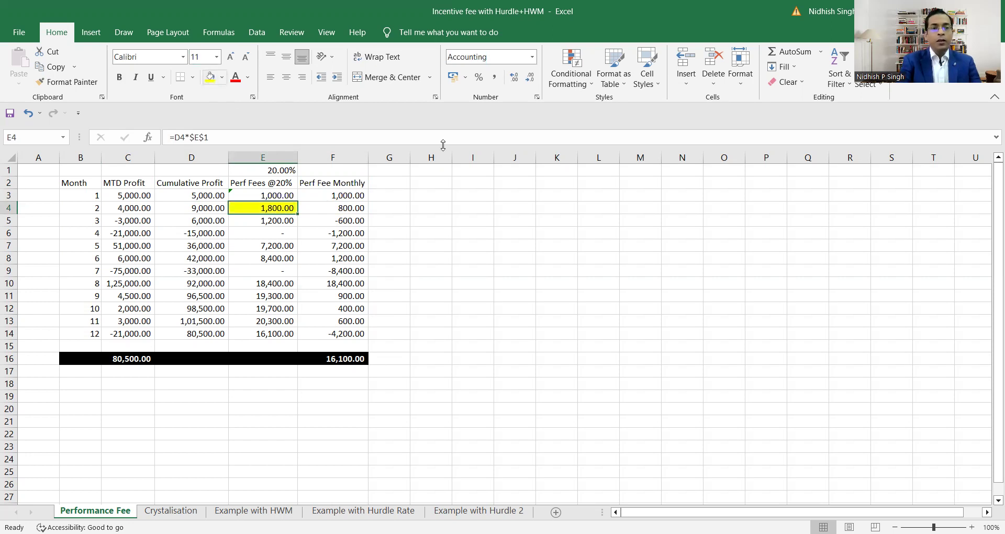
pyautogui.click(340, 193)
pyautogui.click(354, 206)
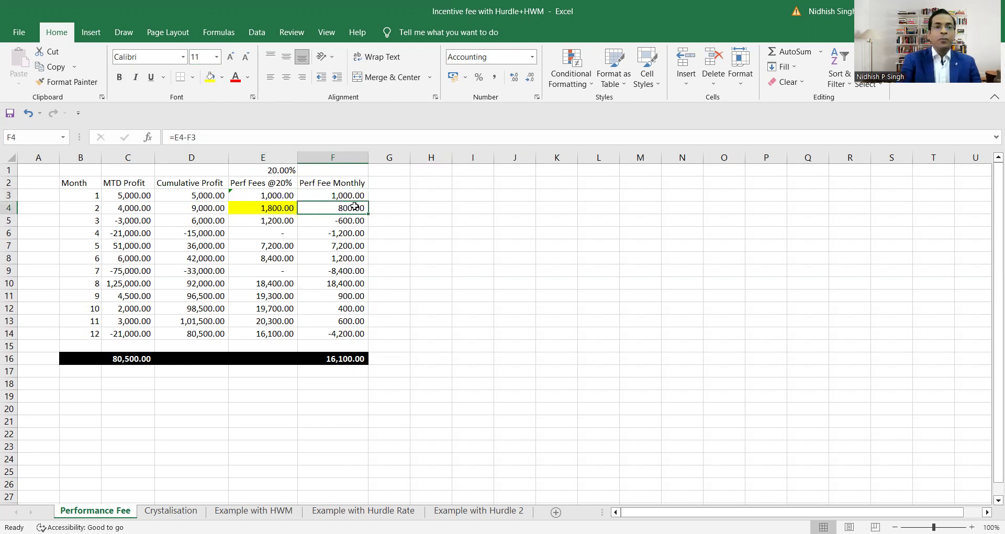
pyautogui.press('Left')
pyautogui.click(319, 208)
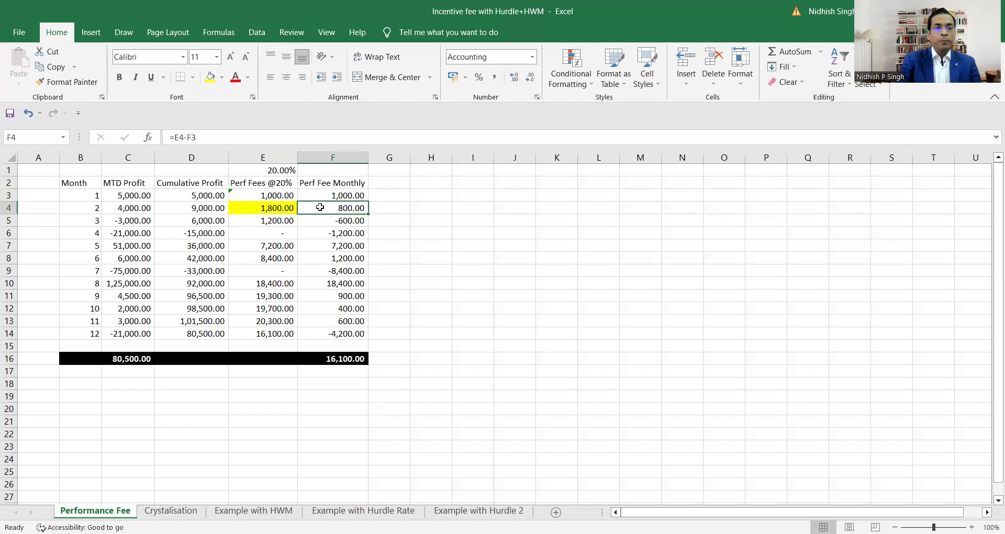
# Examine month 3's MTD profit, cumulative profit formula and 20% performance fee formula across C5:E5
pyautogui.press('Left')
pyautogui.press('Left')
pyautogui.press('Left')
pyautogui.press('Down')
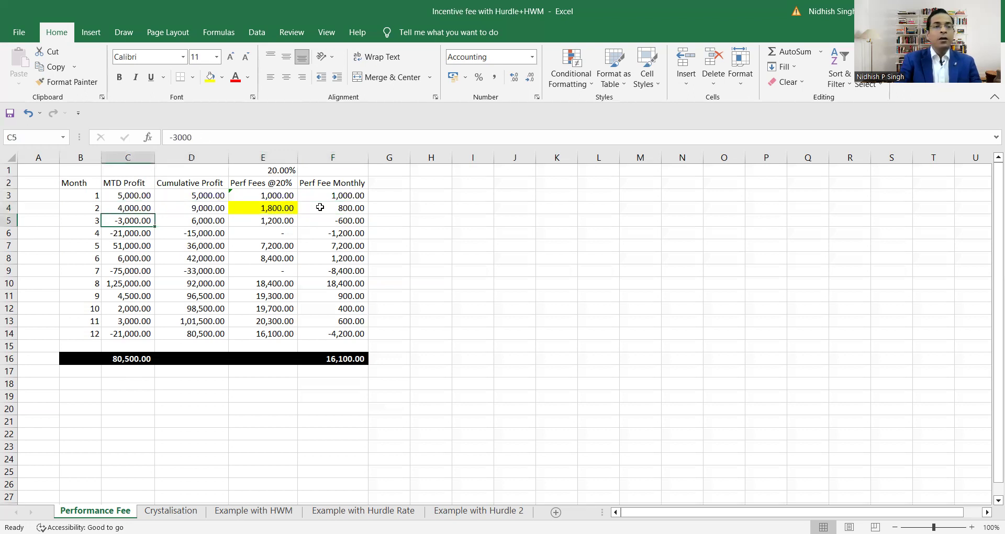
pyautogui.press('Right')
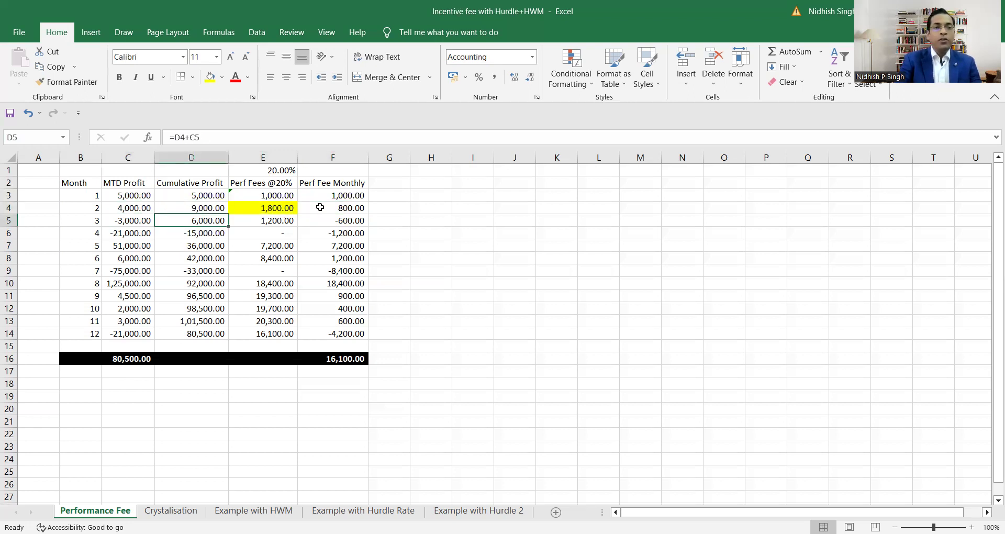
pyautogui.press('Right')
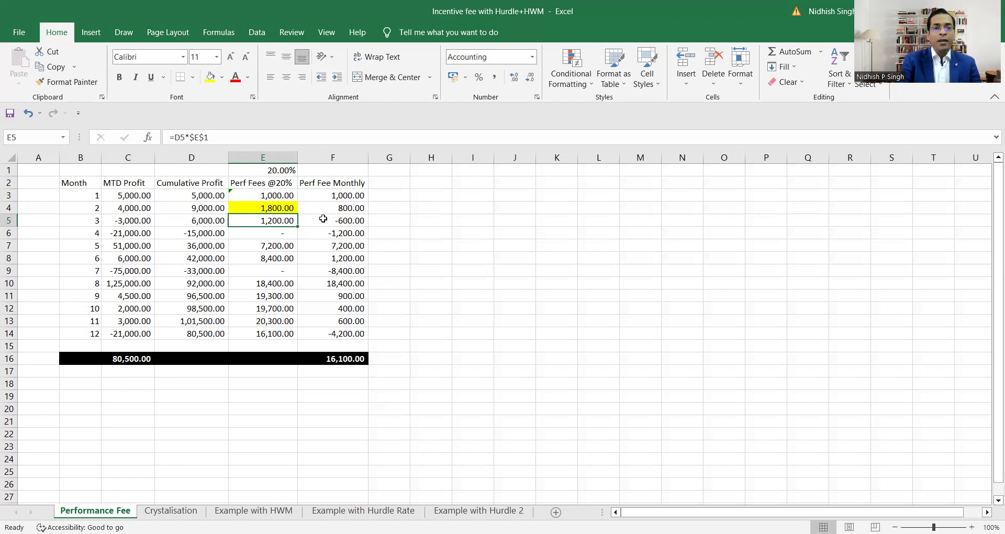
# Check the sum of the monthly fees in F3:F4 and trace the cells referenced by the month 3 fee formula in F5
pyautogui.click(342, 196)
pyautogui.hotkey('shift', 'Down')
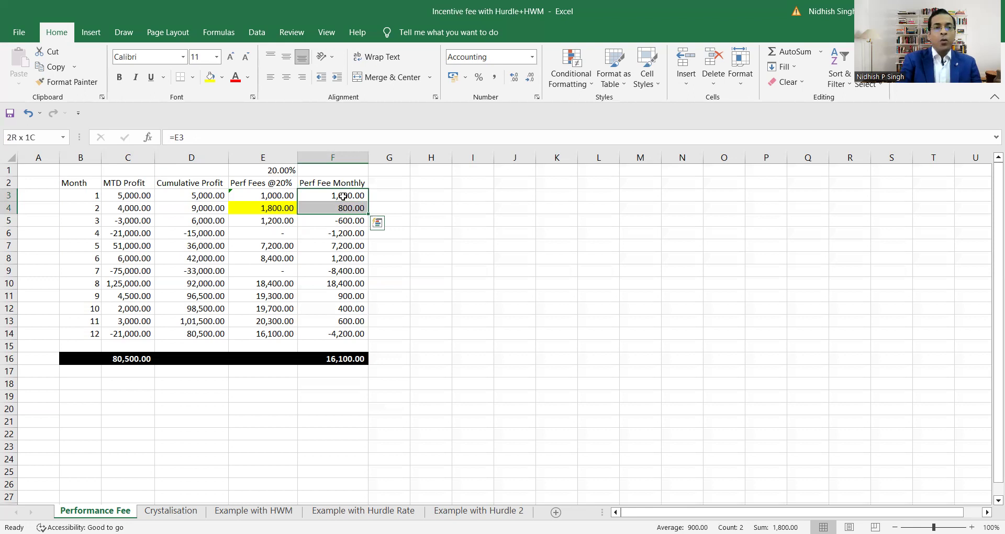
pyautogui.press('Left')
pyautogui.press('Down')
pyautogui.press('Down')
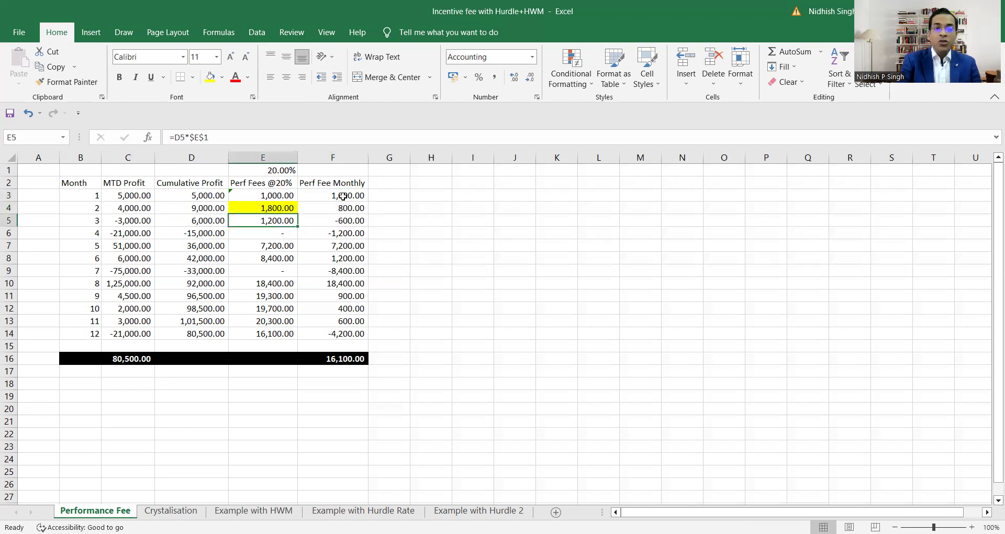
pyautogui.press('Right')
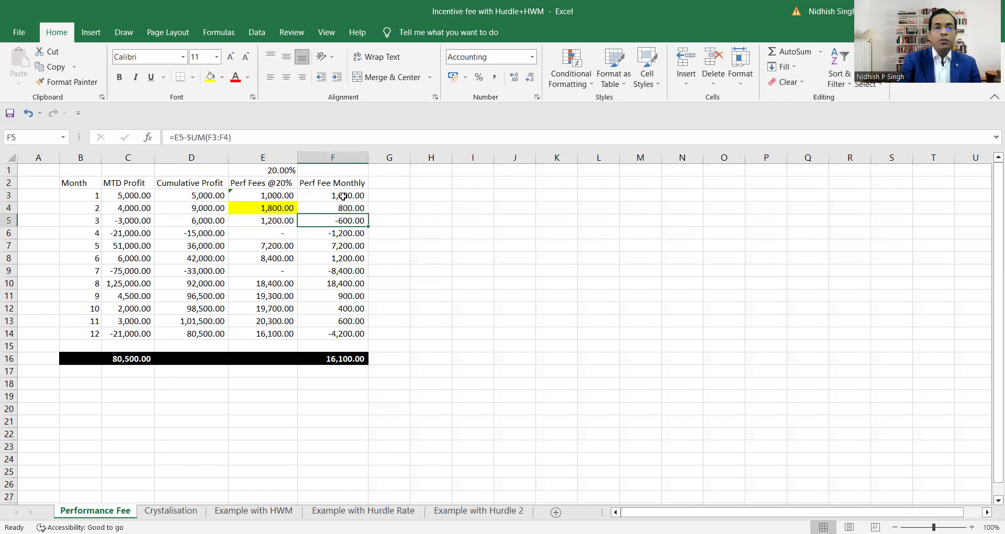
pyautogui.doubleClick(318, 220)
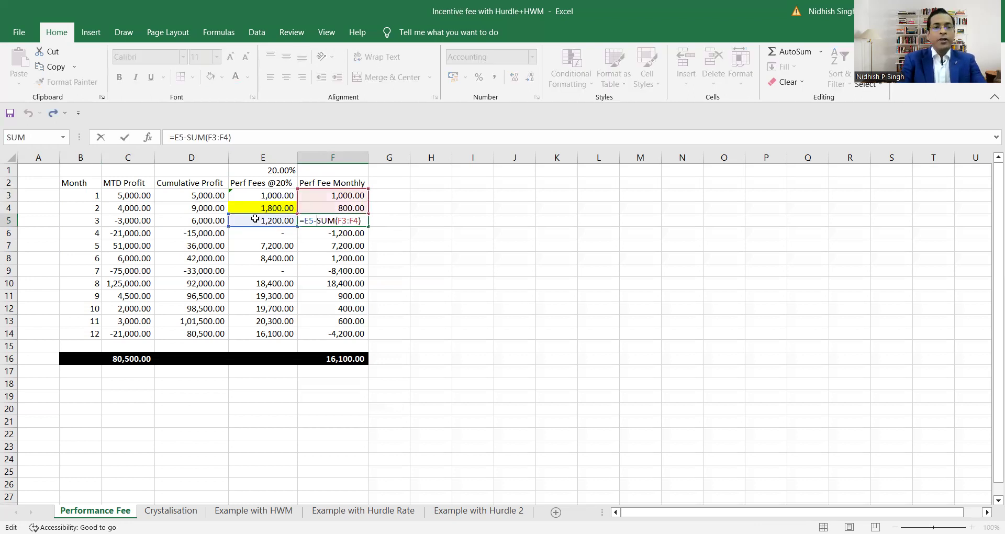
pyautogui.press('Escape')
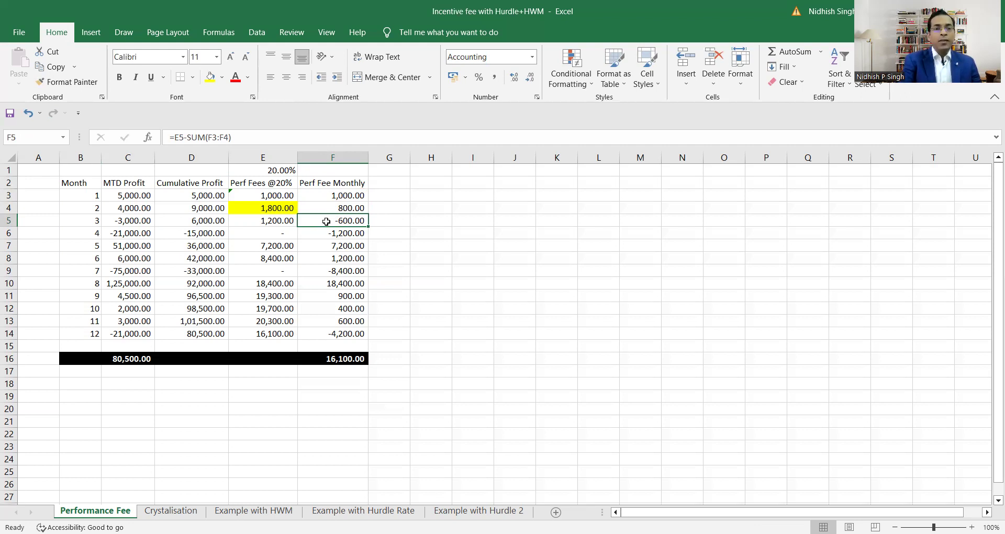
# Examine month 4's profit and fee figures in row 6 and check the sum of the earlier monthly fees in F3:F5
pyautogui.click(145, 222)
pyautogui.press('Down')
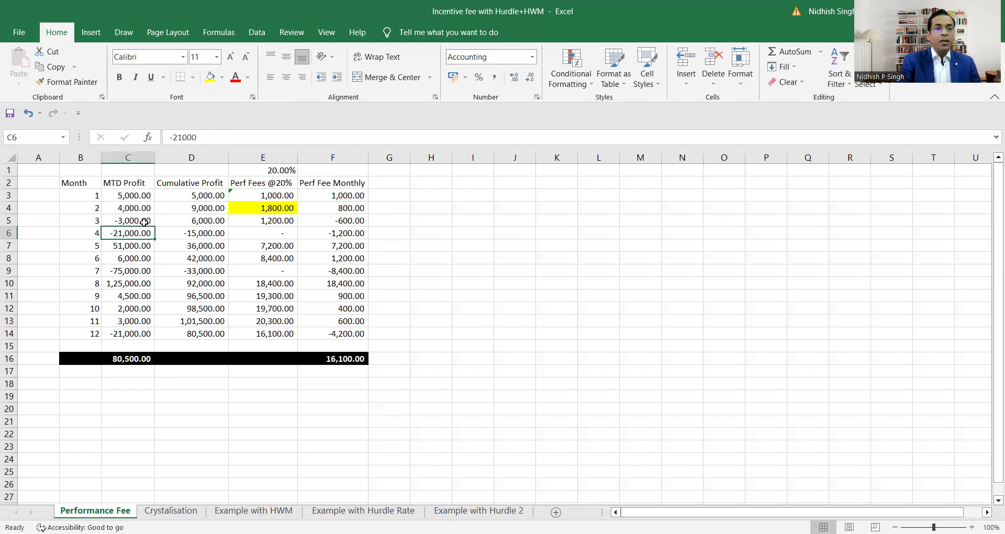
pyautogui.press('Right')
pyautogui.press('Right')
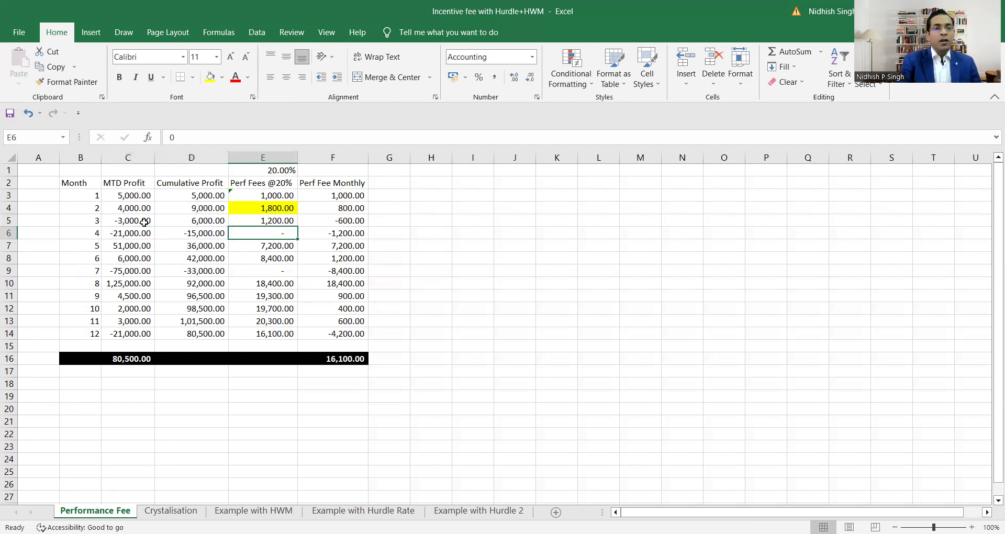
pyautogui.press('Right')
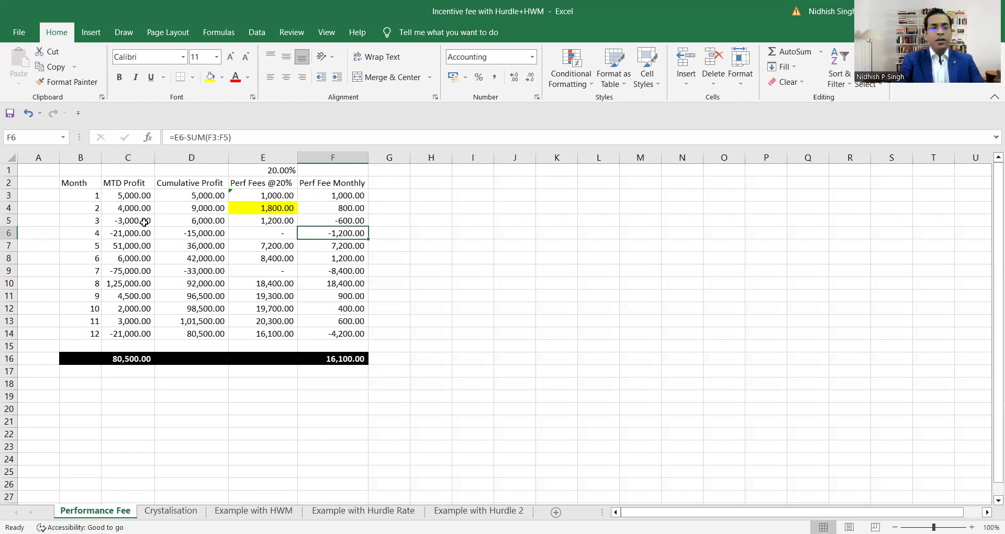
pyautogui.press('Up')
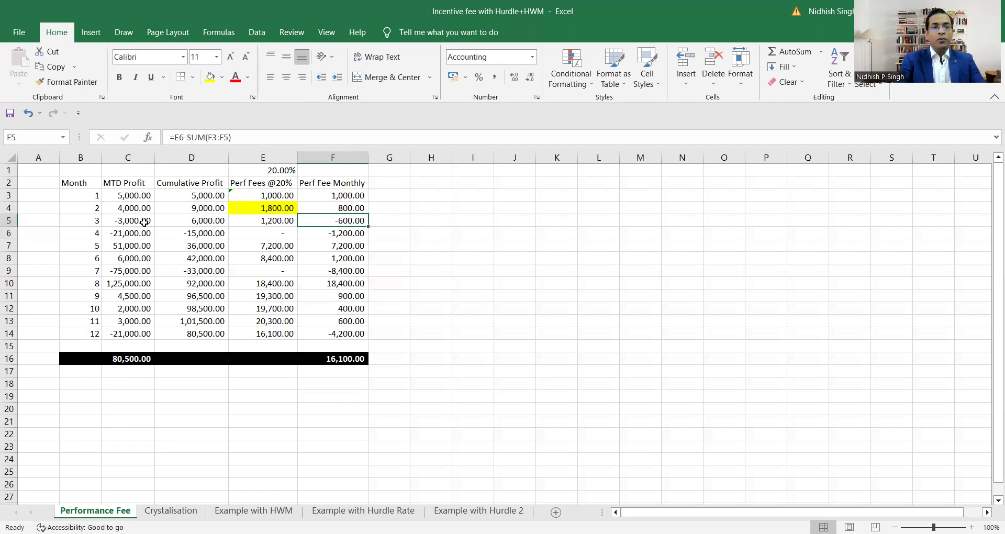
pyautogui.hotkey('shift', 'Up')
pyautogui.hotkey('shift', 'Up')
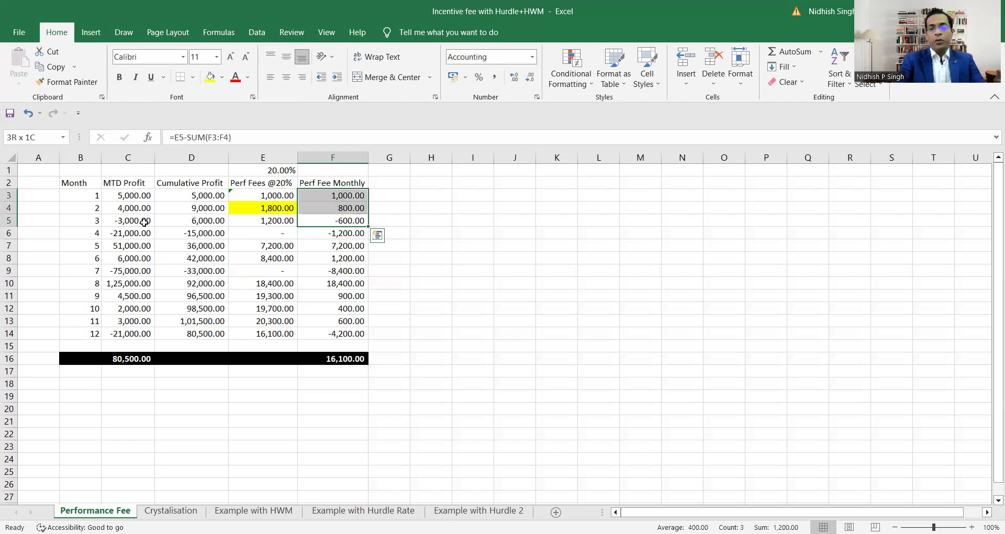
pyautogui.press('Down')
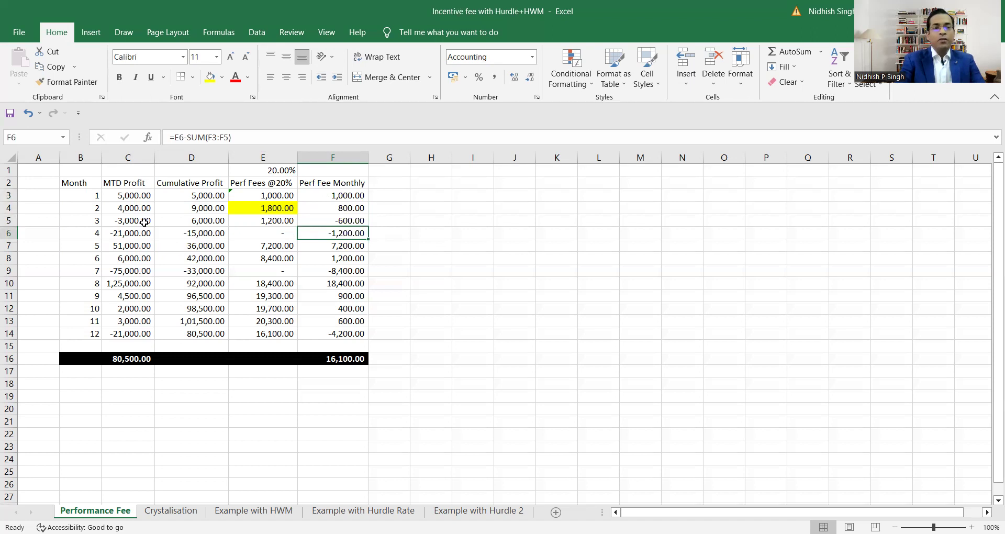
# Recheck month 4's cumulative profit formula in D6 against the fee entry in E6 and the monthly fee in F6
pyautogui.press('Left')
pyautogui.press('Left')
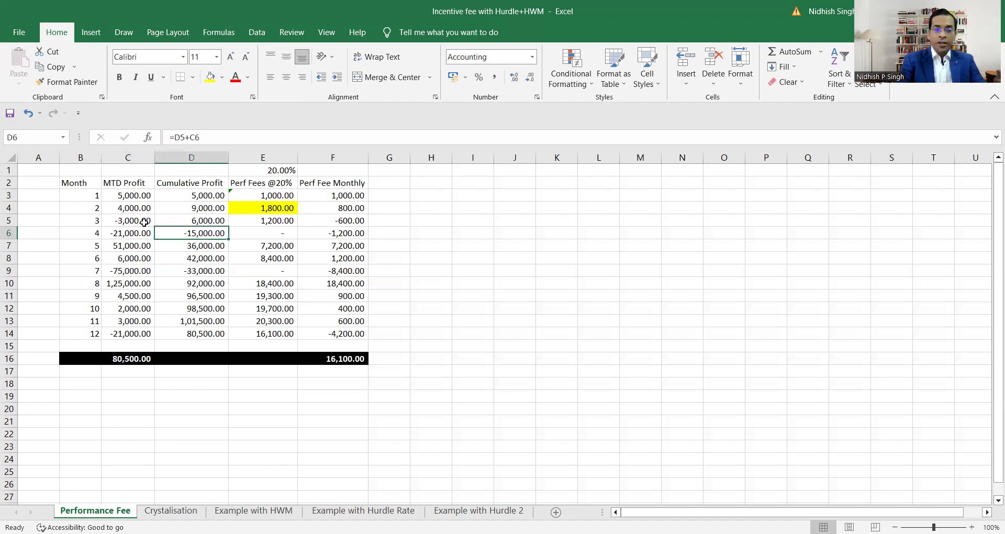
pyautogui.press('Right')
pyautogui.press('Right')
pyautogui.press('Left')
pyautogui.press('Left')
pyautogui.press('Left')
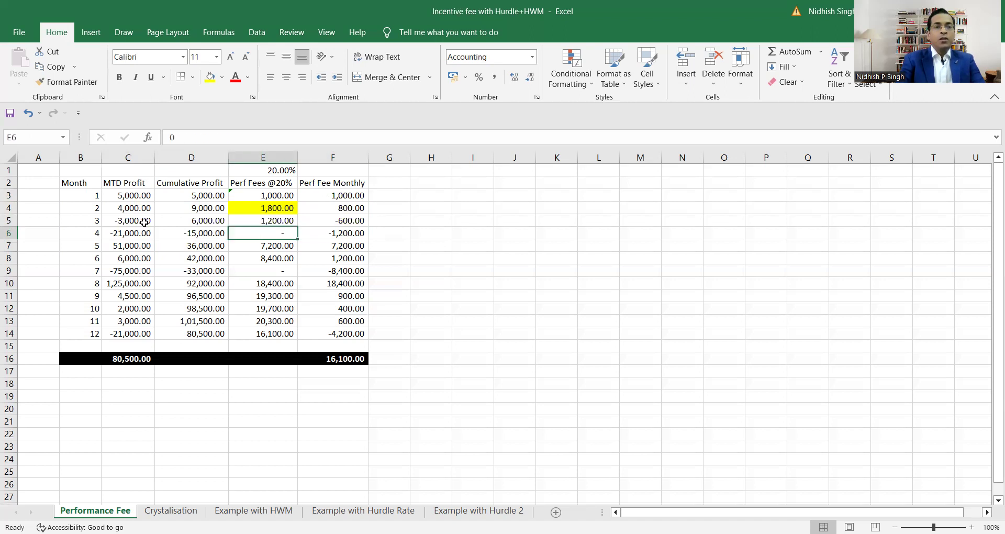
# Examine month 5's 20% performance fee formula in E7 and the monthly fee formula in F7
pyautogui.press('Down')
pyautogui.press('Right')
pyautogui.press('Right')
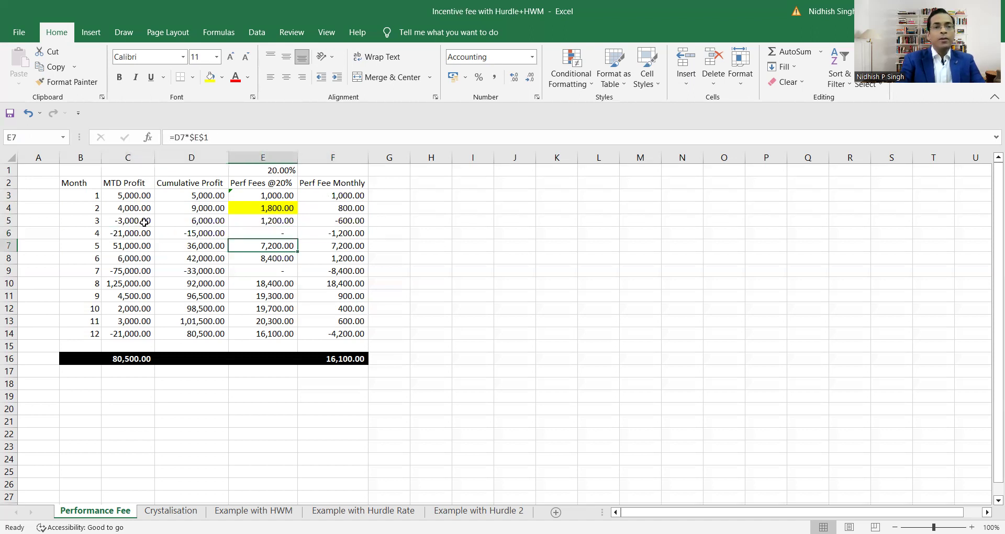
pyautogui.press('Right')
pyautogui.press('Left')
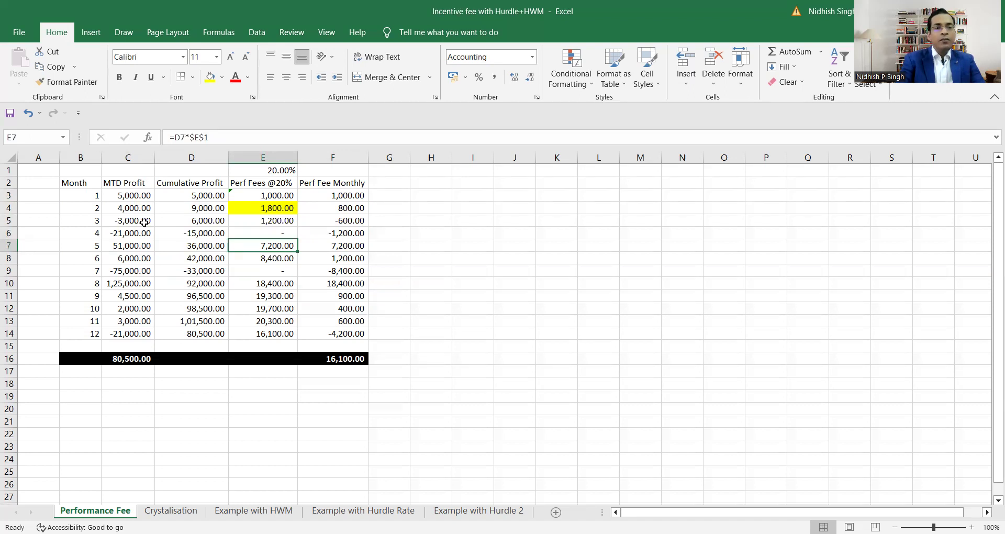
pyautogui.press('Right')
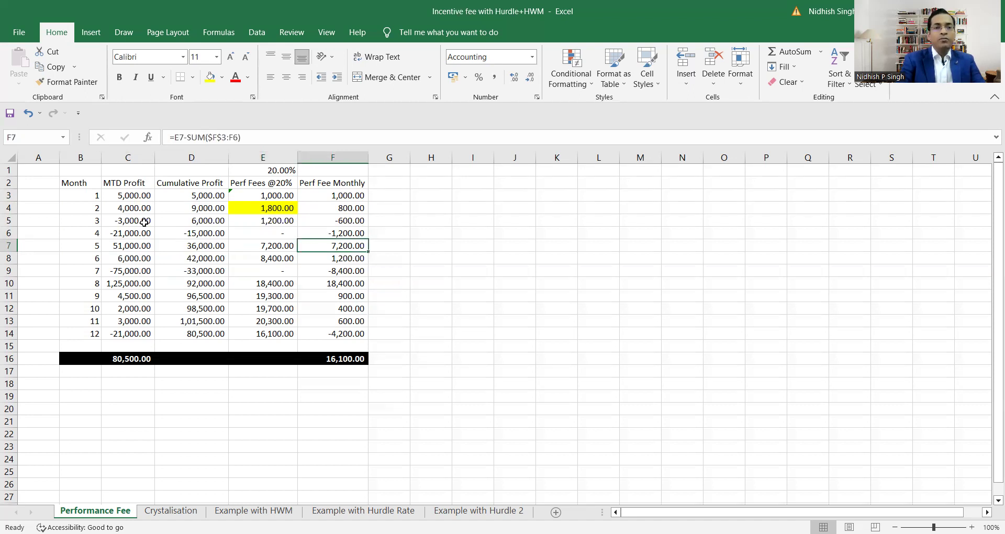
# Recheck month 5's MTD profit in C7 against the cumulative profit formula in D7
pyautogui.press('Left')
pyautogui.press('Left')
pyautogui.press('Left')
pyautogui.press('Left')
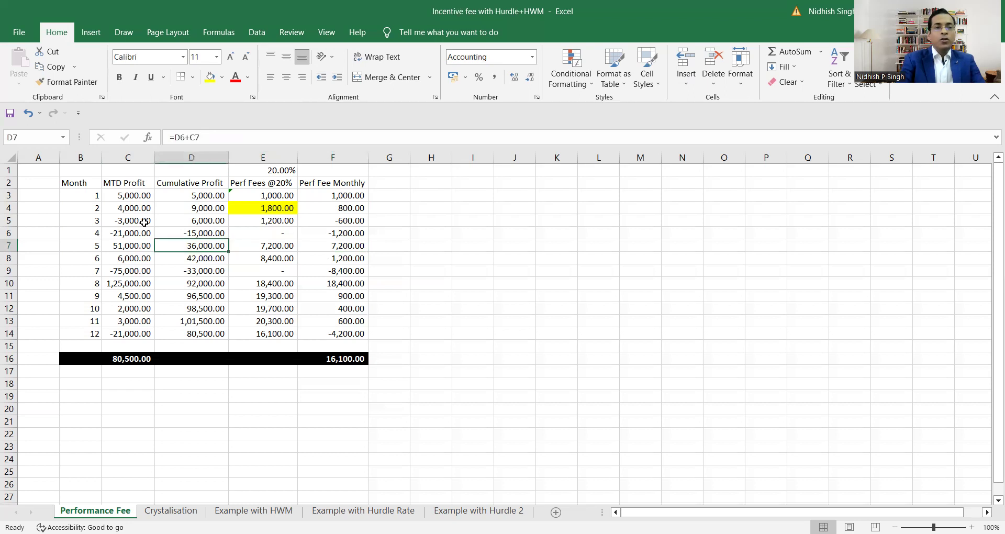
pyautogui.press('Right')
# Highlight month 12's cumulative profit in D14 with yellow fill
pyautogui.press('Down')
pyautogui.press('Down')
pyautogui.press('Down')
pyautogui.press('Down')
pyautogui.press('Down')
pyautogui.press('Down')
pyautogui.press('Down')
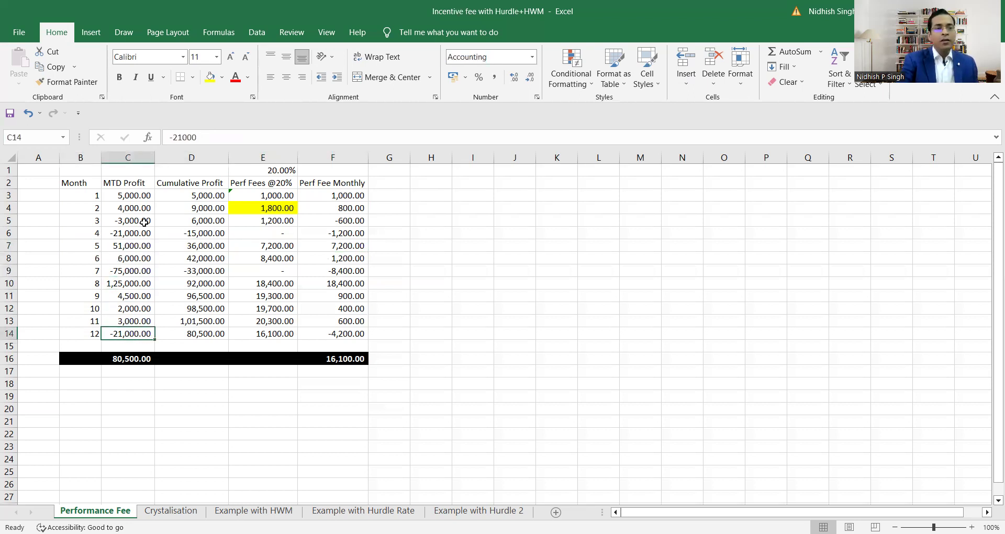
pyautogui.press('Right')
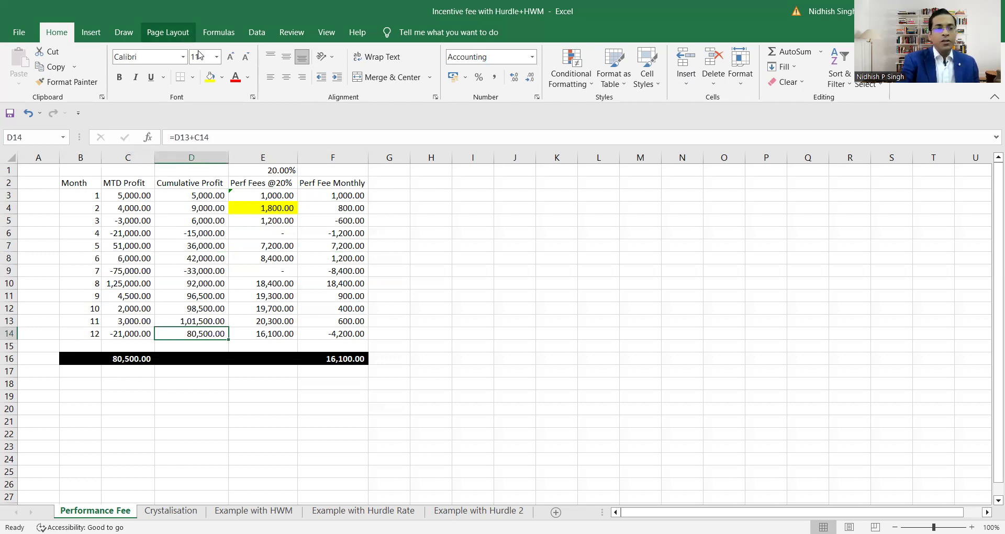
pyautogui.click(210, 78)
# Examine month 12's fee formulas in E14 and F14 and check the sum of the monthly fees in F3:F14
pyautogui.press('Right')
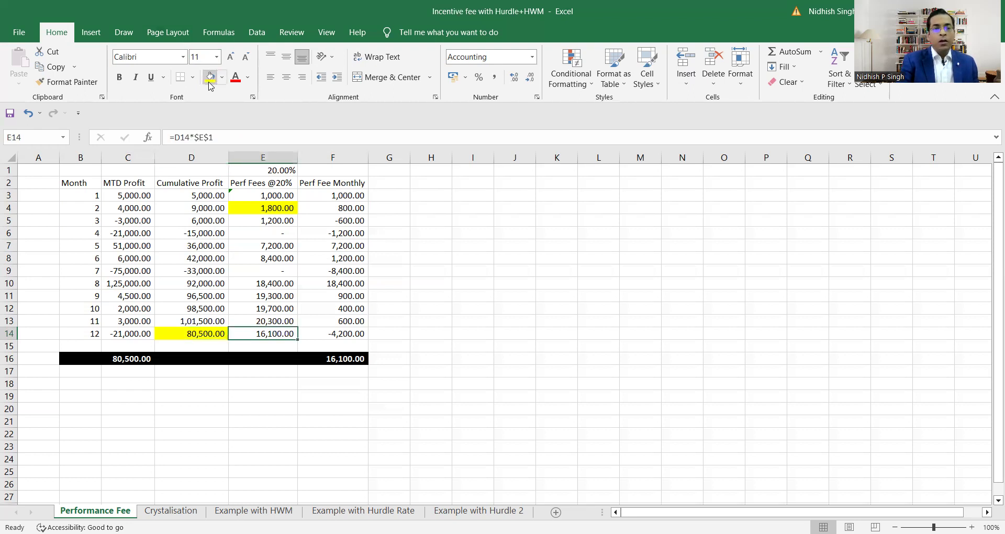
pyautogui.press('Left')
pyautogui.press('Right')
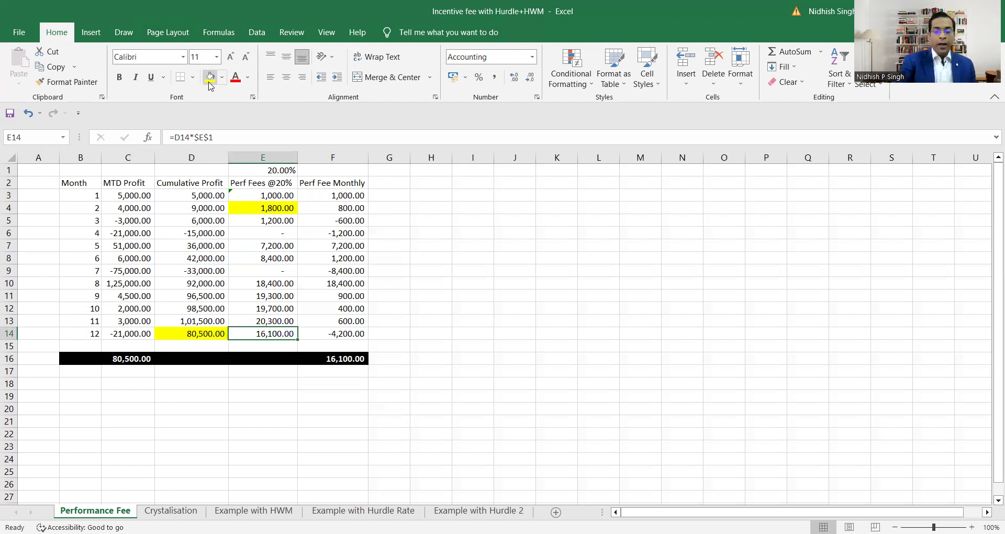
pyautogui.press('Right')
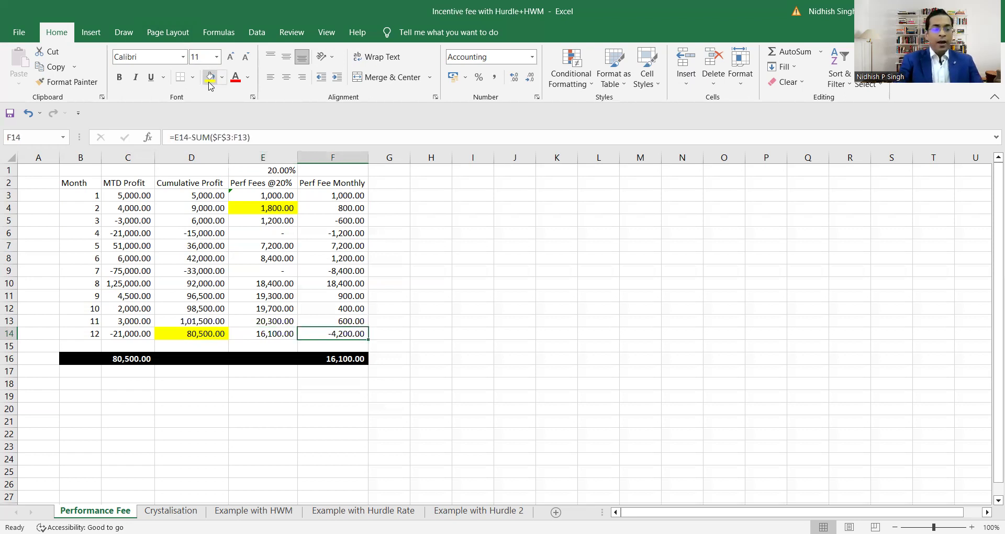
pyautogui.hotkey('shift', 'Up')
pyautogui.hotkey('shift', 'Up')
pyautogui.hotkey('shift', 'Up')
pyautogui.hotkey('shift', 'Up')
pyautogui.hotkey('shift', 'Up')
pyautogui.hotkey('shift', 'Up')
pyautogui.hotkey('shift', 'Up')
pyautogui.hotkey('shift', 'Up')
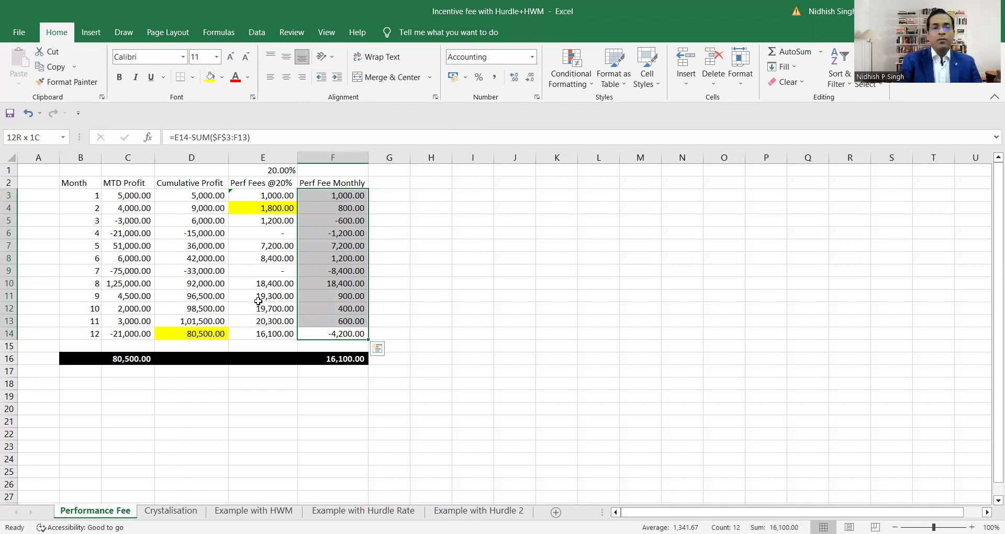
# Compare month 12's 20% fee in E14 with the monthly fee in F14 and recheck the sum of F3:F14
pyautogui.click(262, 333)
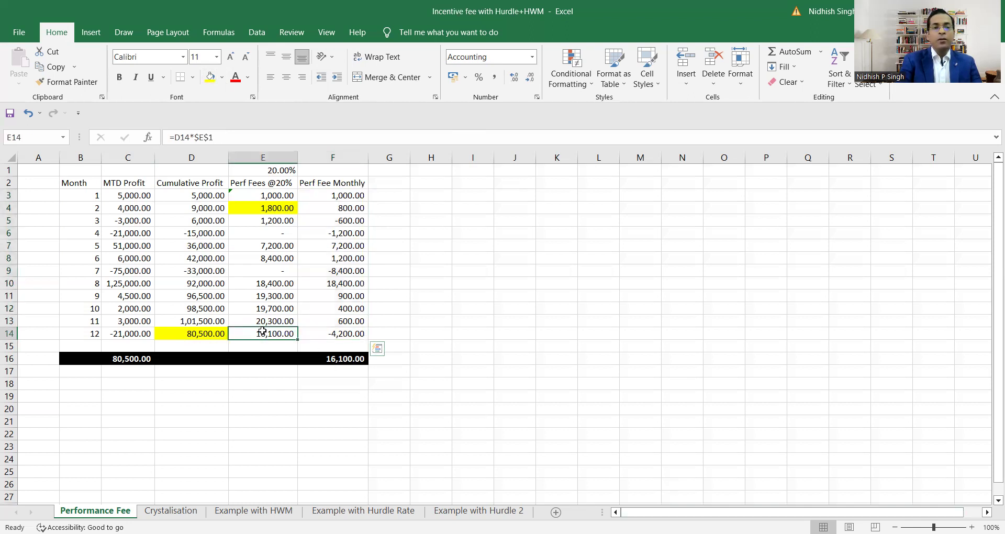
pyautogui.click(323, 335)
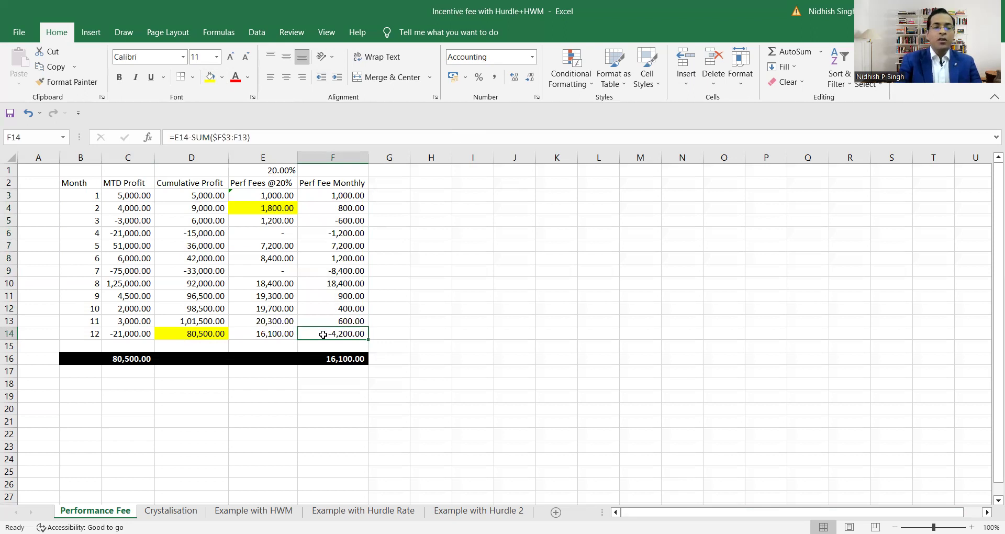
pyautogui.press('Left')
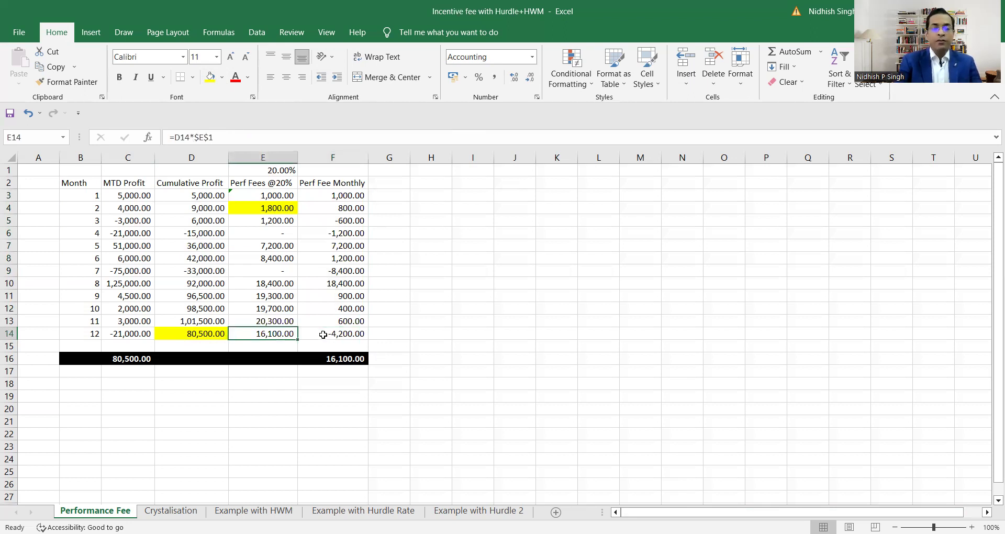
pyautogui.press('Right')
pyautogui.hotkey('shift', 'Up')
pyautogui.hotkey('shift', 'Up')
pyautogui.hotkey('shift', 'Up')
pyautogui.hotkey('shift', 'Up')
pyautogui.hotkey('shift', 'Up')
pyautogui.hotkey('shift', 'Up')
pyautogui.hotkey('shift', 'Up')
pyautogui.hotkey('shift', 'Up')
pyautogui.hotkey('shift', 'Up')
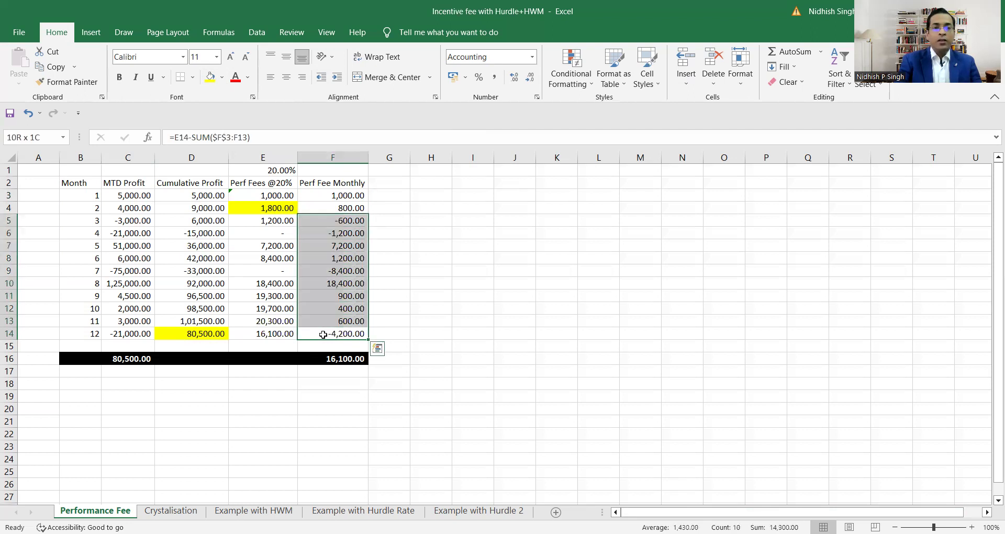
pyautogui.hotkey('shift', 'Up')
pyautogui.hotkey('shift', 'Up')
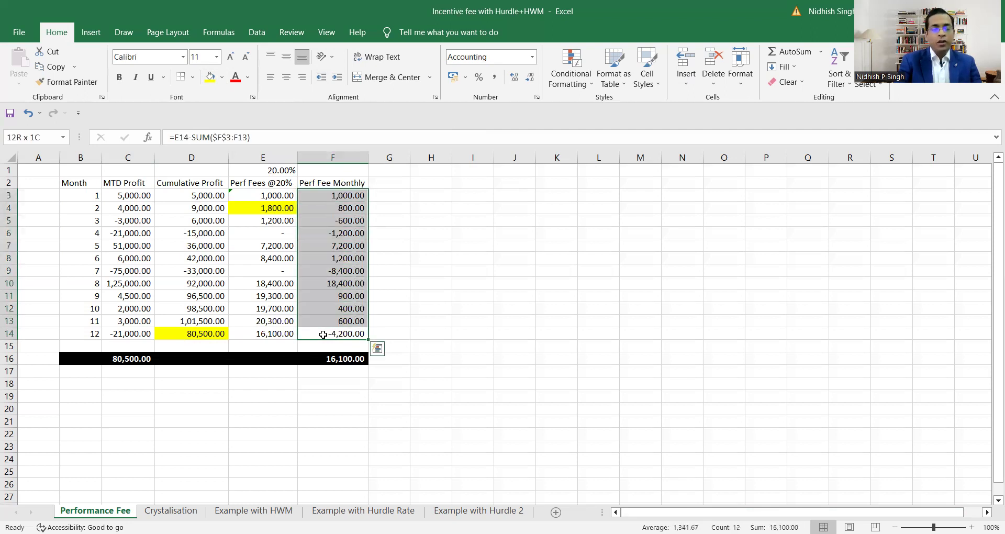
# Review month 12's cumulative profit and fees across D14:F14, ending with the total fee formula in F16
pyautogui.click(268, 333)
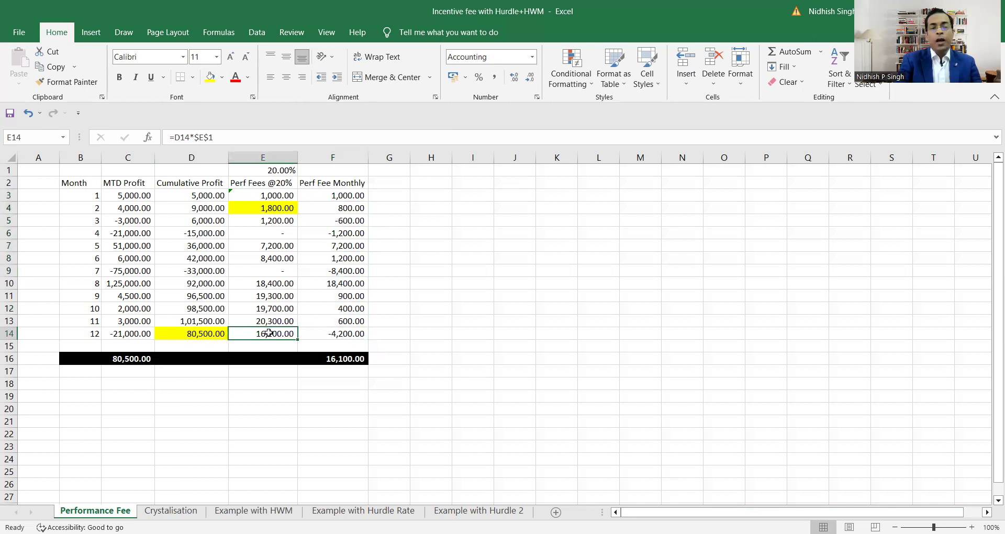
pyautogui.click(178, 334)
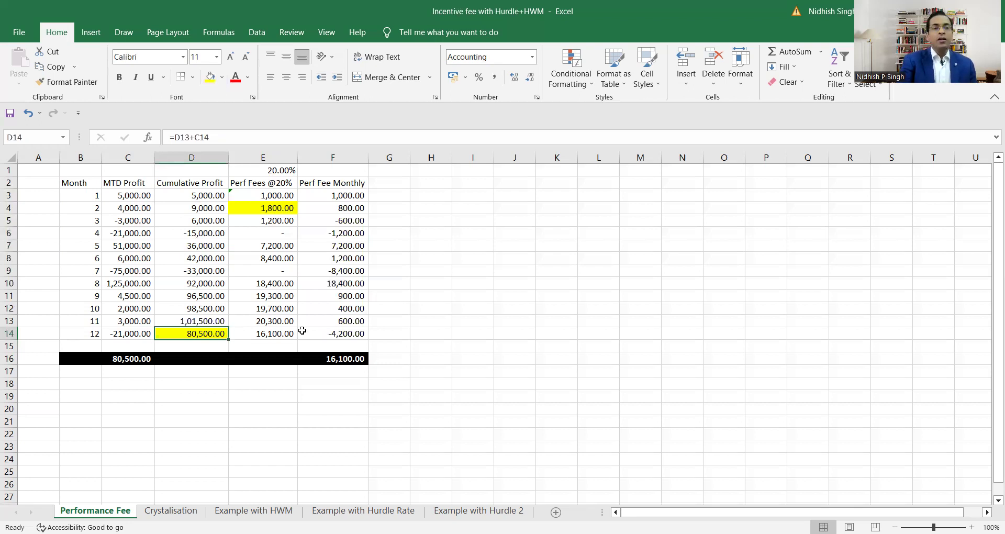
pyautogui.click(284, 333)
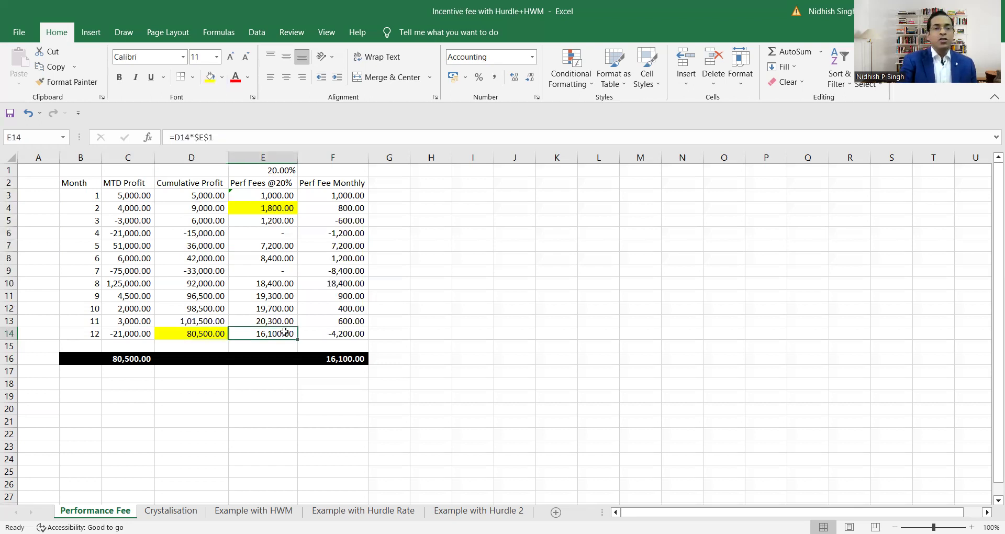
pyautogui.click(349, 334)
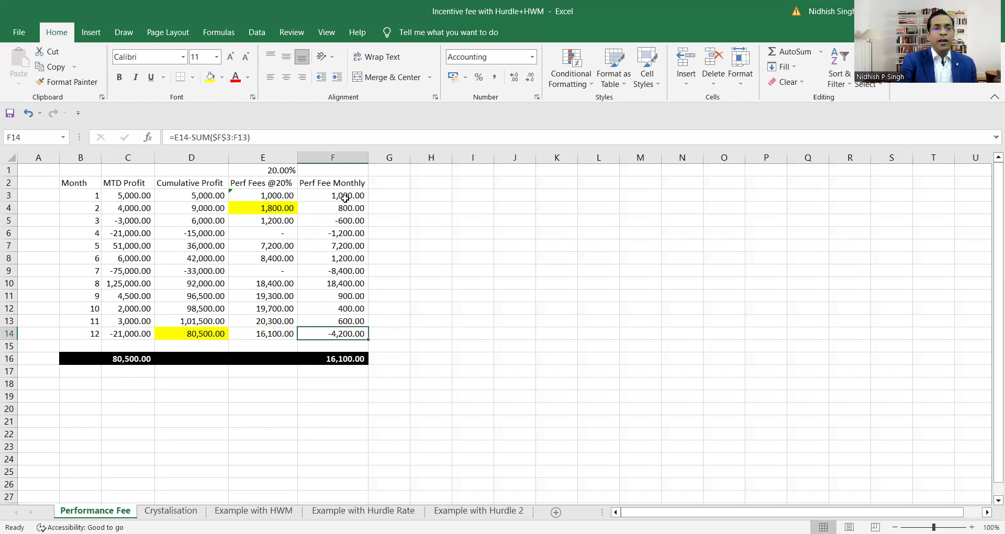
pyautogui.click(345, 360)
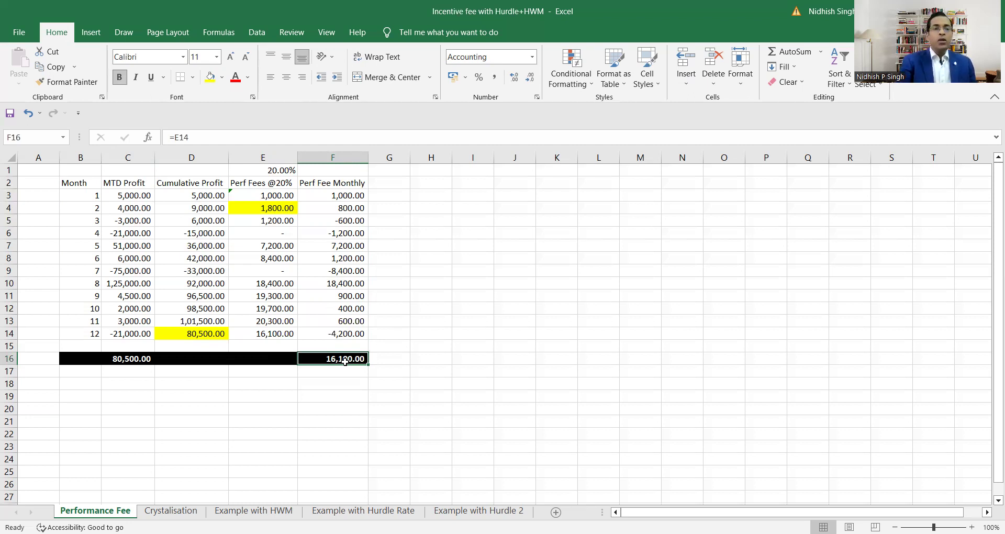
# Open the Crystalisation sheet and examine month 1's profit, cumulative profit and fee entries in row 3
pyautogui.click(170, 511)
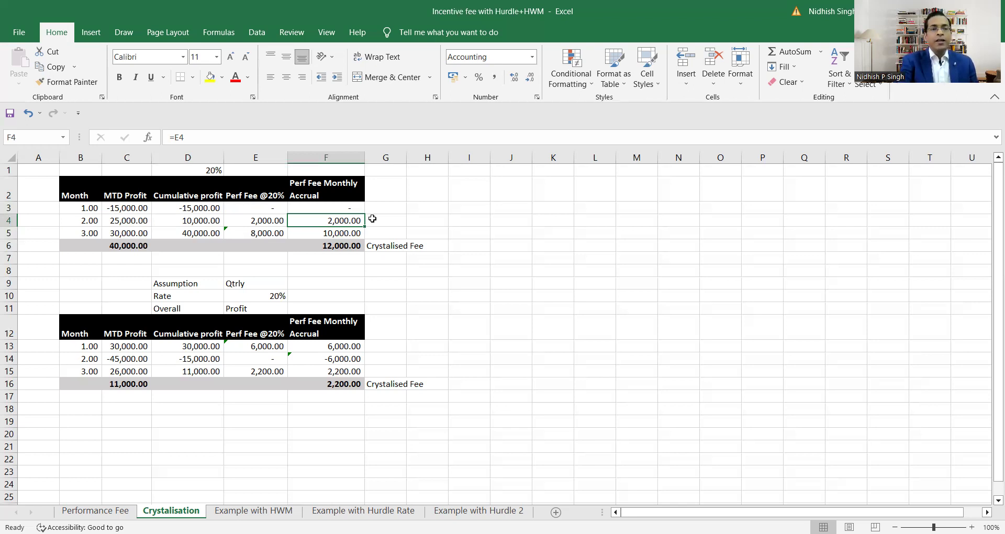
pyautogui.click(88, 208)
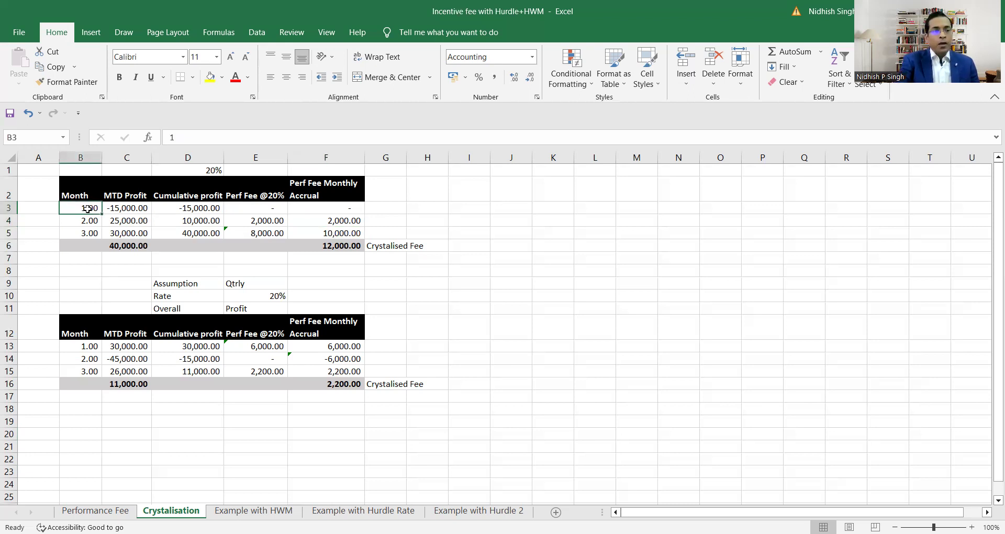
pyautogui.press('Right')
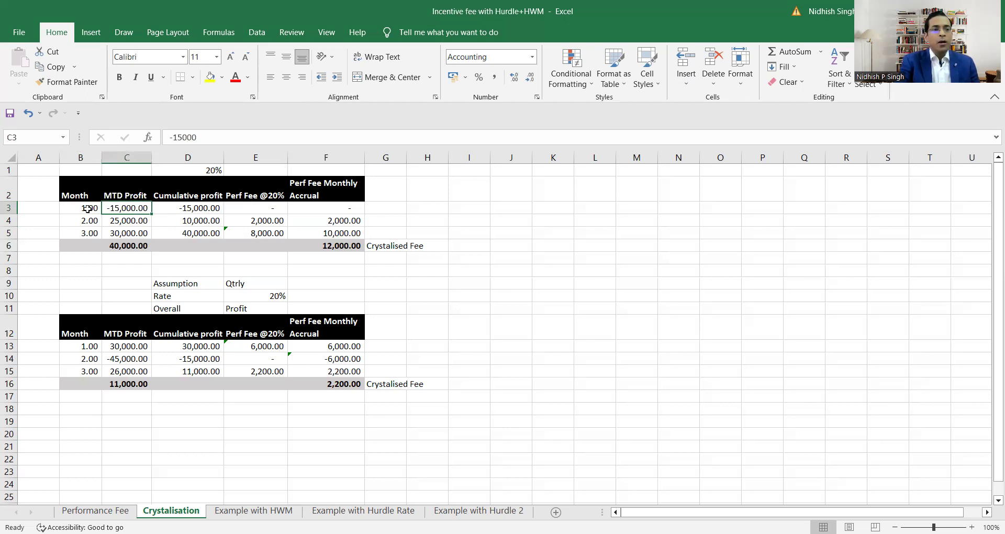
pyautogui.press('Right')
pyautogui.press('Right')
pyautogui.press('Left')
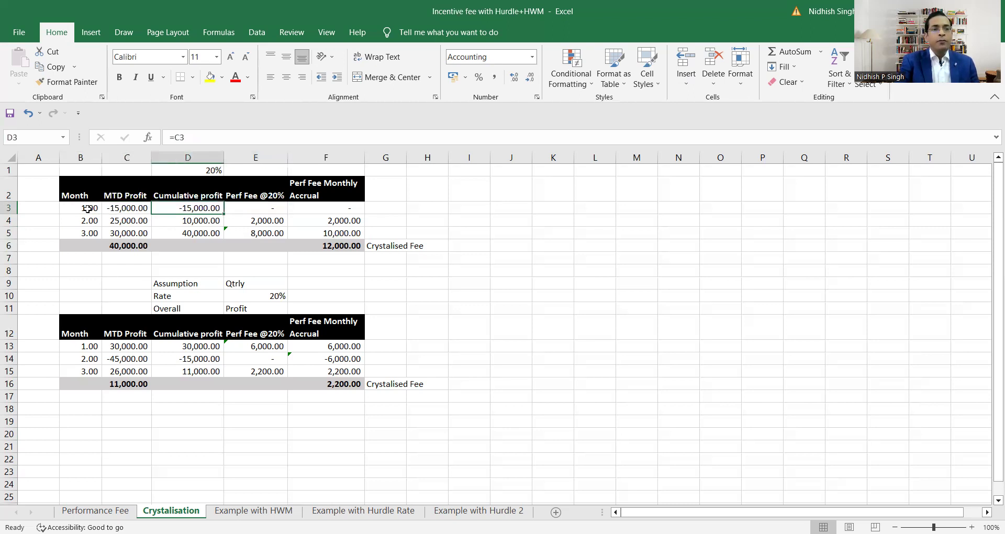
pyautogui.press('Right')
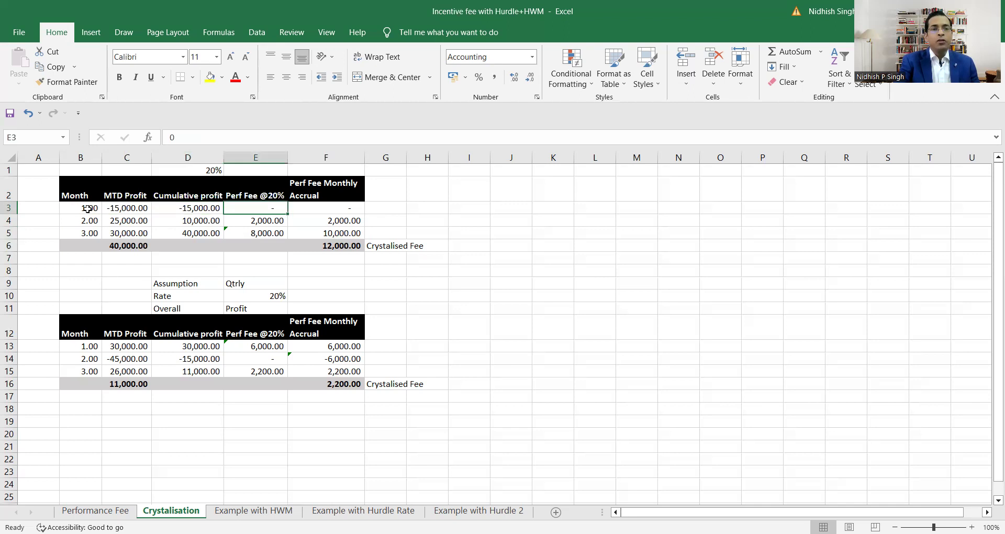
# Examine month 2's 20% fee formula in E4 and cumulative profit formula in D4
pyautogui.press('Down')
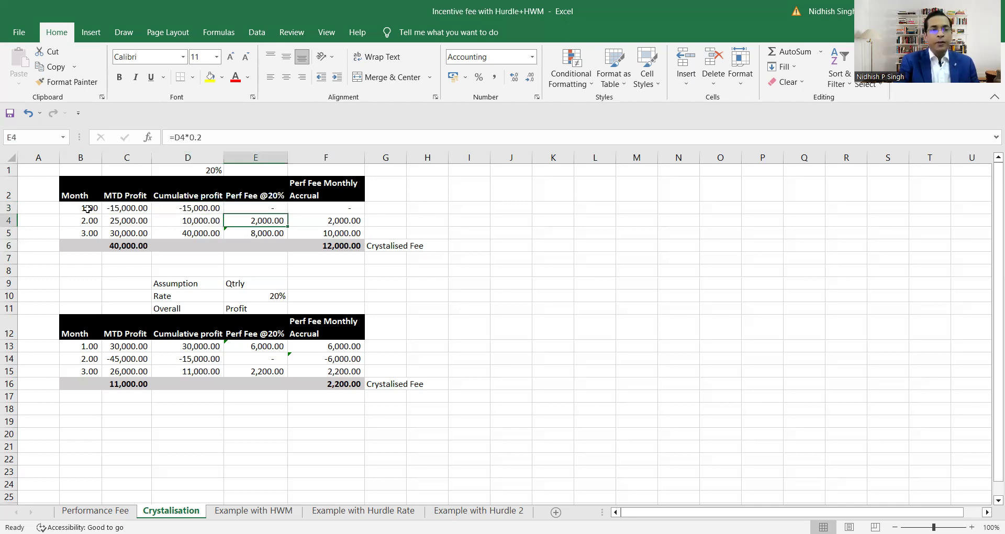
pyautogui.press('Left')
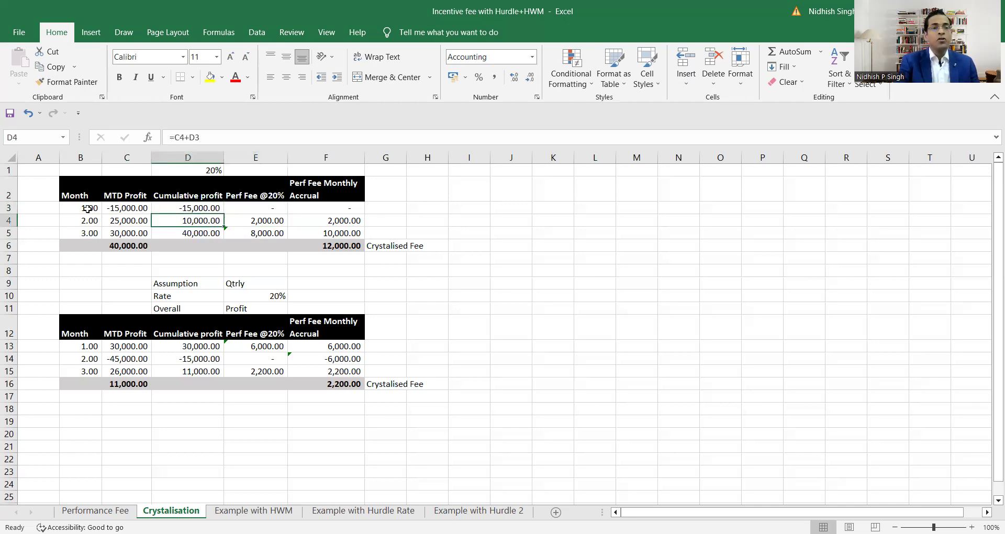
pyautogui.press('Right')
pyautogui.press('Left')
# Examine month 3's MTD profit, cumulative profit, 20% fee and monthly accrual formulas in C5:F5
pyautogui.press('Down')
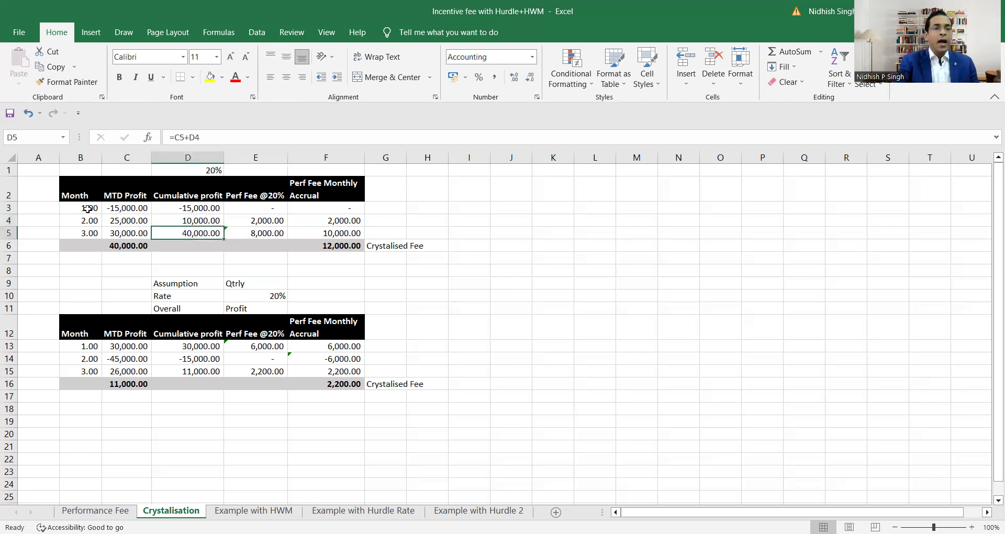
pyautogui.press('Left')
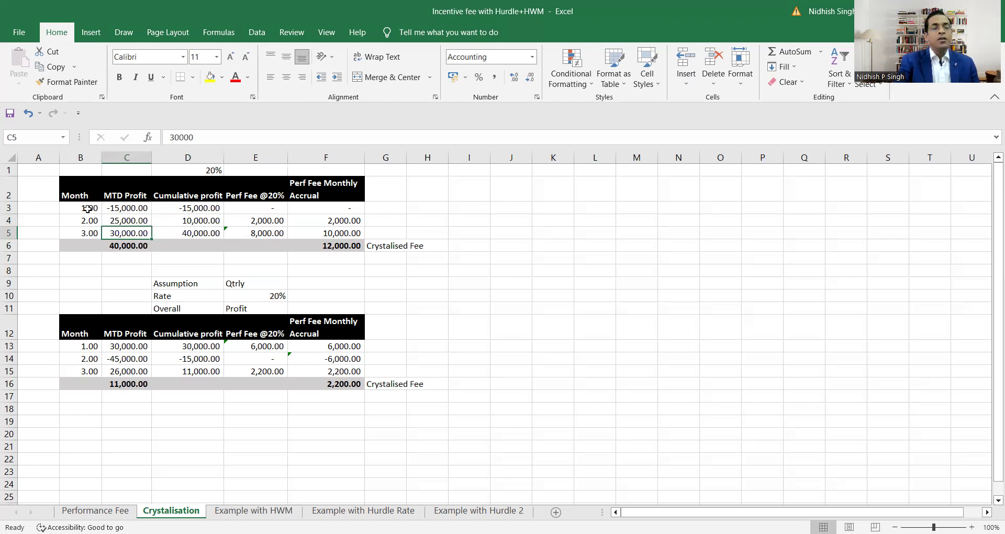
pyautogui.press('Right')
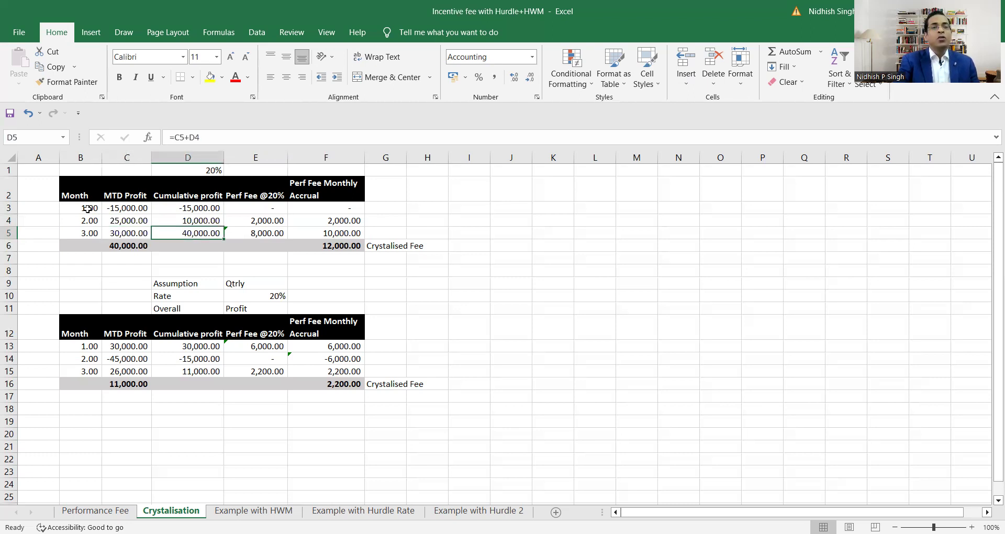
pyautogui.press('Right')
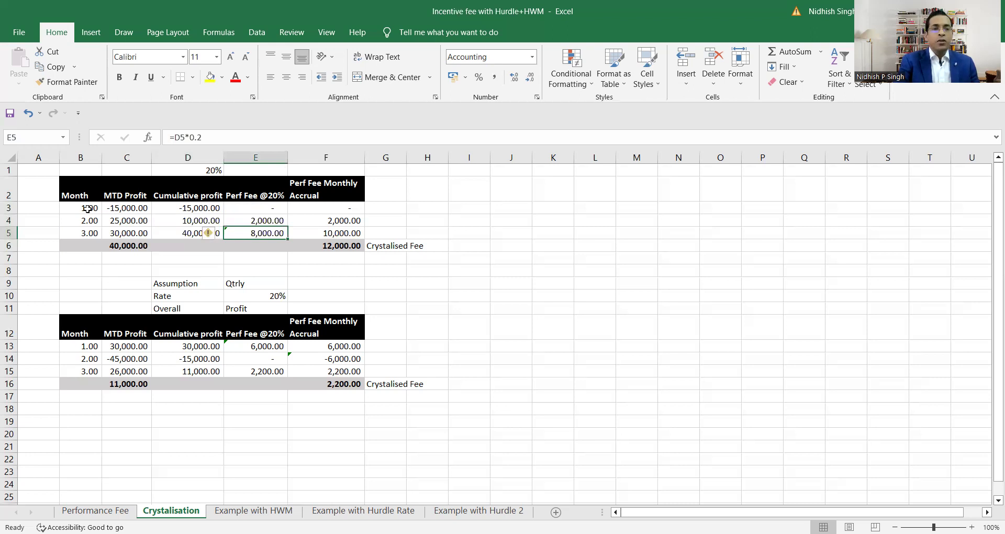
pyautogui.press('Right')
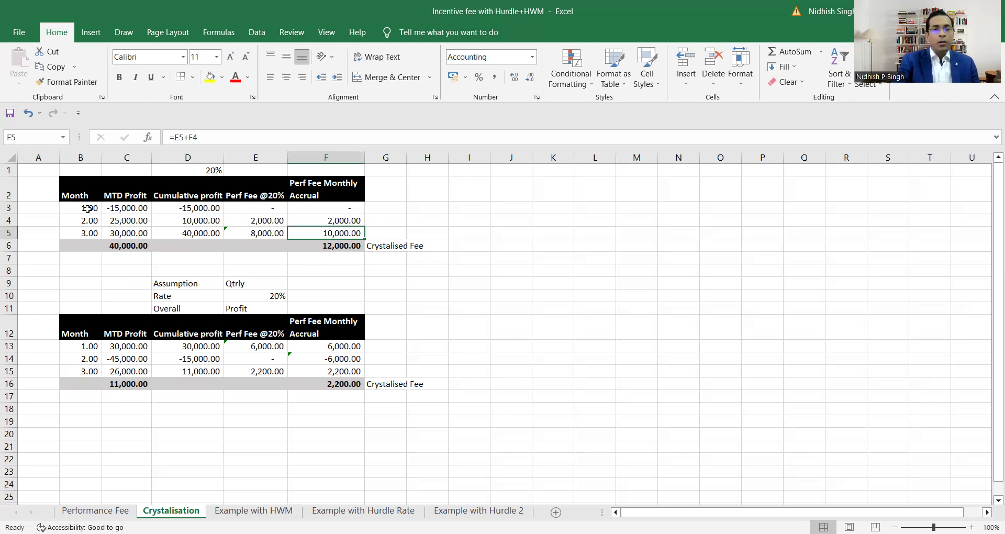
# Examine the crystallised fee total formulas in F6 for the first table and F16 for the second table
pyautogui.press('Down')
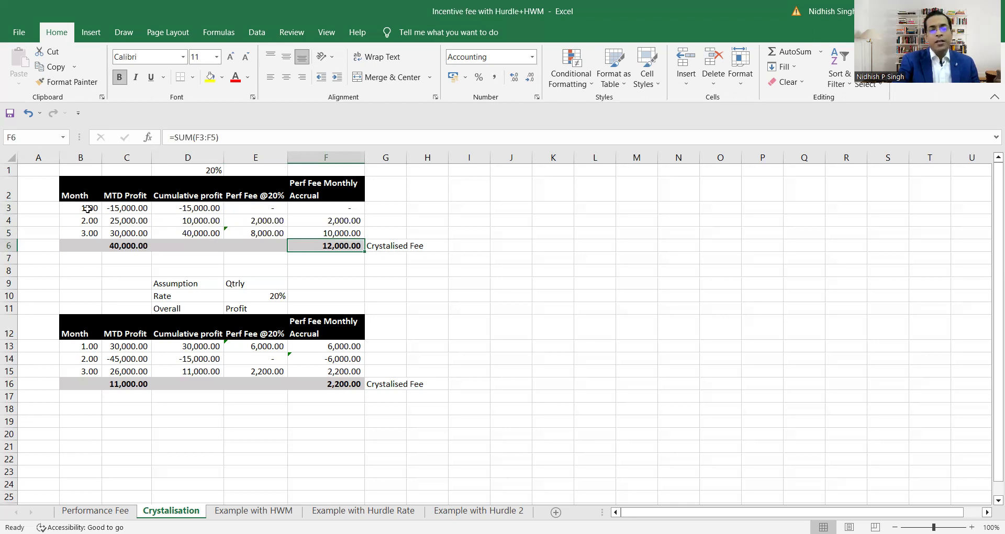
pyautogui.press('Right')
pyautogui.press('Left')
pyautogui.press('Down')
pyautogui.press('Down')
pyautogui.press('Down')
pyautogui.press('Down')
pyautogui.press('Down')
pyautogui.press('Down')
pyautogui.press('Down')
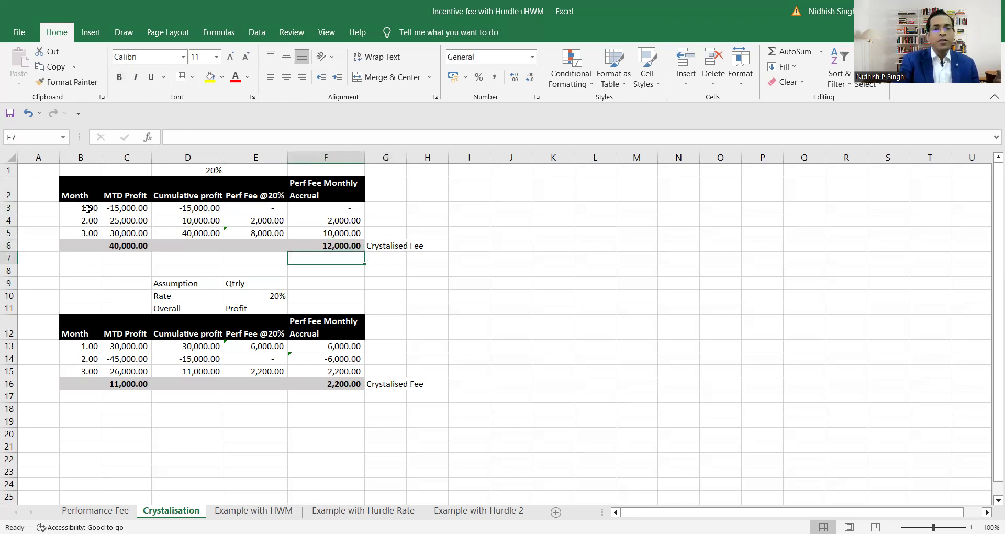
pyautogui.press('Down')
pyautogui.press('Down')
pyautogui.press('Down')
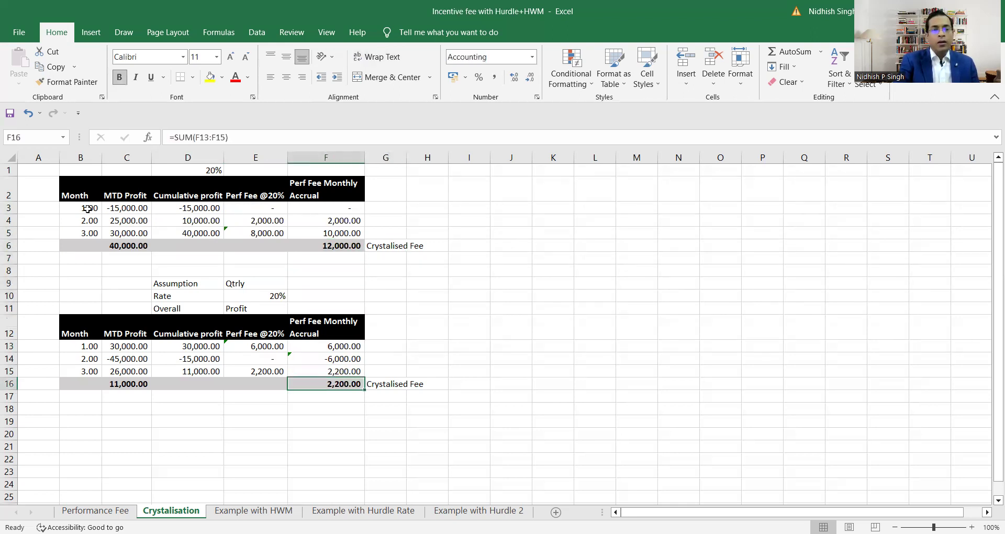
# Review the second table's monthly fee accruals in column F and month 1's figures across row 13
pyautogui.press('Up')
pyautogui.press('Up')
pyautogui.press('Up')
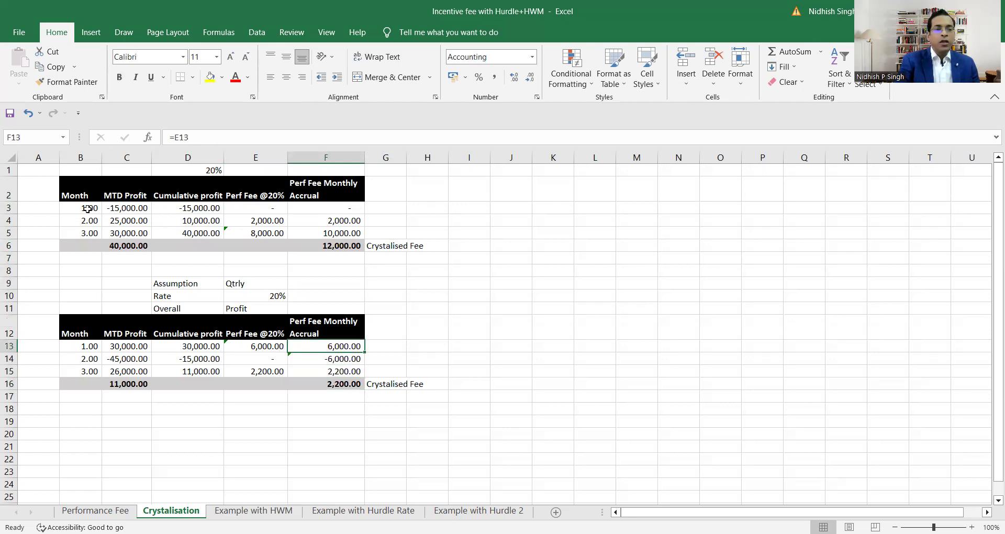
pyautogui.press('Left')
pyautogui.press('Left')
pyautogui.press('Left')
pyautogui.press('Left')
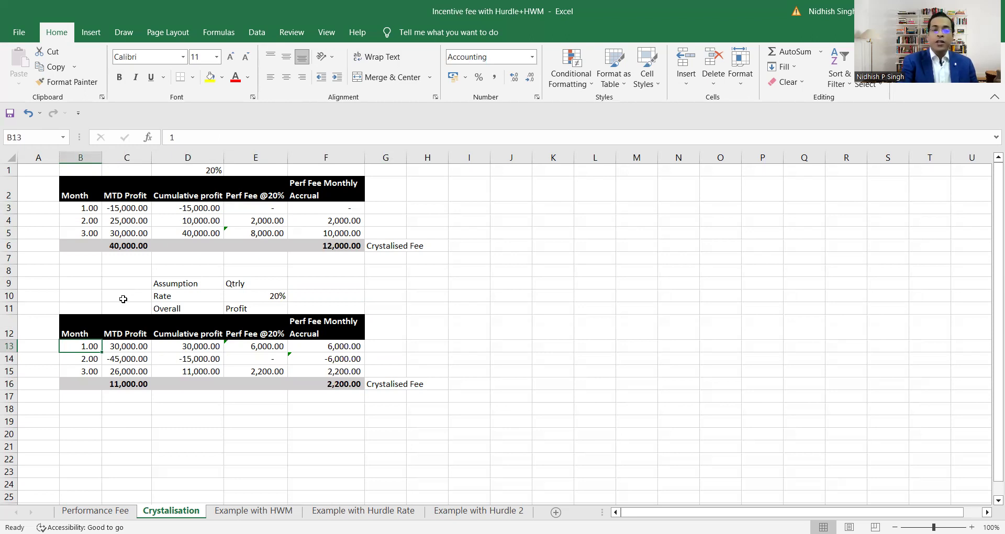
# Open the Example with HWM sheet
pyautogui.click(257, 512)
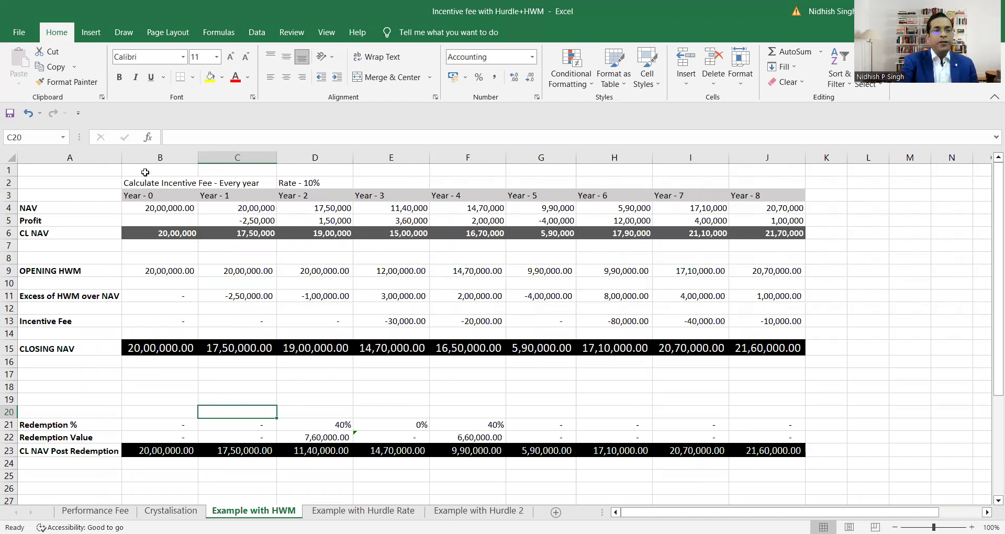
# Review Year 0's NAV, CL NAV, opening HWM, excess and closing NAV in column B
pyautogui.click(172, 192)
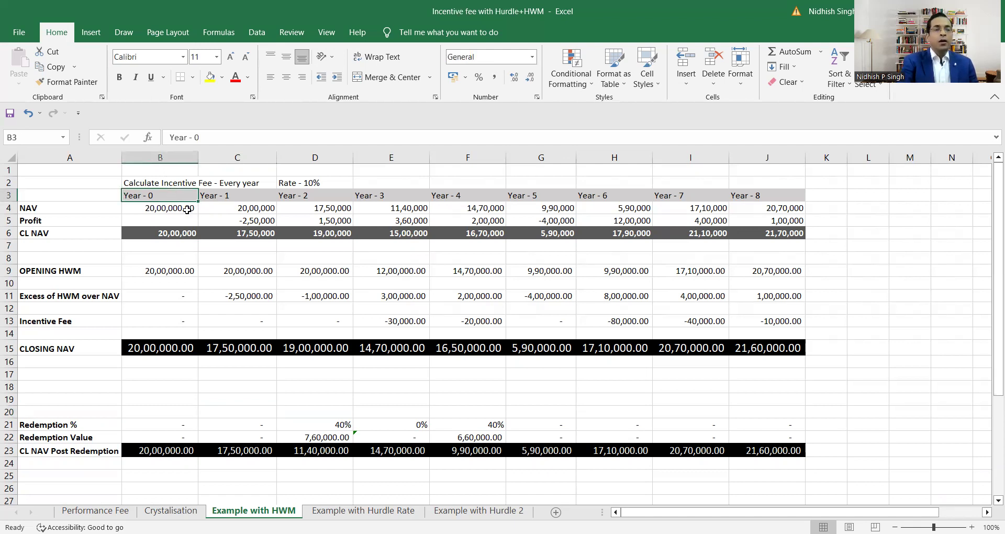
pyautogui.click(177, 204)
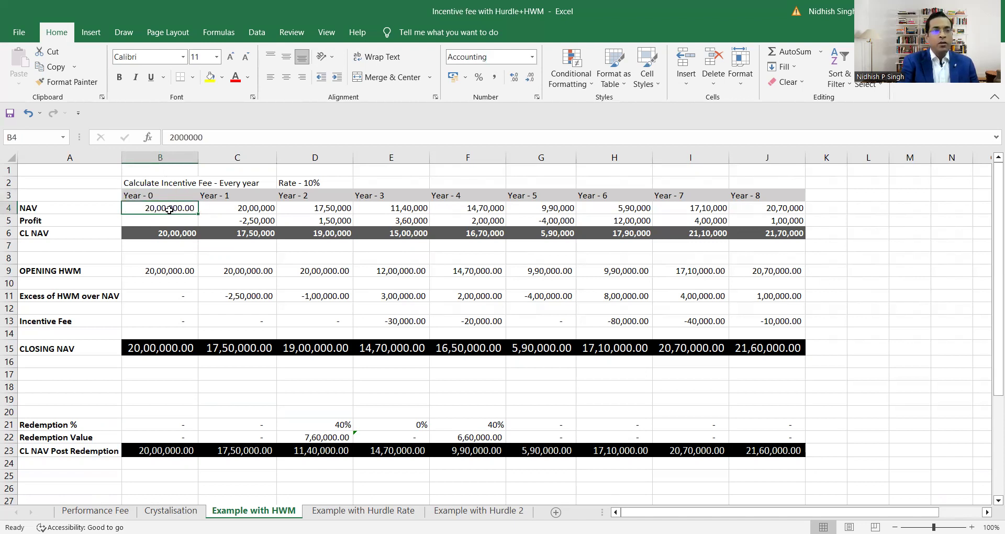
pyautogui.click(160, 234)
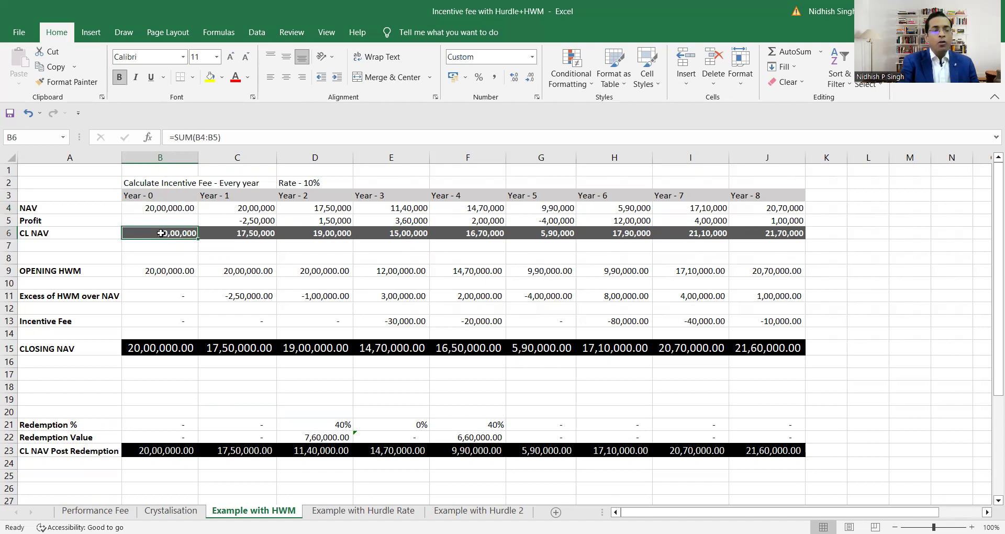
pyautogui.click(167, 272)
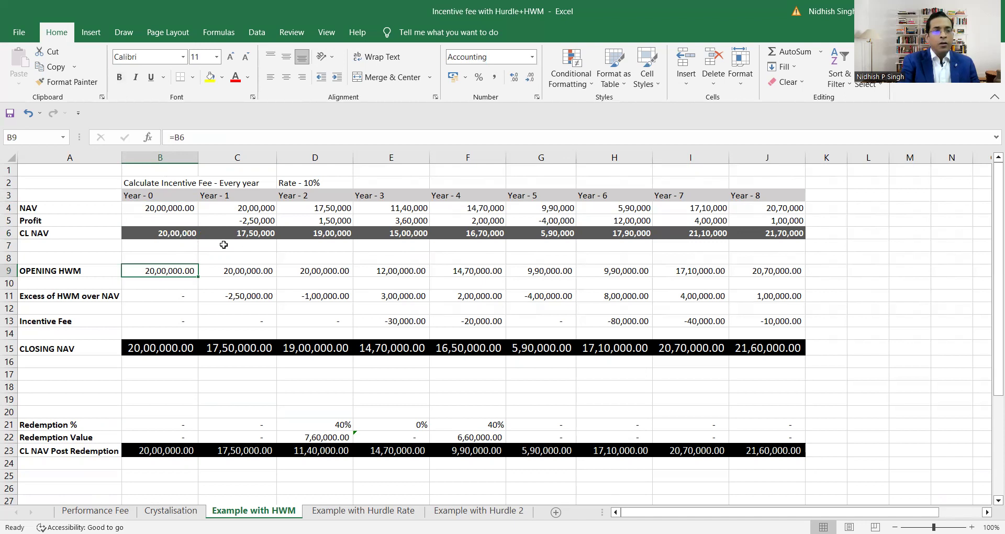
pyautogui.click(172, 292)
pyautogui.click(166, 350)
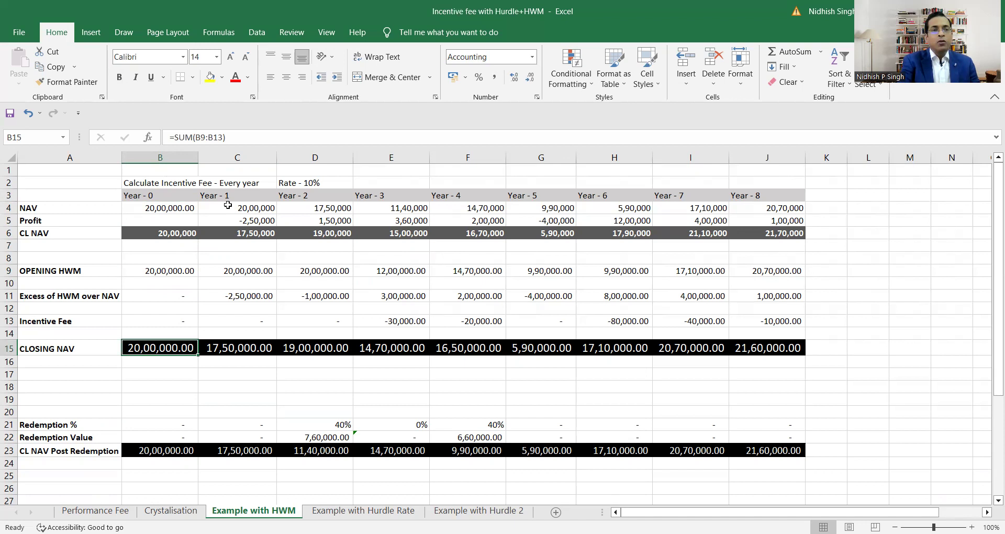
# Examine Year 1's NAV, profit and CL NAV in C4:C6
pyautogui.click(254, 209)
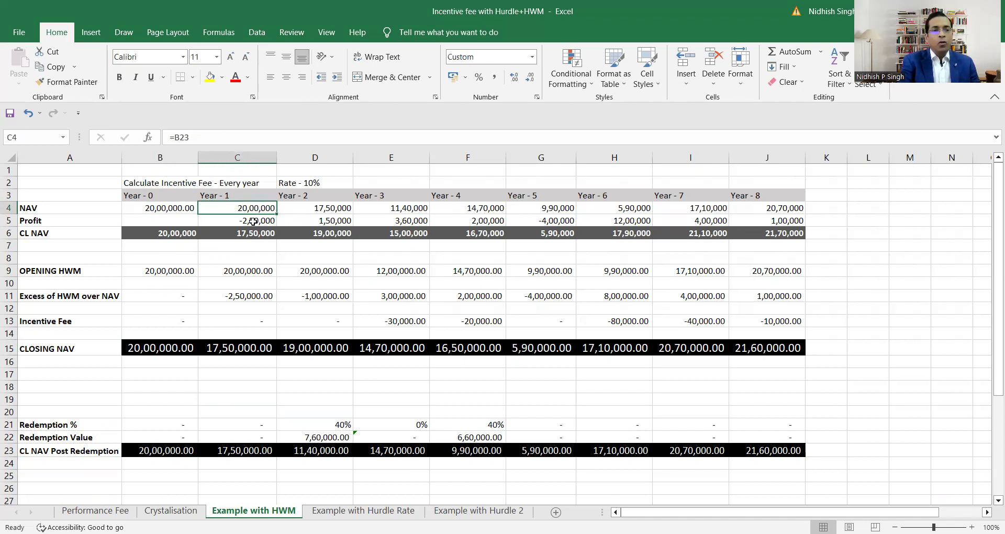
pyautogui.click(252, 222)
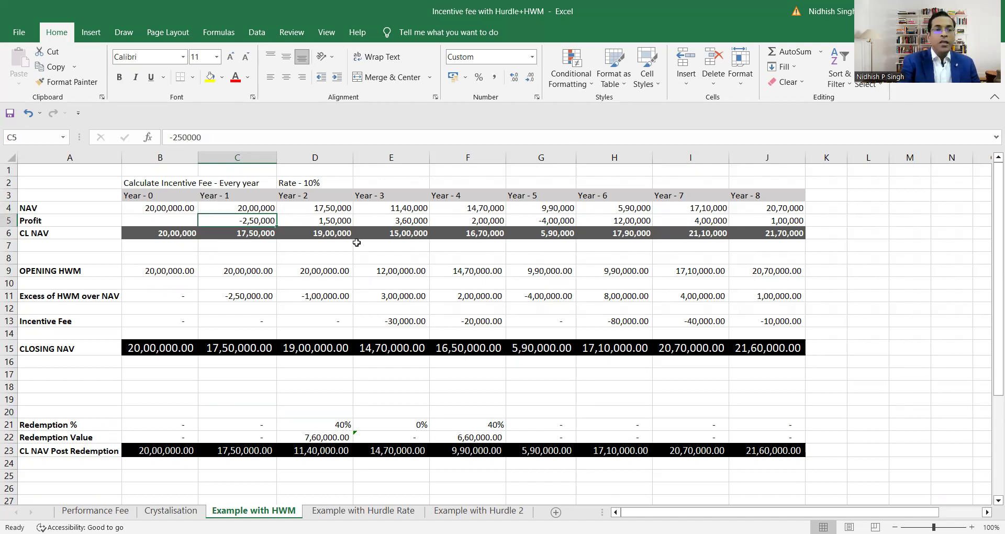
pyautogui.press('Down')
pyautogui.press('Up')
pyautogui.press('Down')
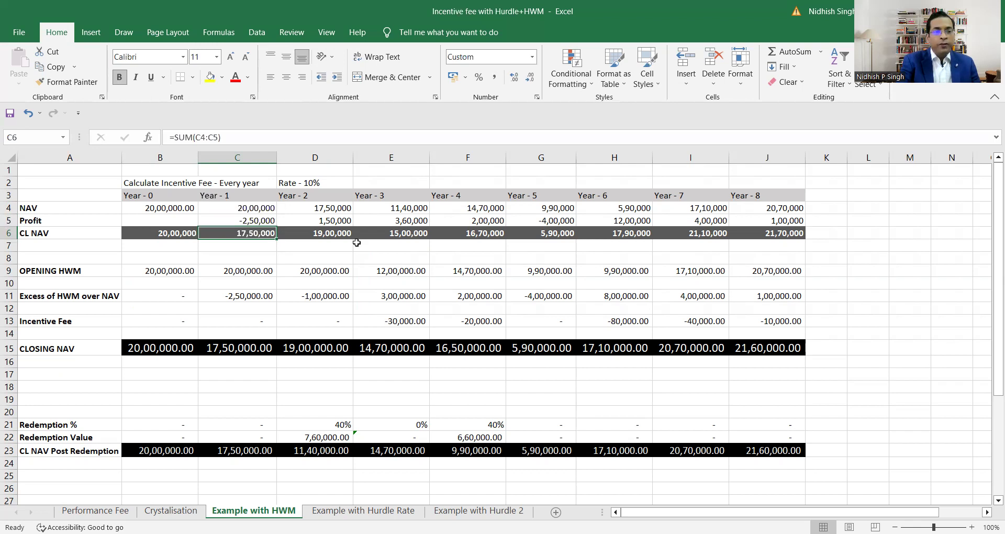
# Check Year 1's opening HWM, excess, incentive fee and closing NAV formulas in C9:C15
pyautogui.press('Down')
pyautogui.press('Down')
pyautogui.press('Down')
pyautogui.press('Down')
pyautogui.press('Down')
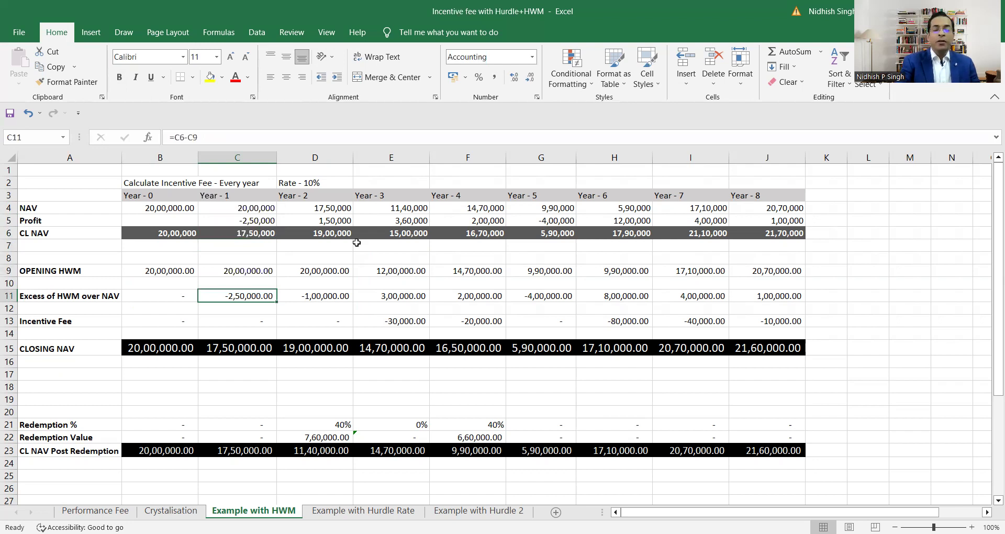
pyautogui.press('Down')
pyautogui.press('Down')
pyautogui.press('Down')
pyautogui.press('Down')
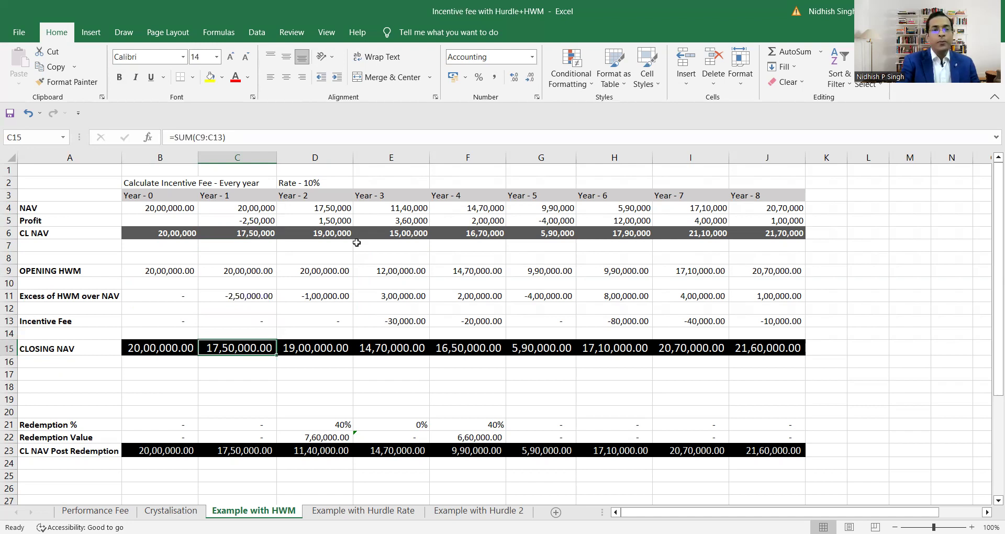
# Compare Year 1's closing NAV in C15 with Year 2's starting NAV in D4
pyautogui.press('Up')
pyautogui.press('Up')
pyautogui.press('Up')
pyautogui.press('Up')
pyautogui.press('Up')
pyautogui.press('Up')
pyautogui.press('Up')
pyautogui.press('Up')
pyautogui.press('Up')
pyautogui.press('Up')
pyautogui.press('Up')
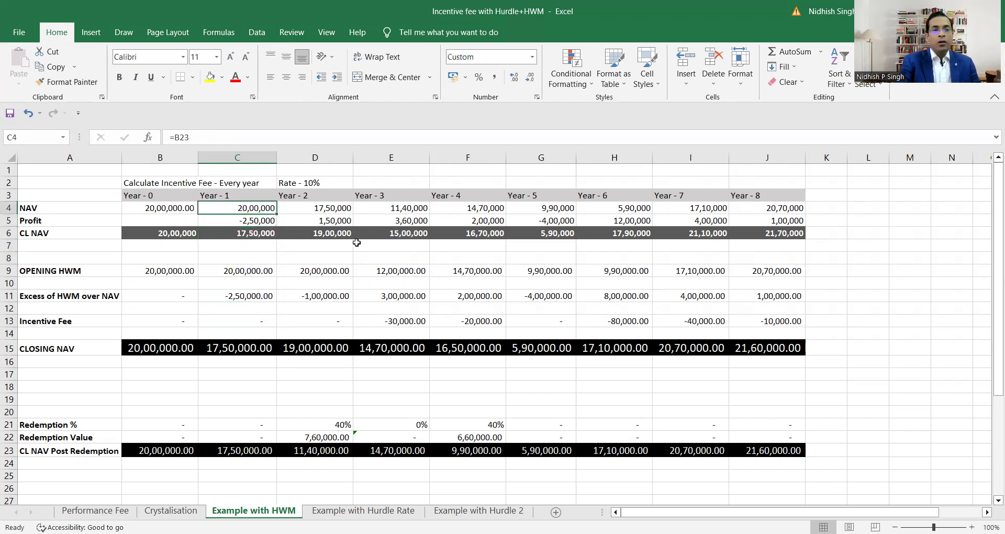
pyautogui.press('Right')
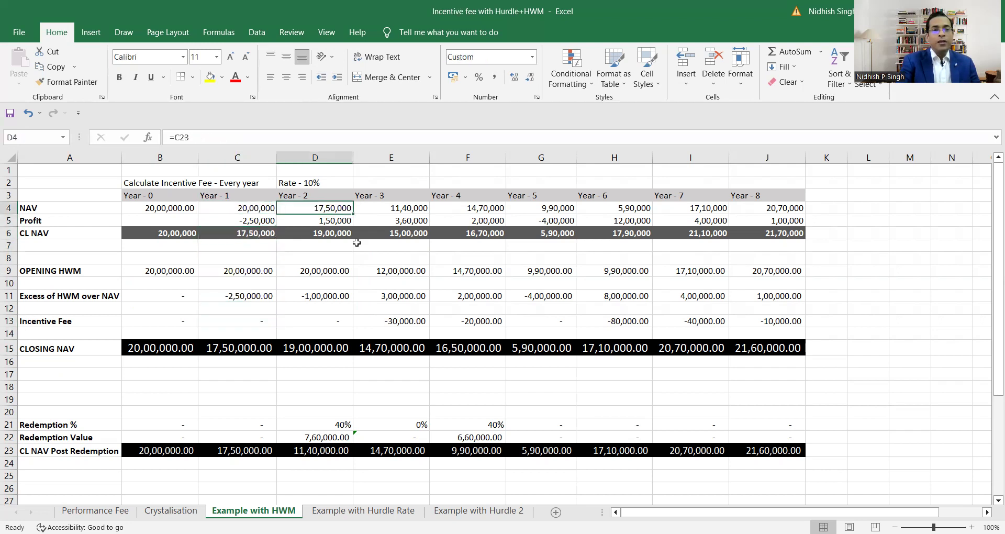
pyautogui.click(244, 346)
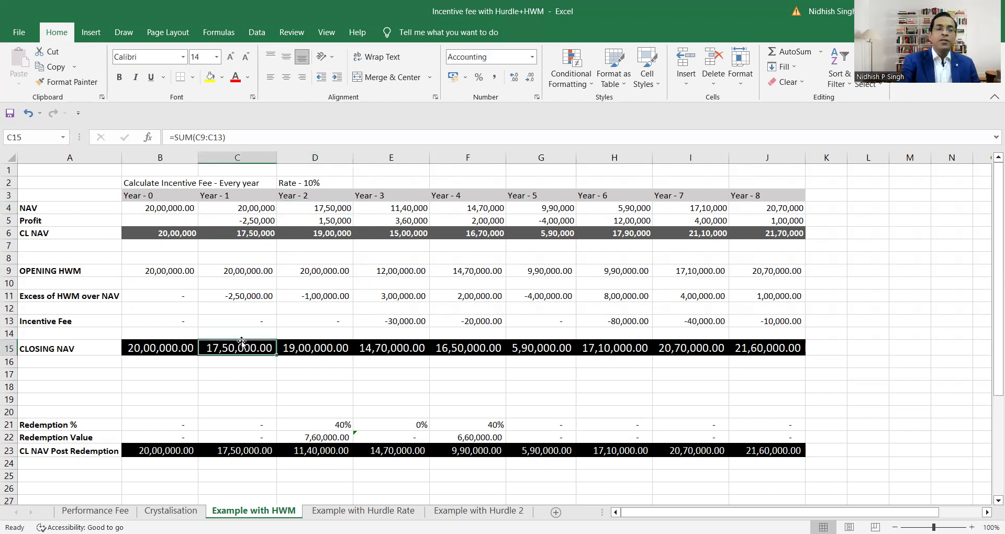
pyautogui.click(328, 208)
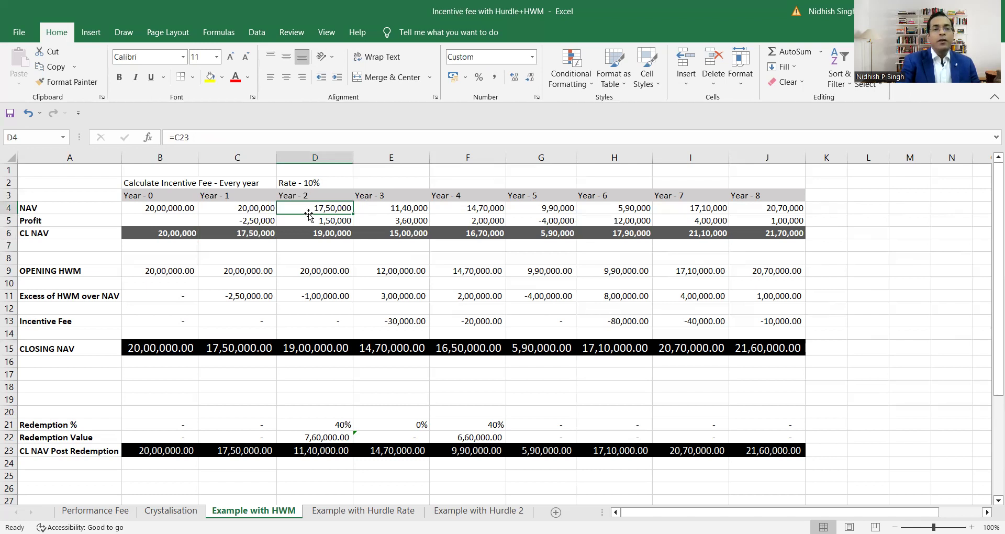
# Examine Year 2's profit and CL NAV against its opening HWM and the excess formula in D11
pyautogui.click(321, 222)
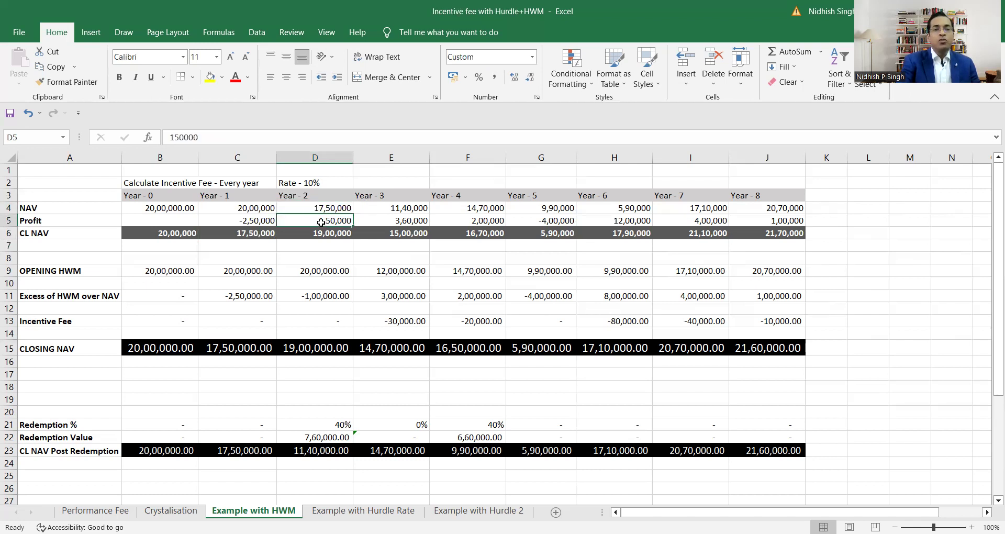
pyautogui.click(346, 233)
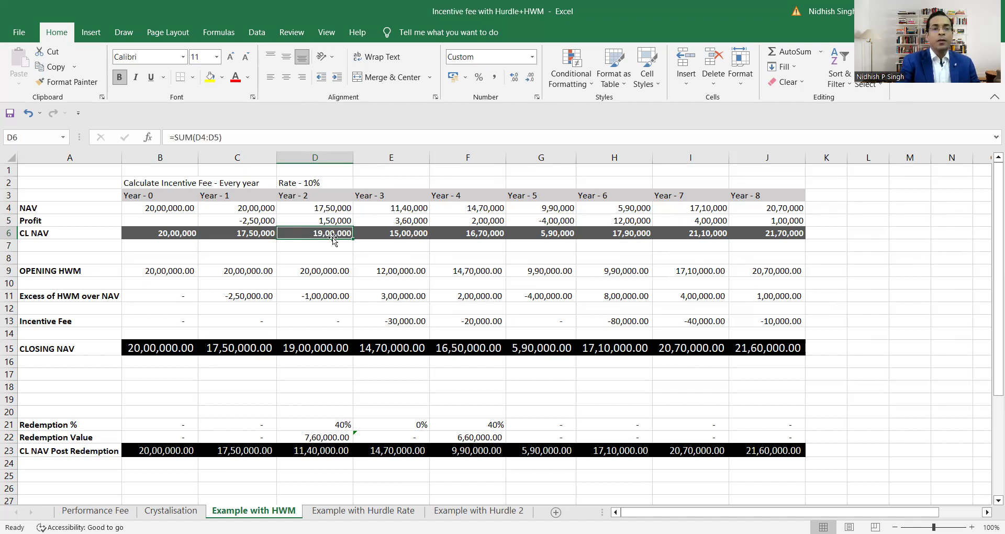
pyautogui.click(342, 270)
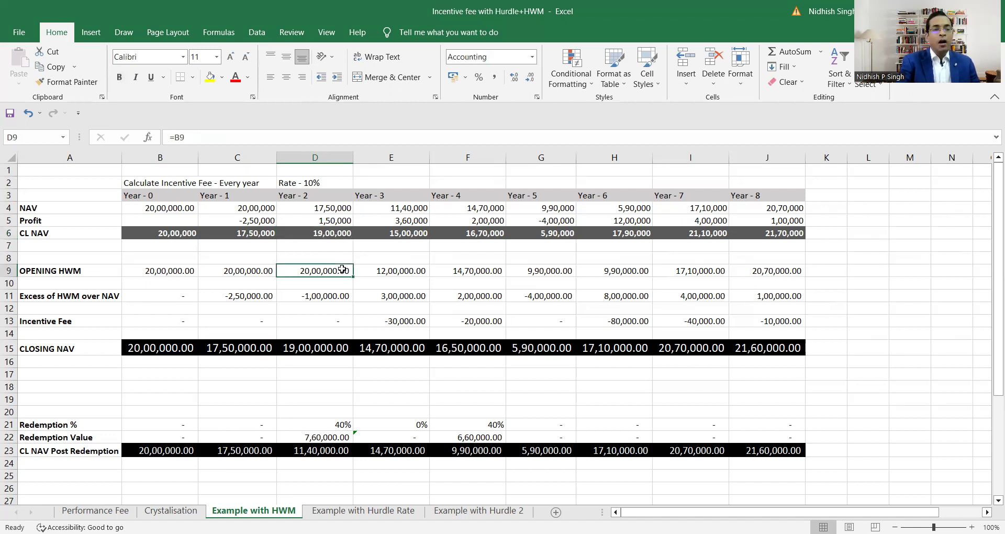
pyautogui.click(296, 297)
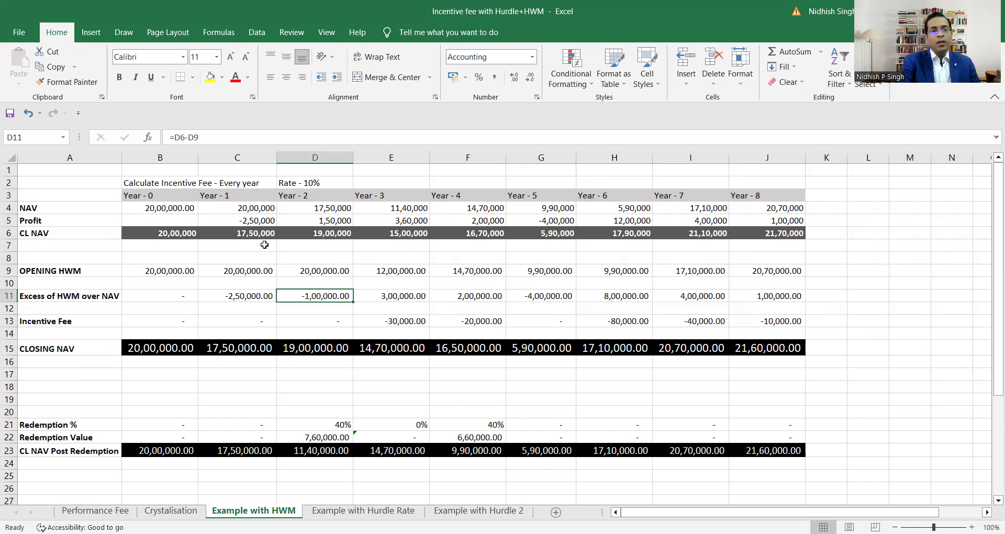
pyautogui.click(337, 268)
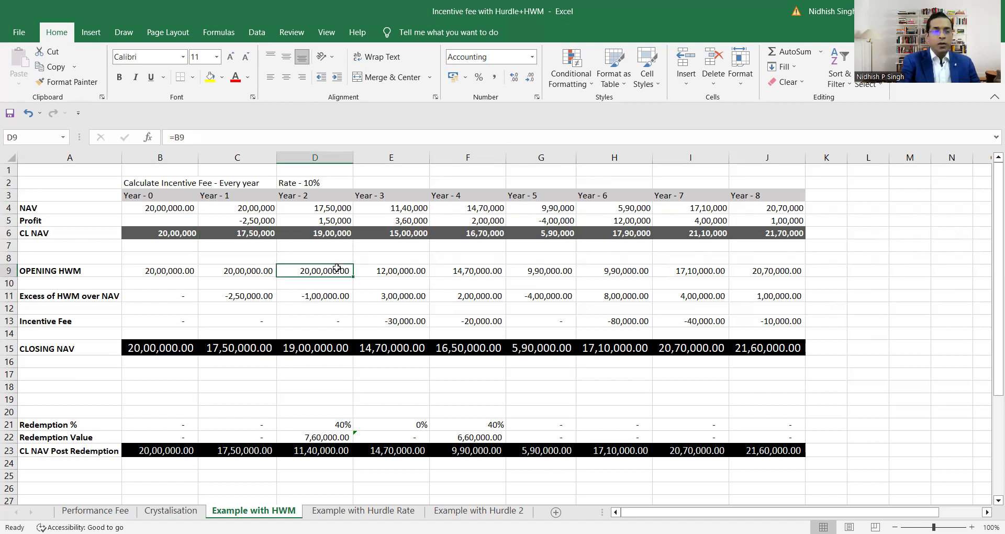
pyautogui.click(323, 234)
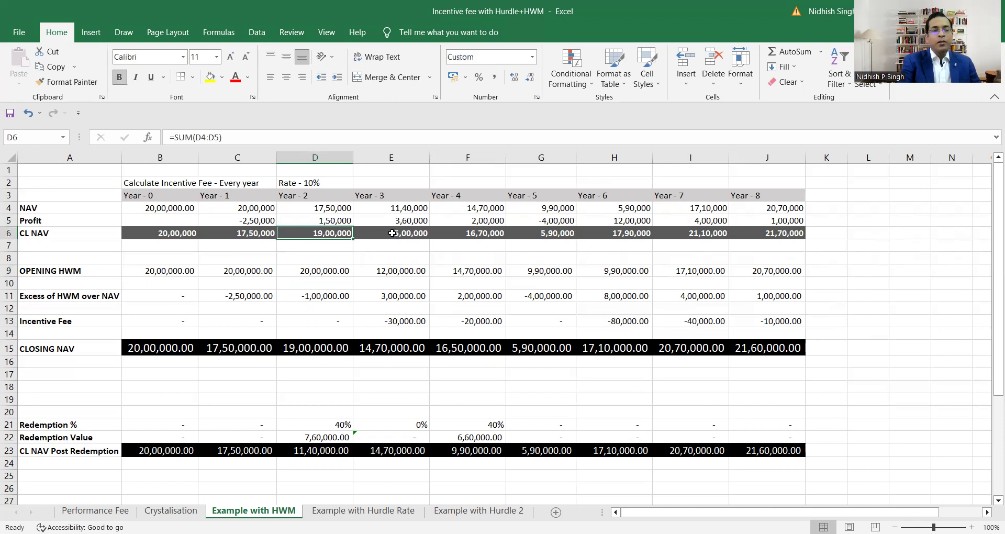
pyautogui.click(308, 296)
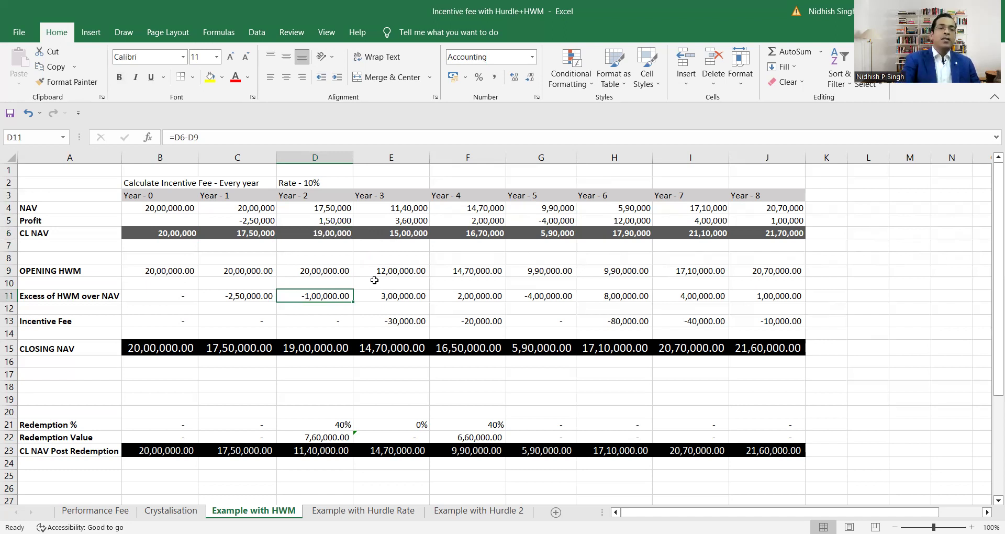
pyautogui.click(304, 269)
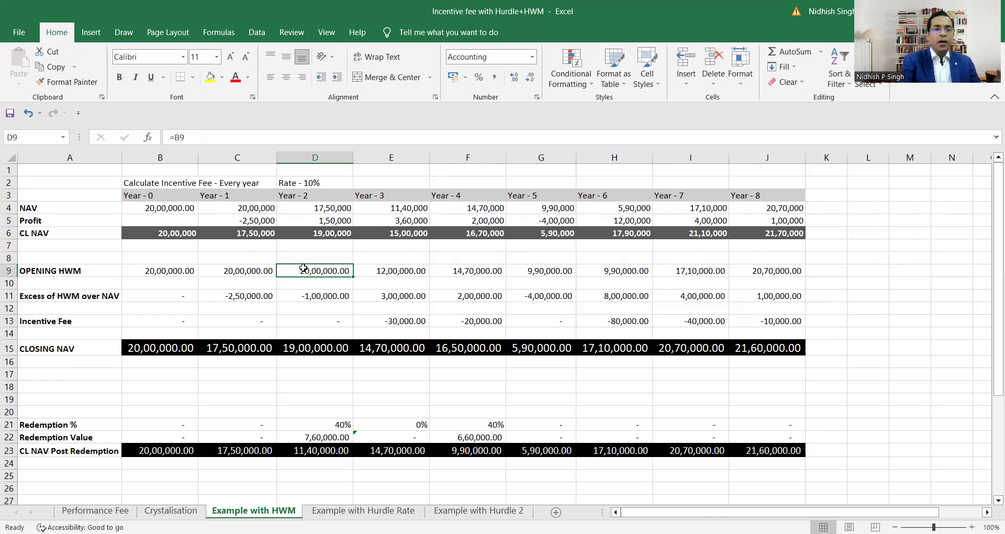
# Highlight the entire OPENING HWM row 9 with yellow fill
pyautogui.click(11, 270)
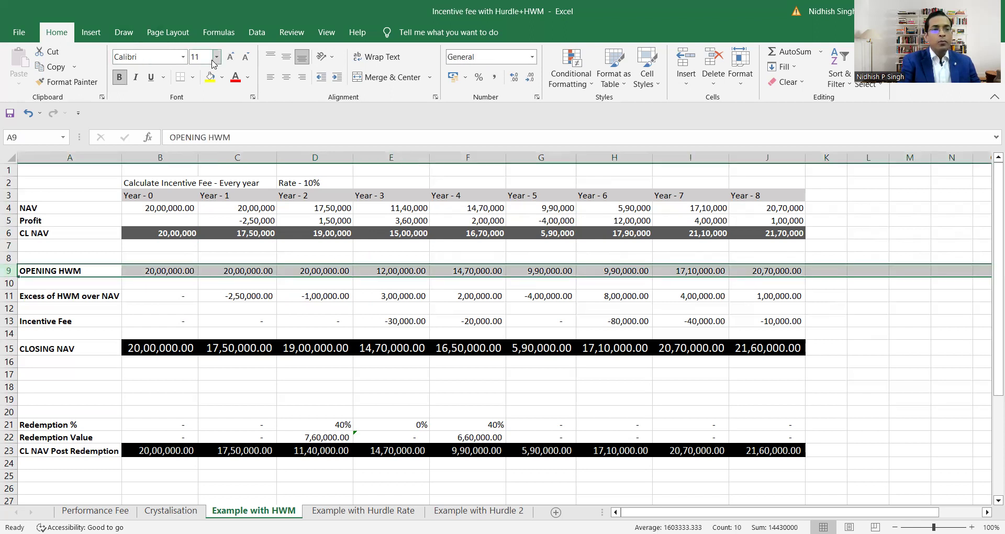
pyautogui.click(210, 77)
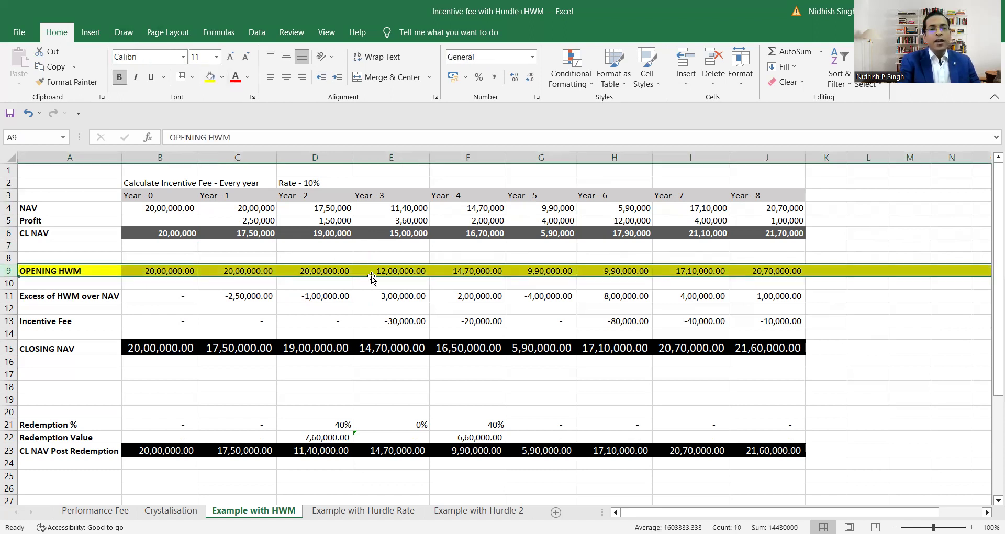
pyautogui.click(321, 271)
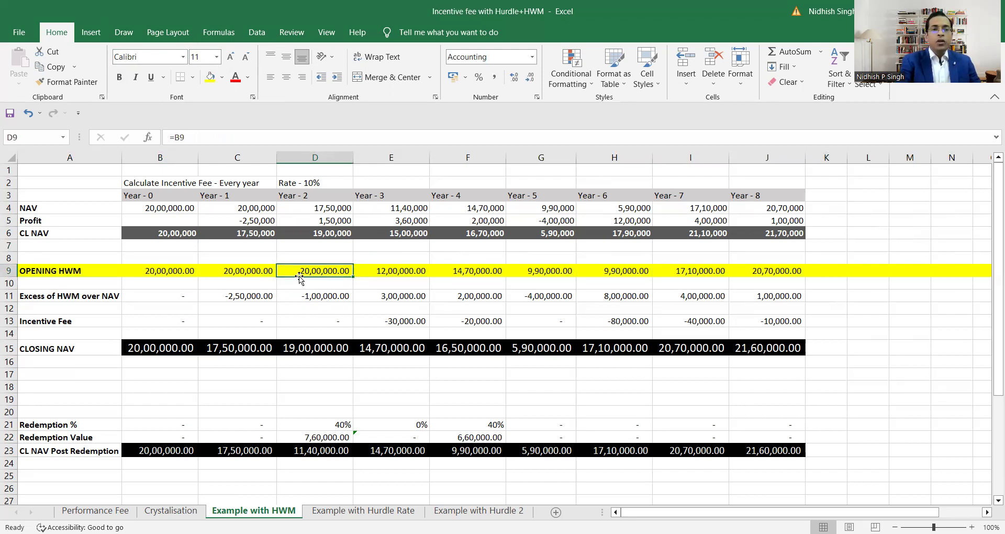
# Review how Year 2's profit, excess and opening HWM lead to the incentive fee in D13 and closing NAV in D15
pyautogui.click(328, 220)
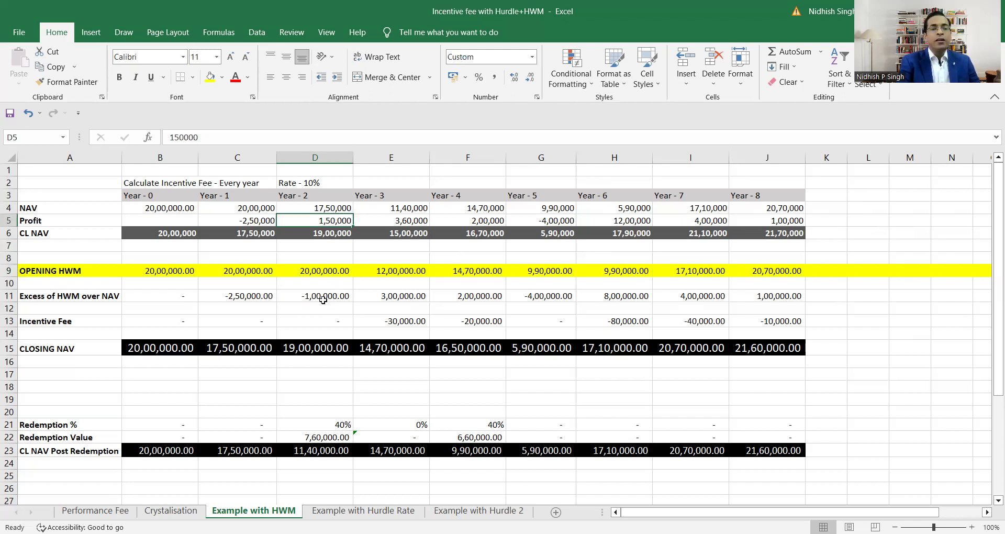
pyautogui.click(314, 321)
pyautogui.click(321, 292)
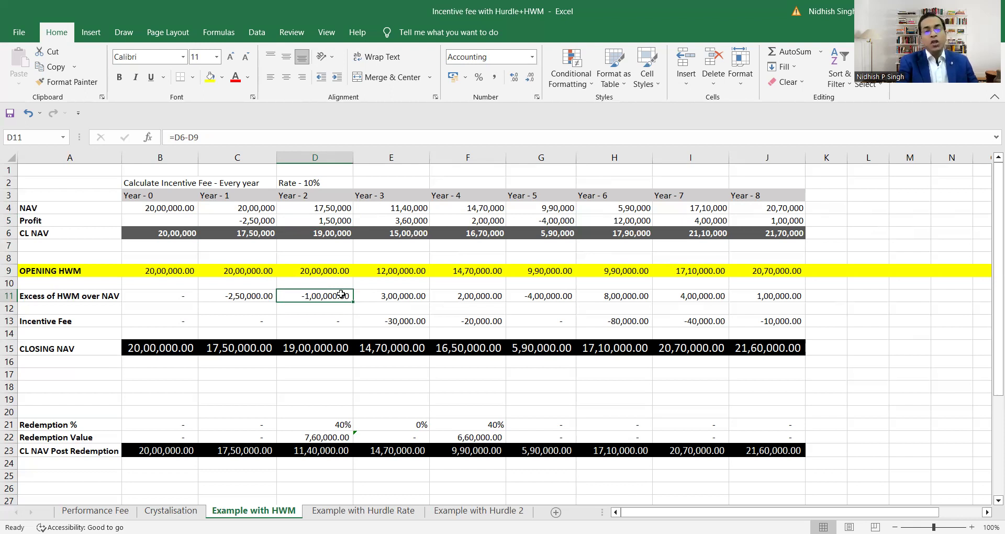
pyautogui.click(313, 272)
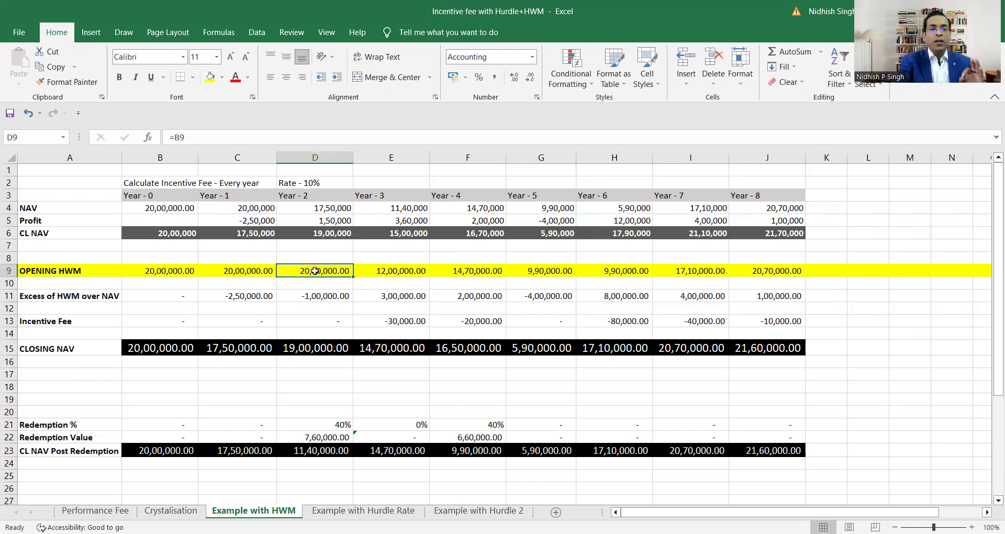
pyautogui.click(307, 319)
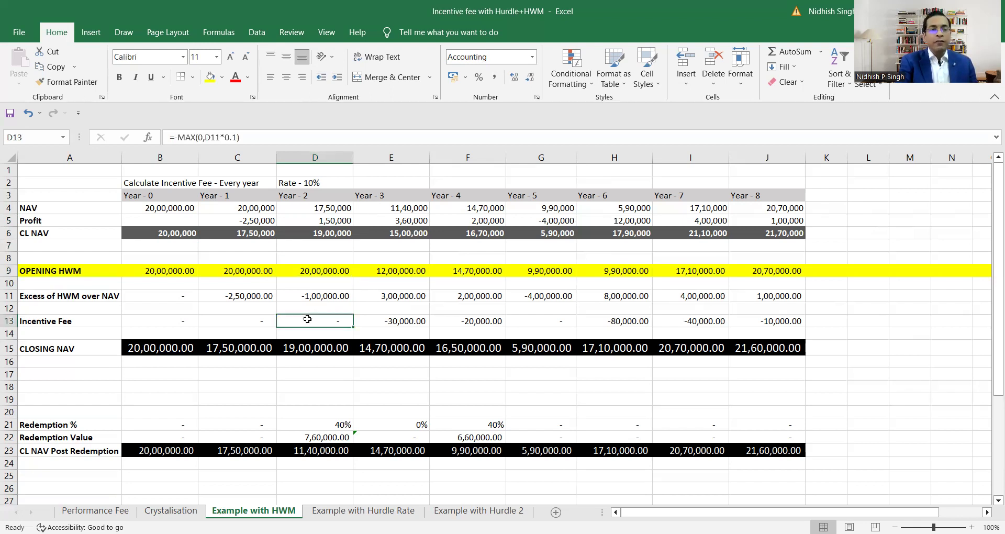
pyautogui.click(327, 349)
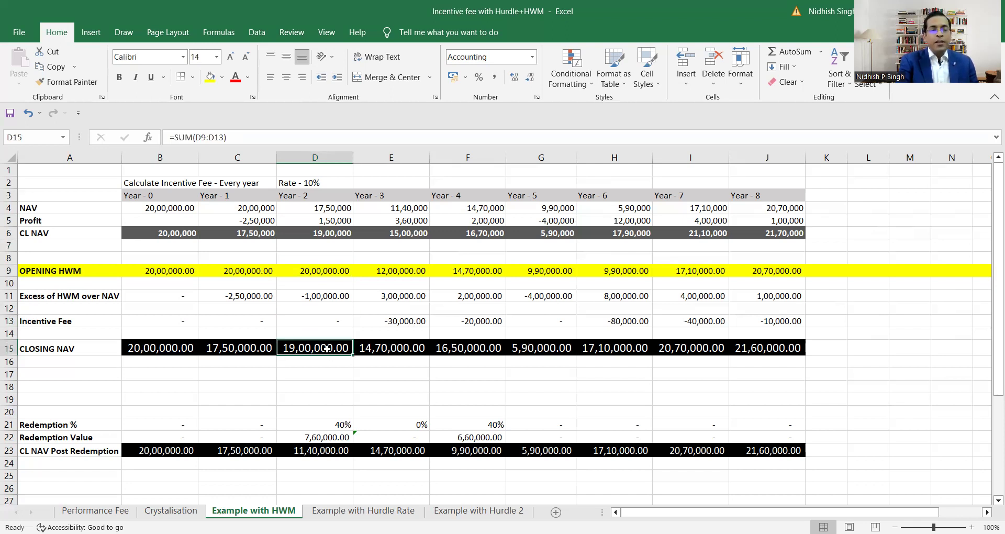
pyautogui.click(325, 235)
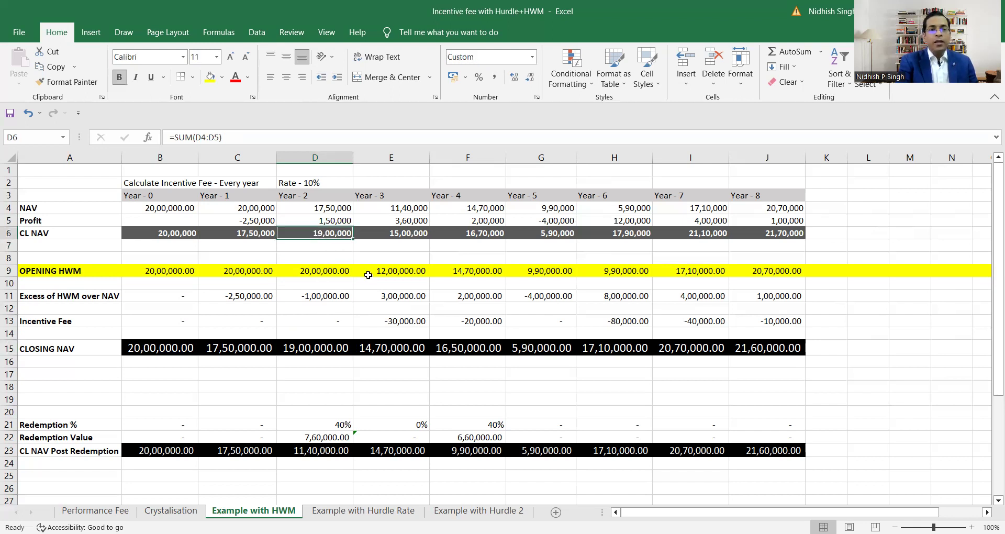
pyautogui.click(312, 347)
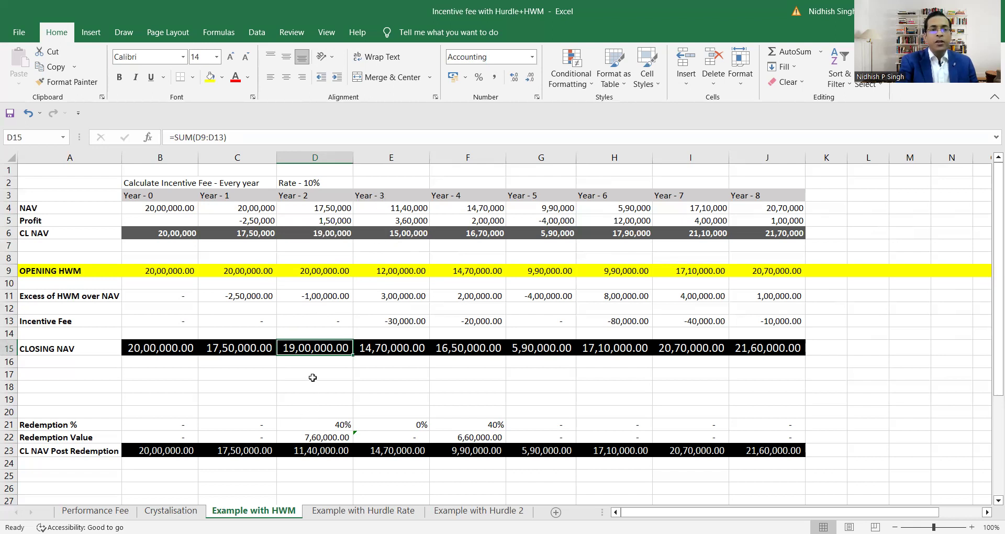
# Examine Year 2's redemption percentage, redemption value and post-redemption NAV in D21:D23
pyautogui.click(303, 422)
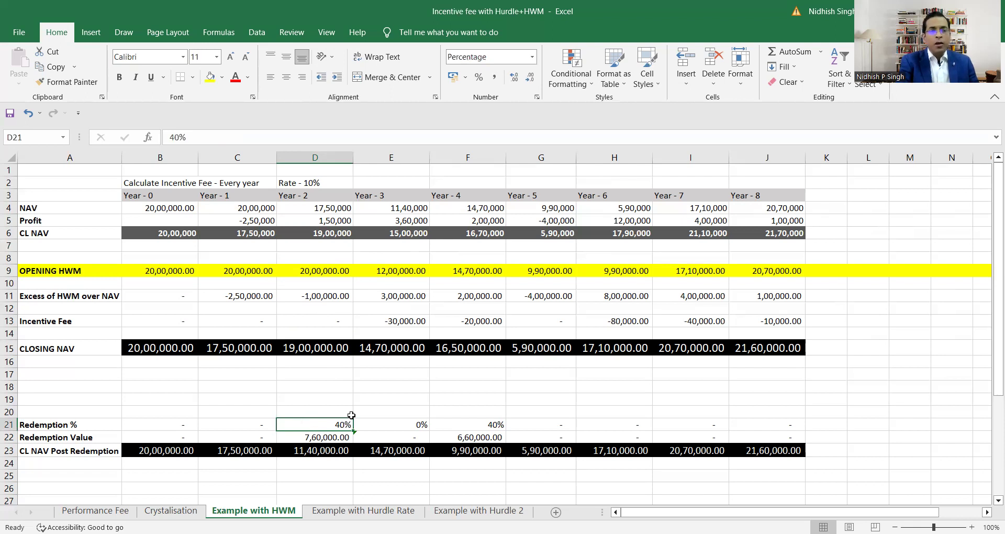
pyautogui.click(318, 434)
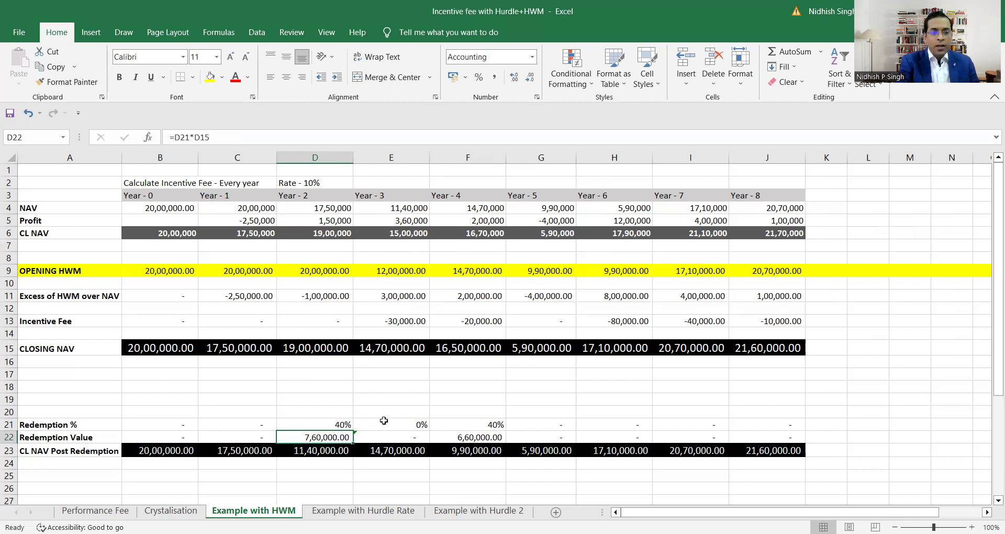
pyautogui.click(304, 453)
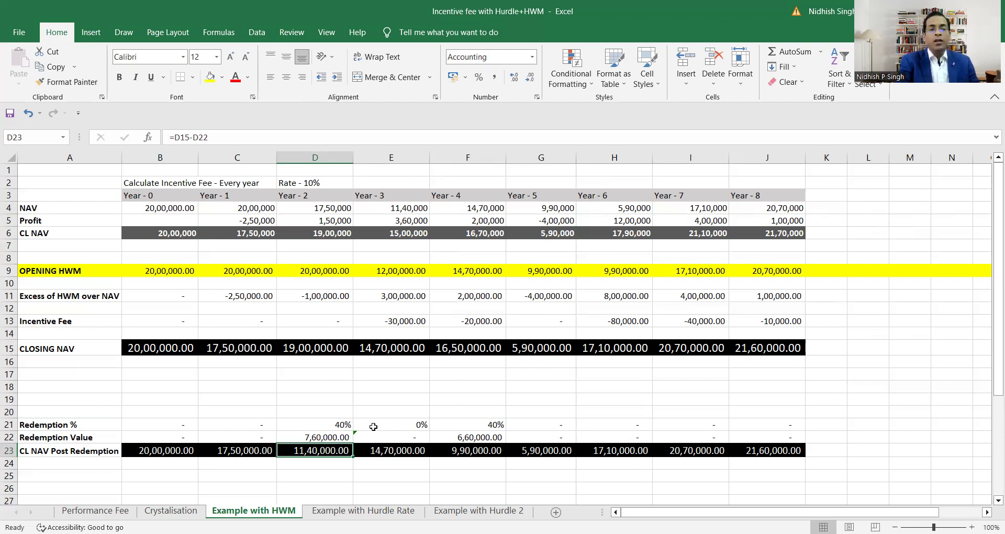
# Check which cell Year 3's opening NAV in E4 draws from, and highlight E4 with yellow fill
pyautogui.click(395, 209)
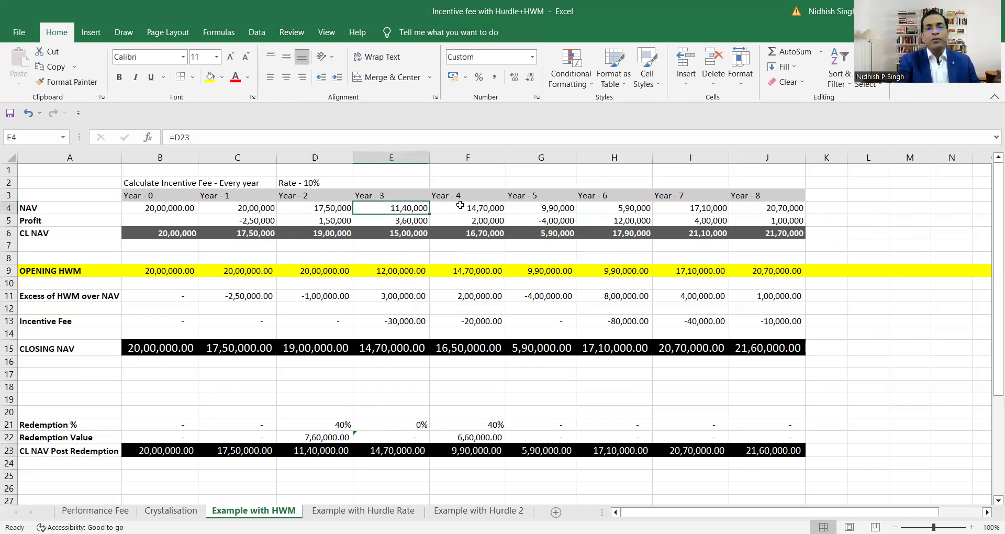
pyautogui.doubleClick(407, 208)
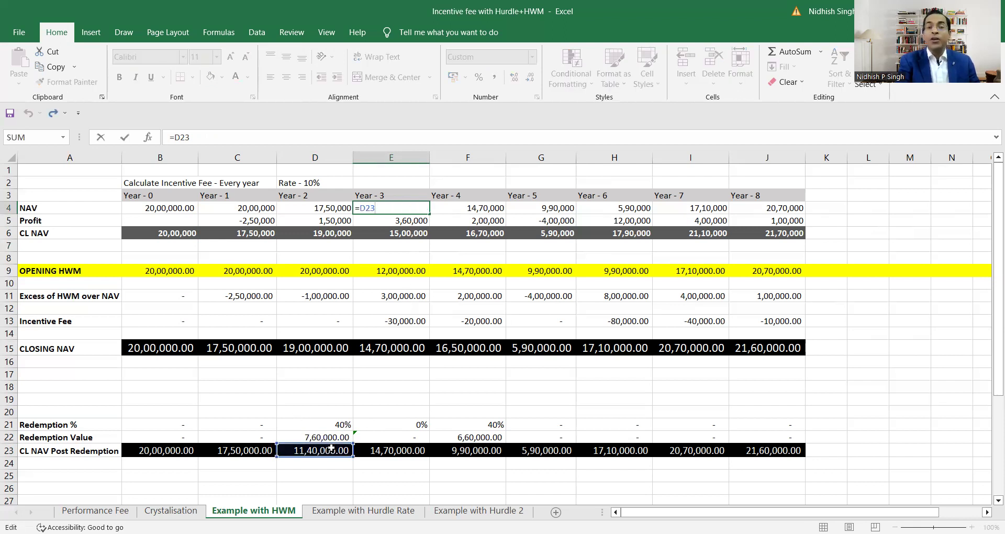
pyautogui.hotkey('ctrl', 'Return')
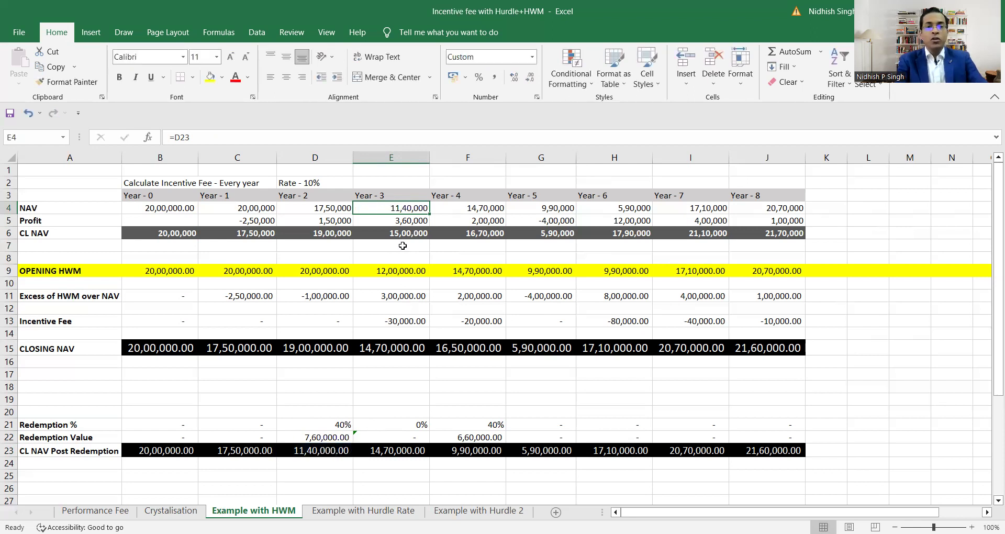
pyautogui.click(211, 79)
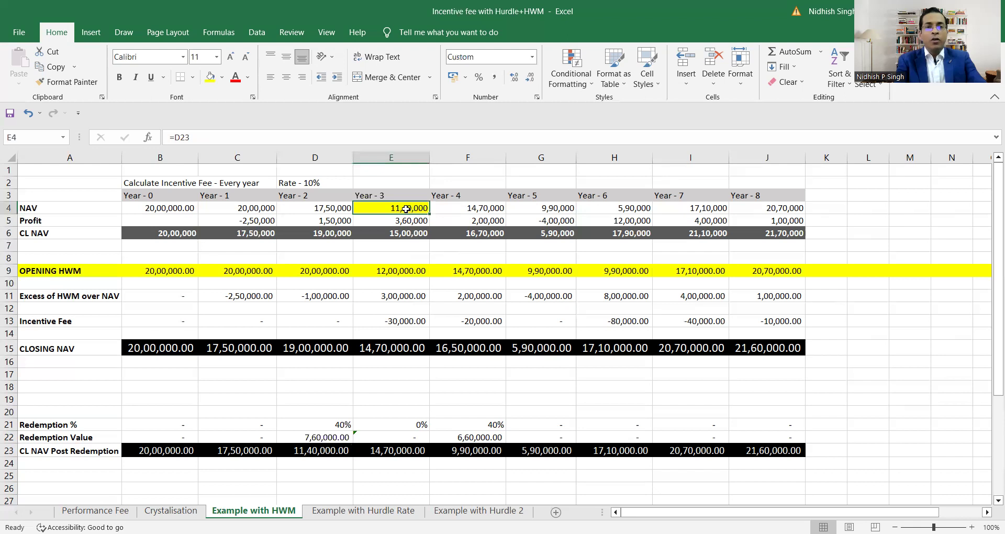
# Examine Year 2's redemption percentage in D21 and Year 3's profit and CL NAV in E5:E6
pyautogui.click(318, 426)
pyautogui.click(406, 224)
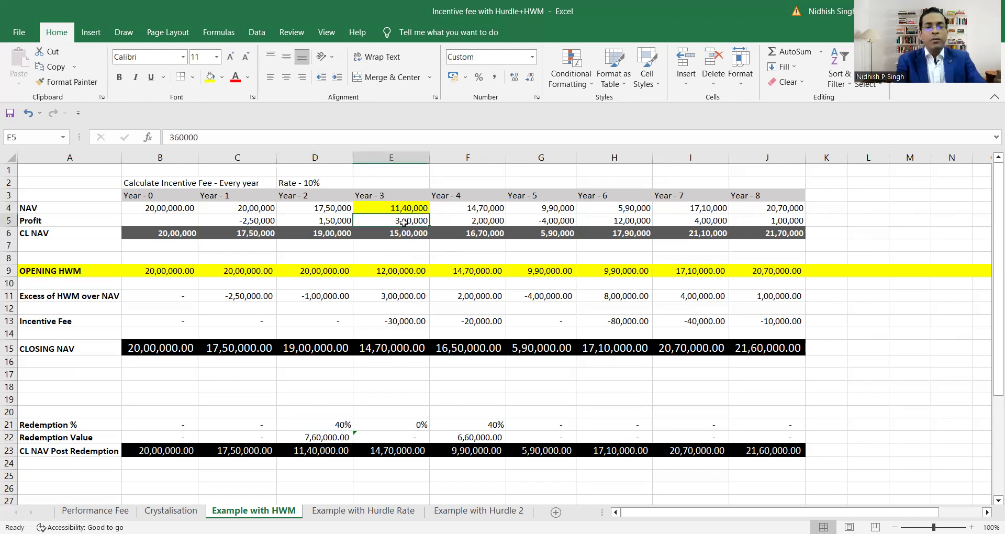
pyautogui.click(408, 232)
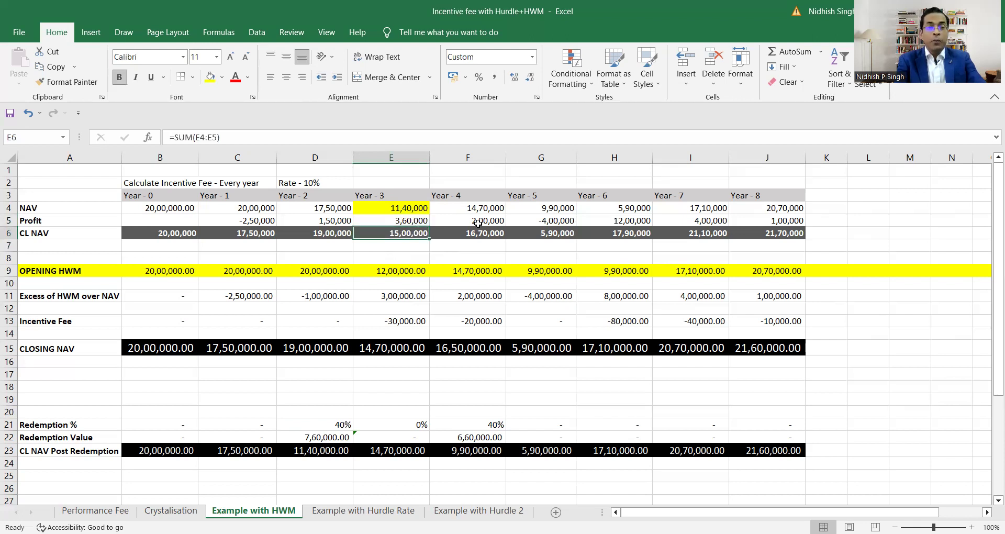
pyautogui.click(404, 223)
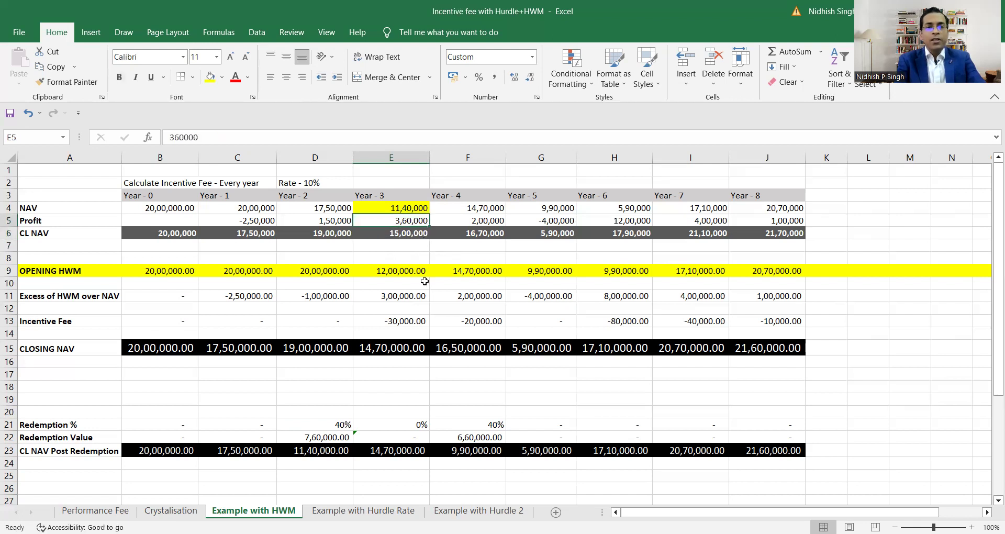
# Examine how Year 3's opening HWM formula in E9 adjusts Year 2's HWM for the redemption percentage
pyautogui.click(403, 274)
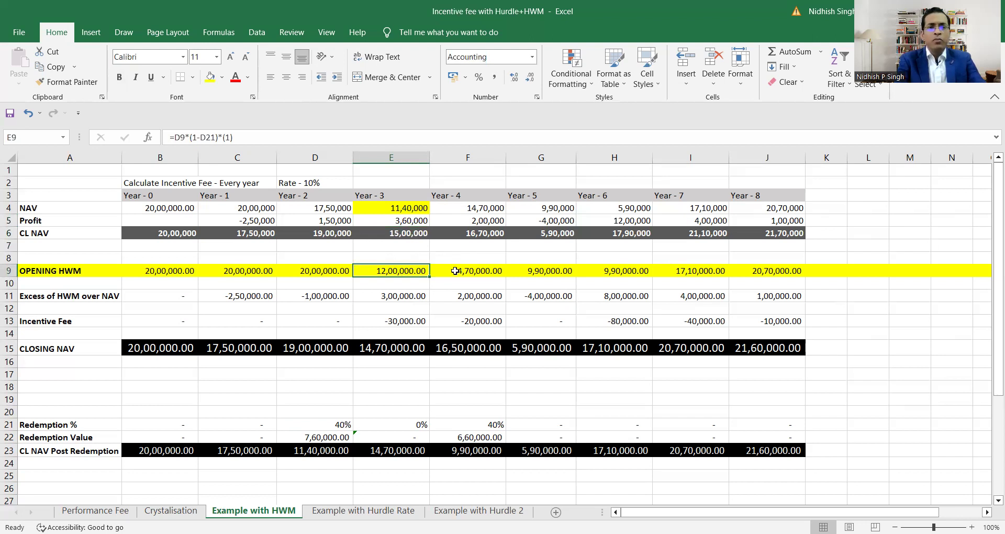
pyautogui.click(291, 271)
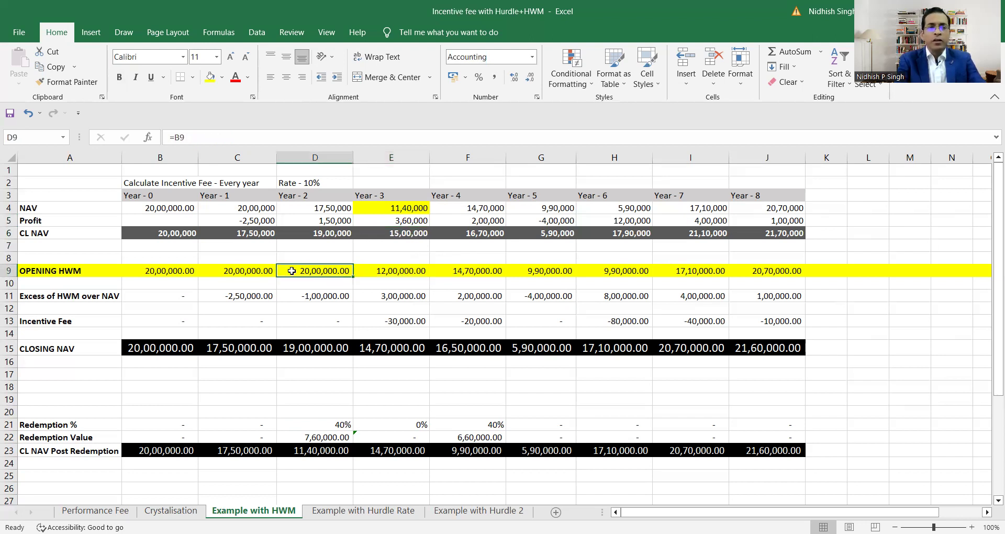
pyautogui.click(393, 270)
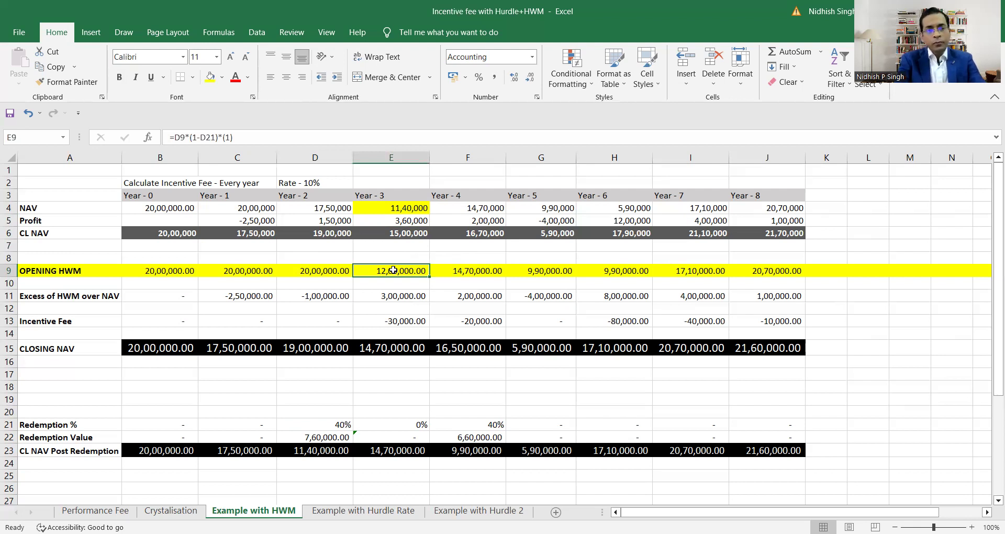
pyautogui.doubleClick(393, 270)
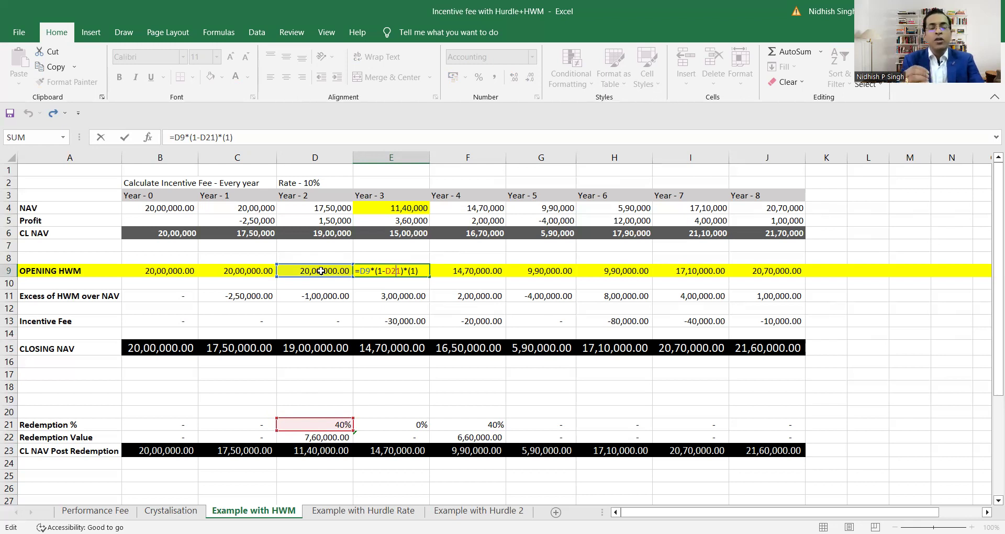
pyautogui.hotkey('ctrl', 'Return')
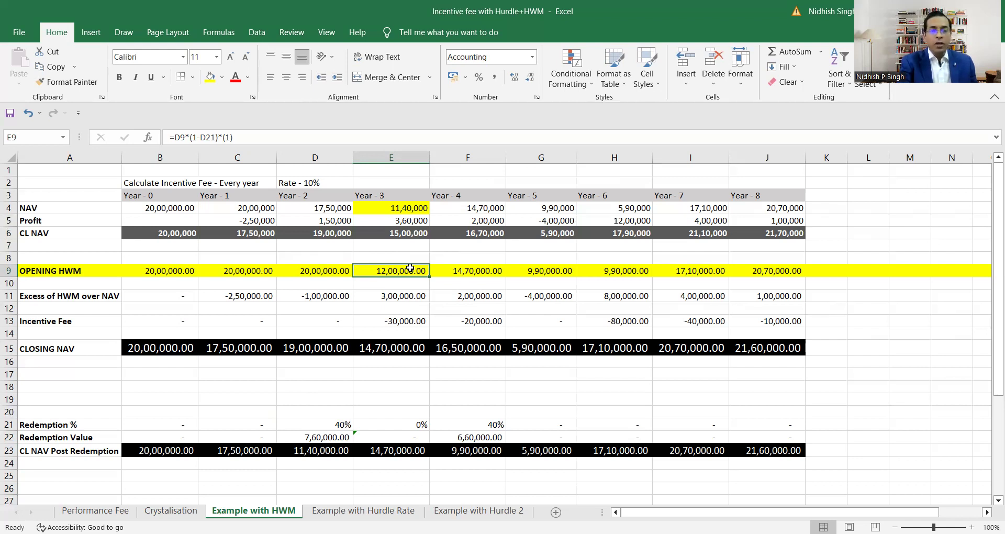
# Trace Year 3's excess in E11 from CL NAV and opening HWM, and its incentive fee in E13 from the rate in D2
pyautogui.click(400, 295)
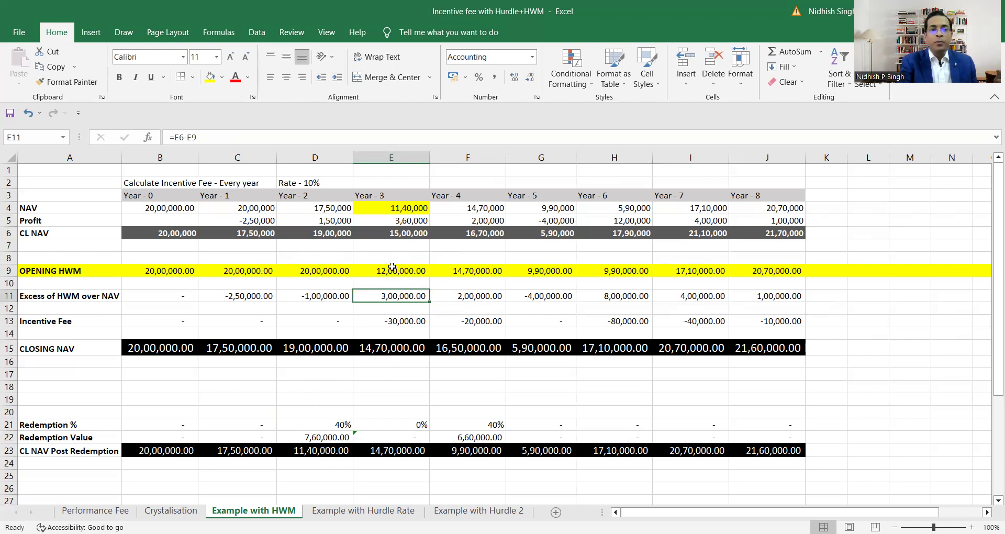
pyautogui.click(394, 233)
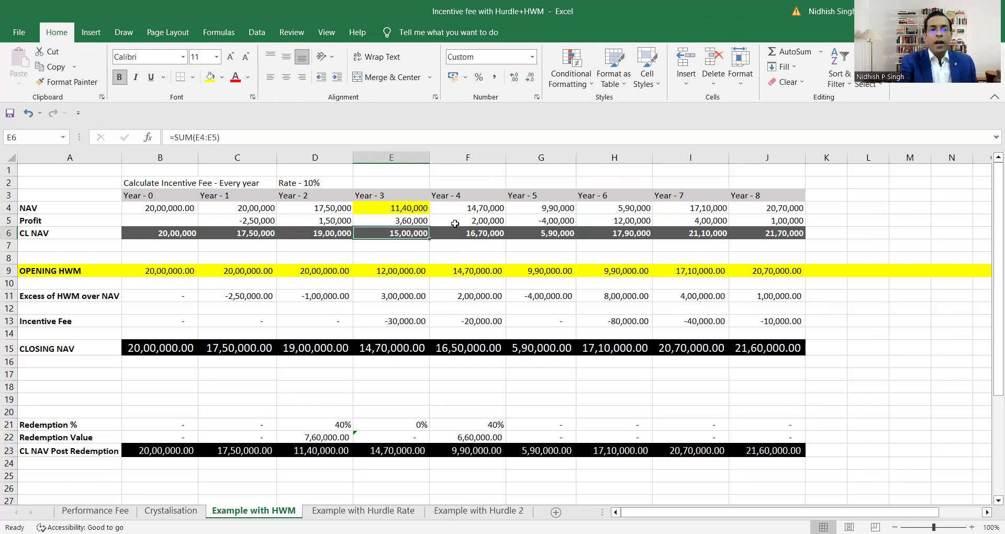
pyautogui.click(399, 271)
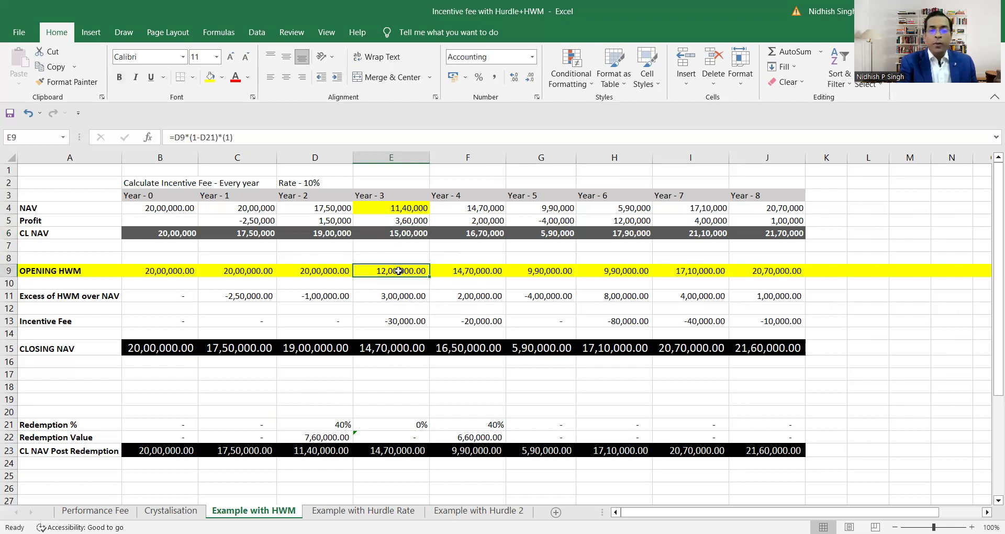
pyautogui.click(402, 295)
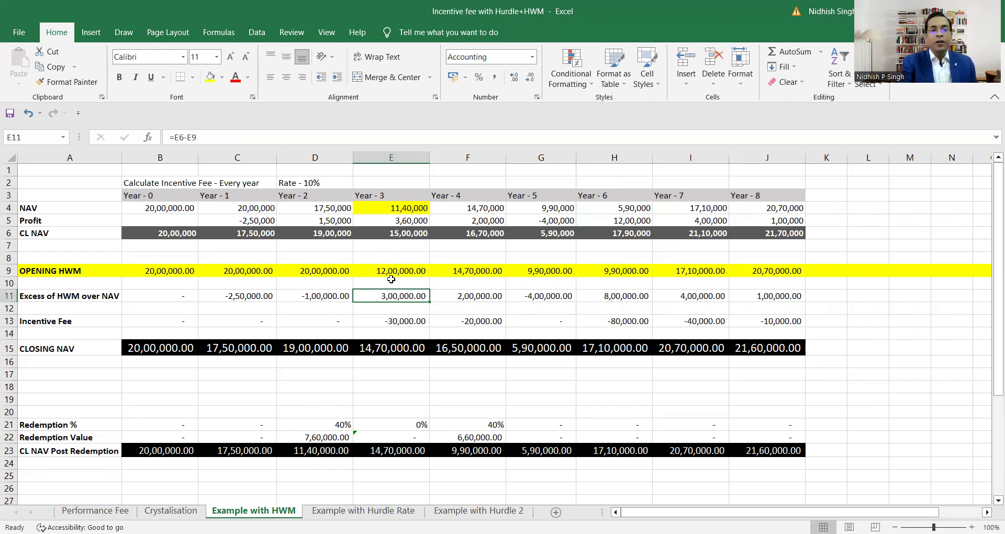
pyautogui.click(301, 180)
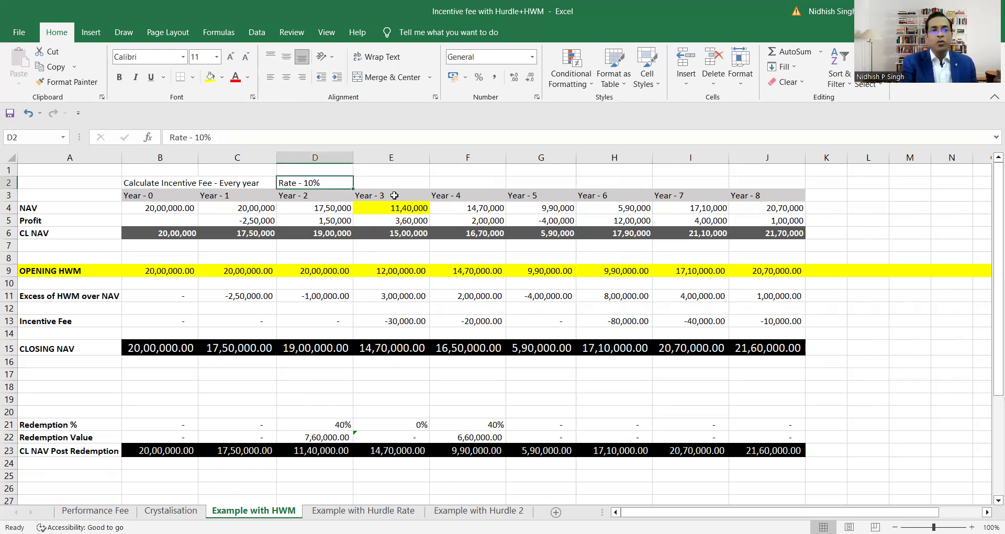
pyautogui.click(406, 318)
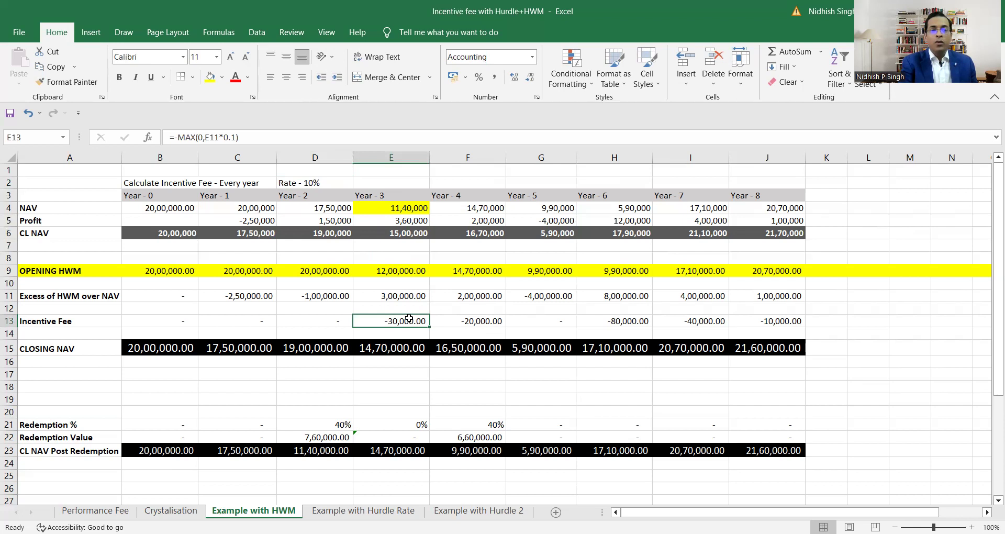
# Review how Year 3's CL NAV in E6 less the incentive fee in E13 leads to the closing NAV in E15
pyautogui.click(396, 231)
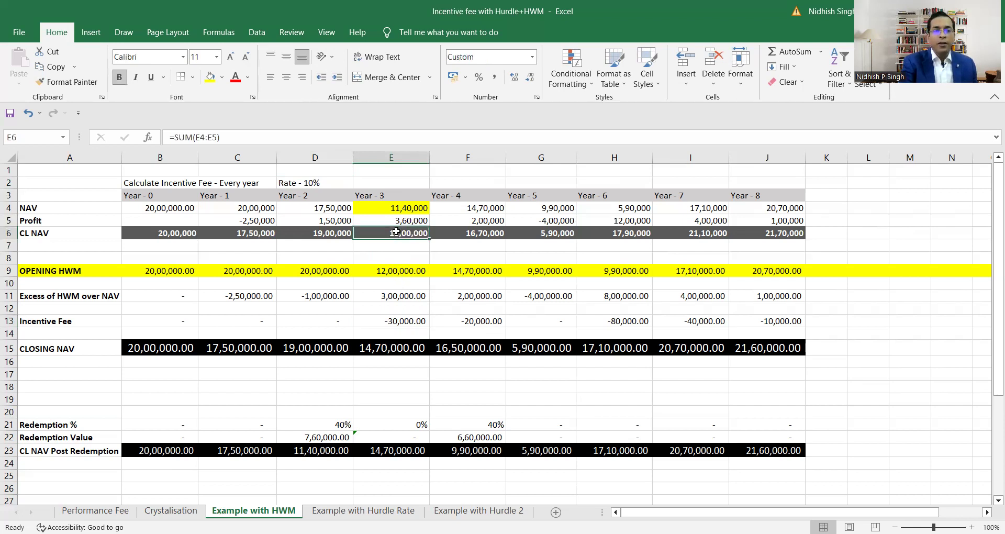
pyautogui.click(394, 345)
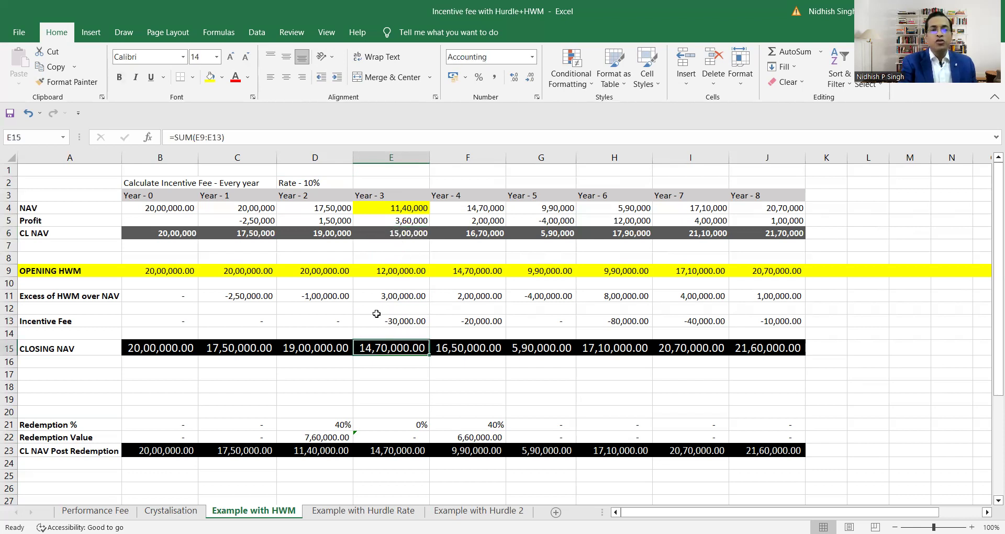
pyautogui.click(392, 321)
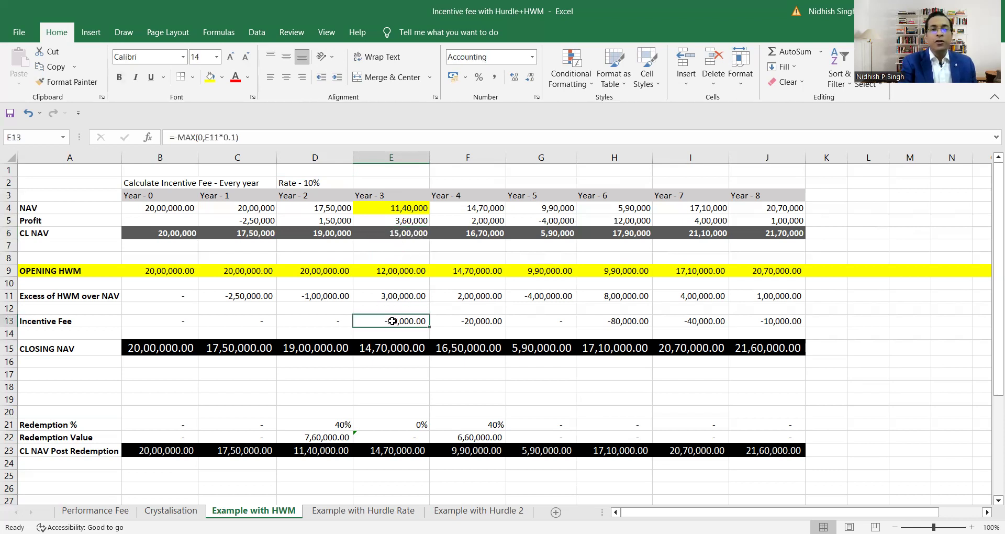
pyautogui.click(407, 348)
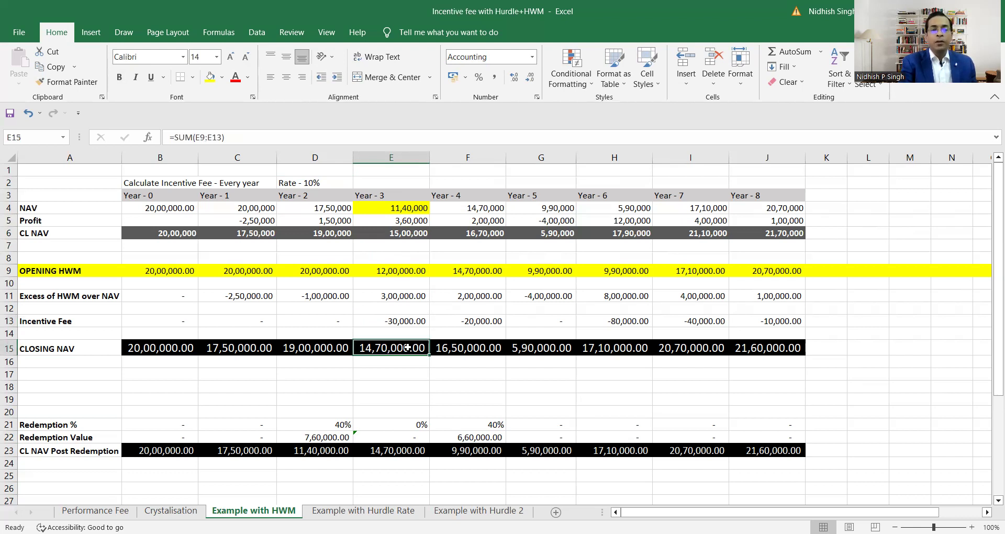
pyautogui.click(380, 232)
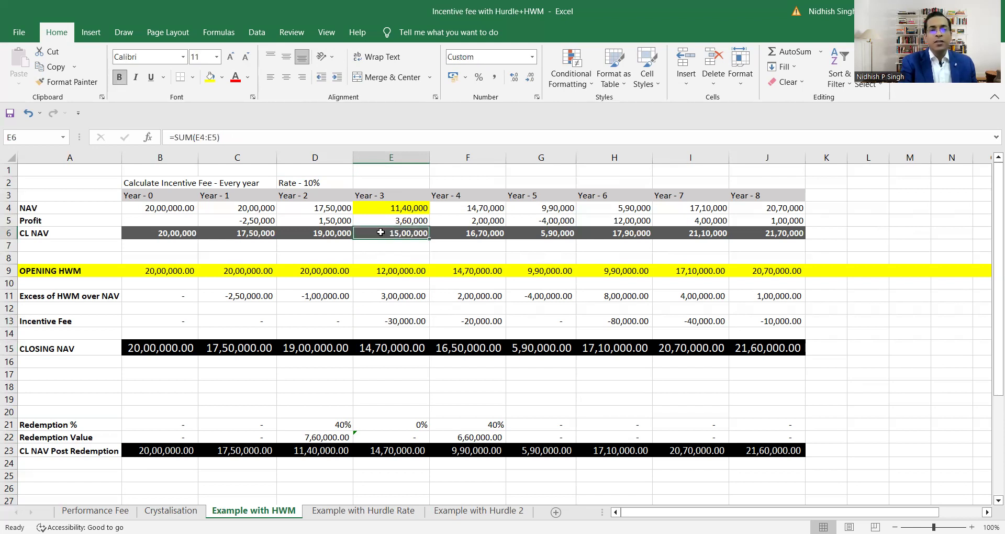
pyautogui.click(404, 322)
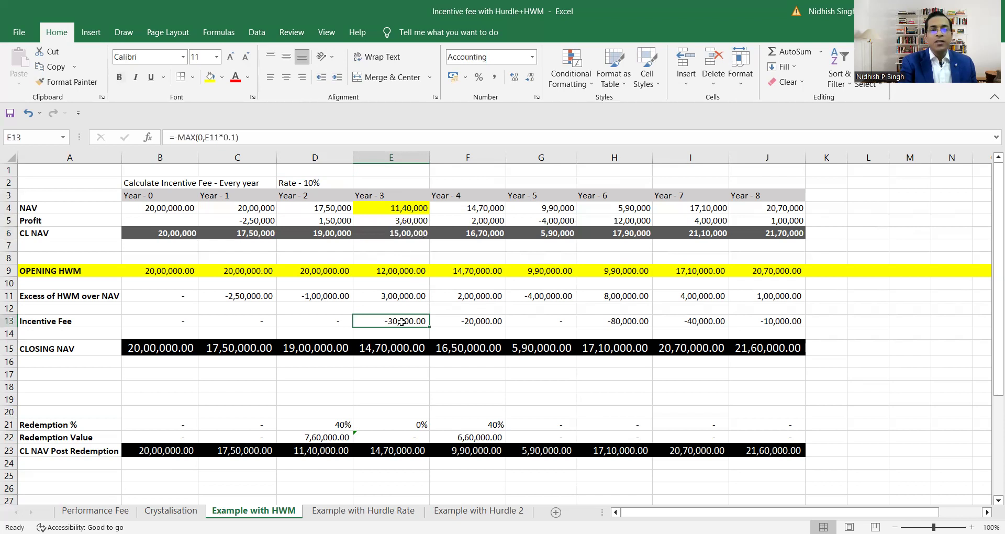
pyautogui.click(383, 347)
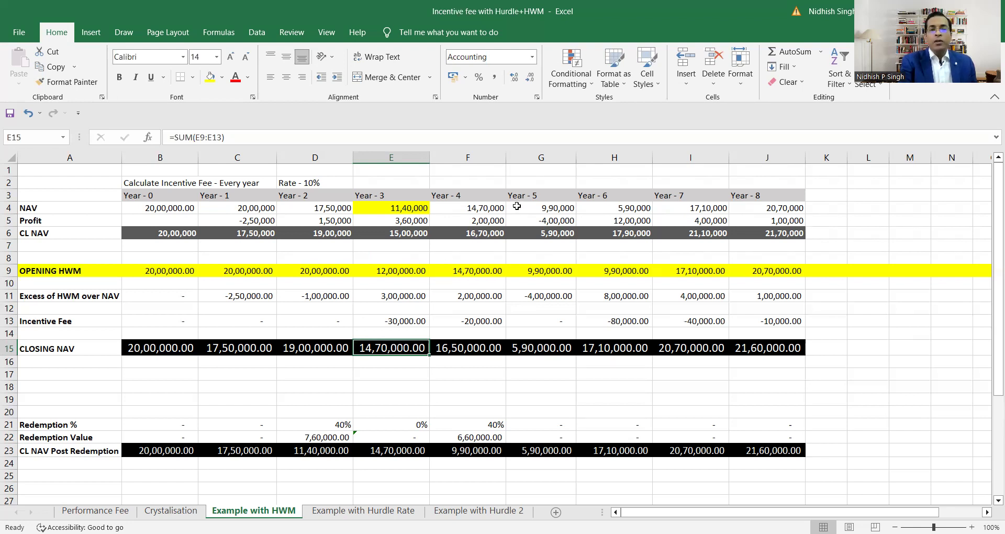
# Examine Year 4's NAV, profit and CL NAV in F4:F6, and trace its opening HWM in F9 to Year 3's post-redemption NAV in E23
pyautogui.click(478, 208)
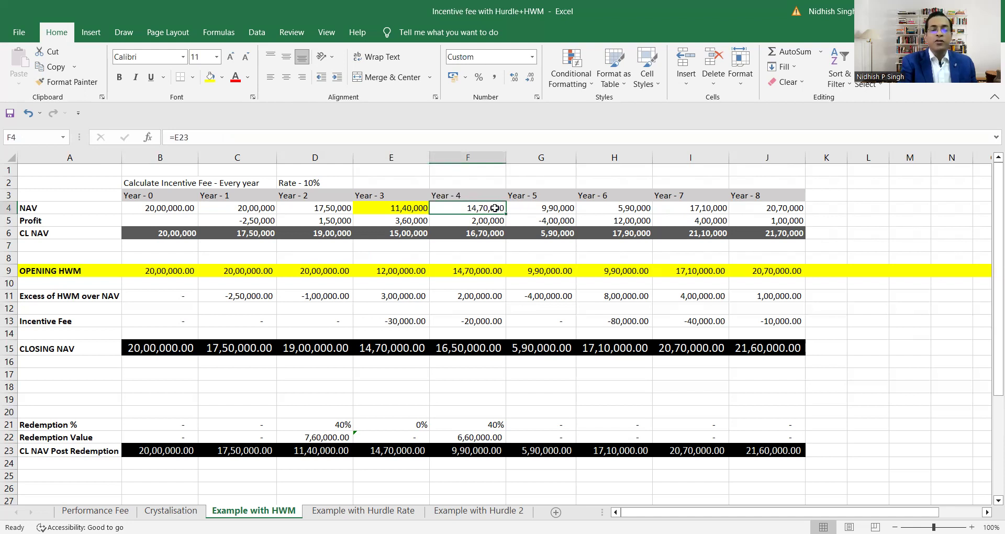
pyautogui.click(490, 221)
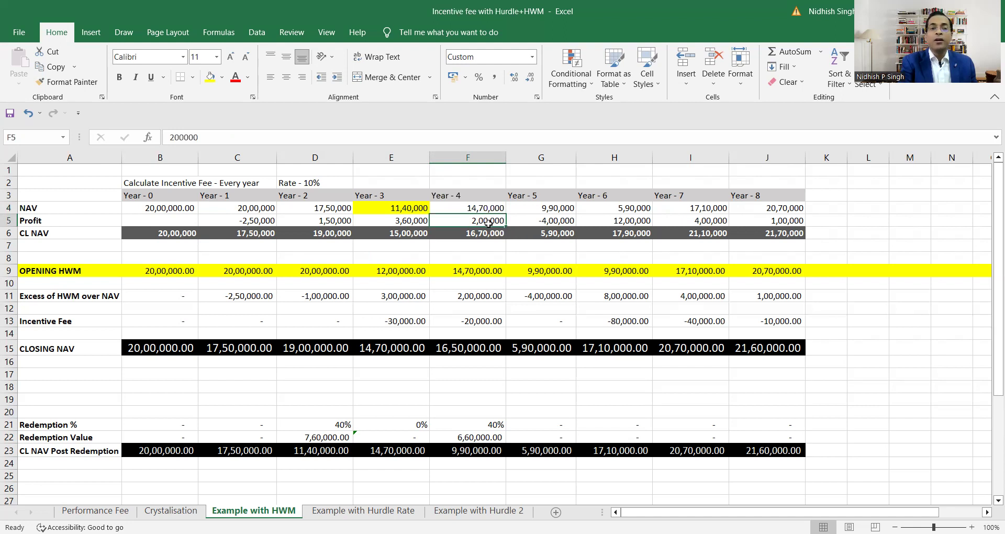
pyautogui.click(486, 233)
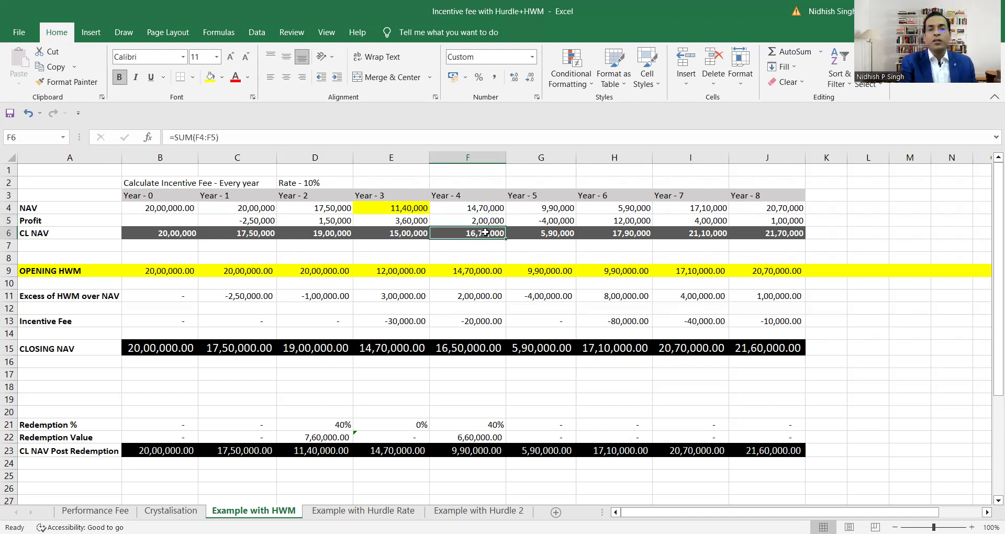
pyautogui.click(469, 271)
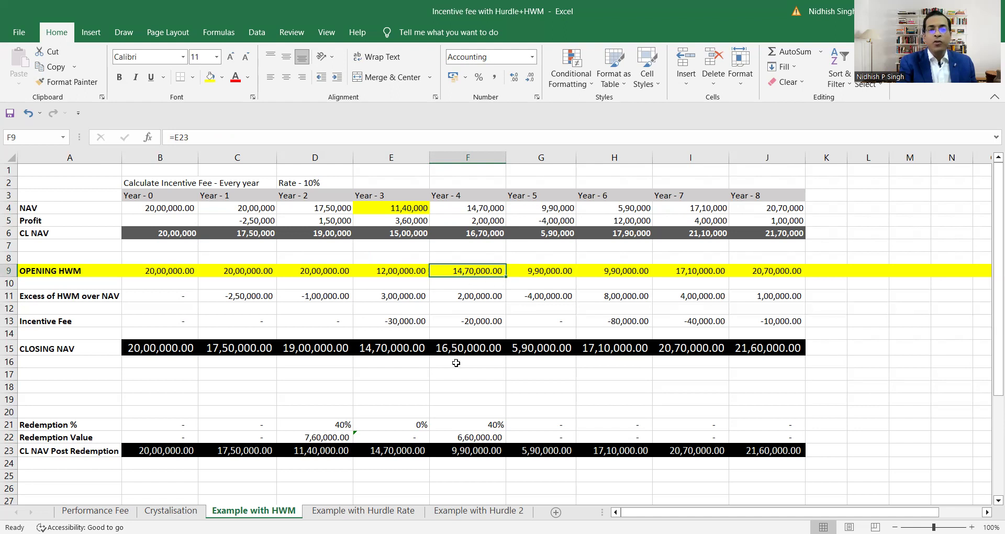
pyautogui.click(376, 454)
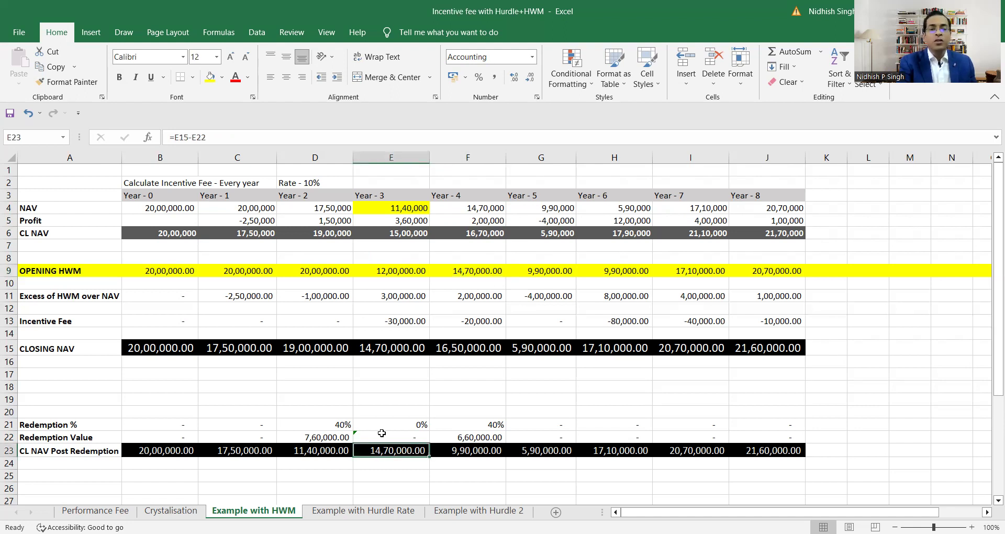
pyautogui.click(481, 271)
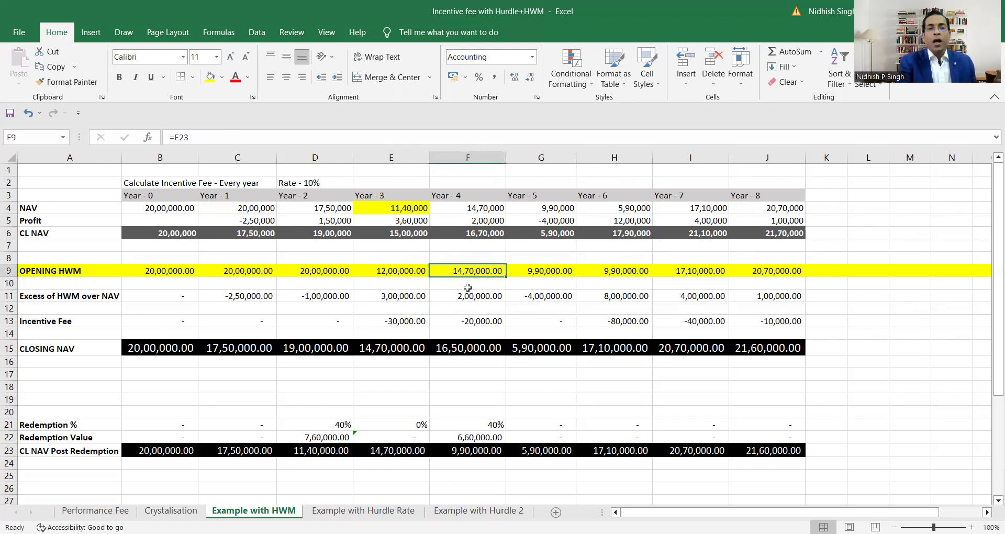
# Compare Year 4's CL NAV in F6 with its opening HWM in F9 to explain the excess in F11
pyautogui.click(450, 295)
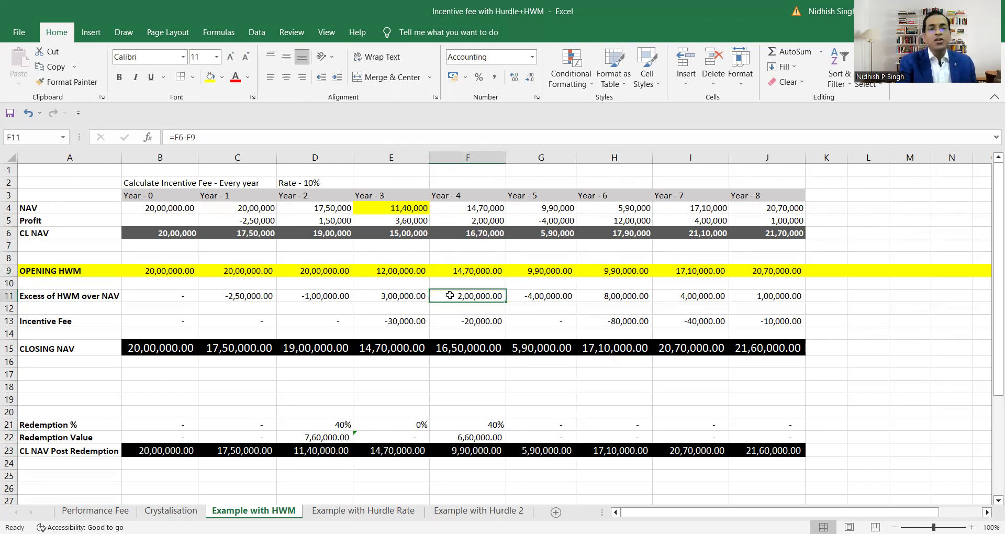
pyautogui.click(448, 232)
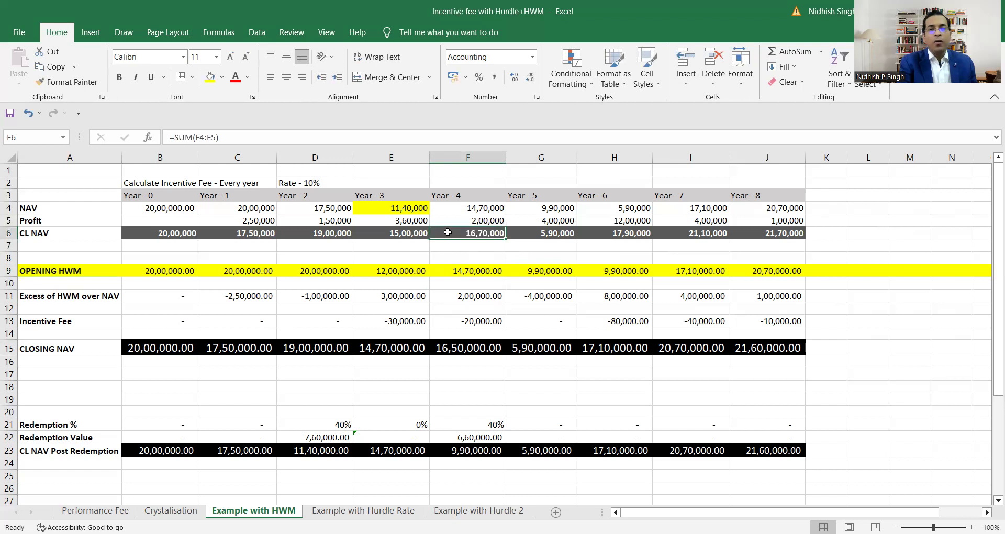
pyautogui.click(490, 271)
pyautogui.click(471, 230)
pyautogui.click(483, 271)
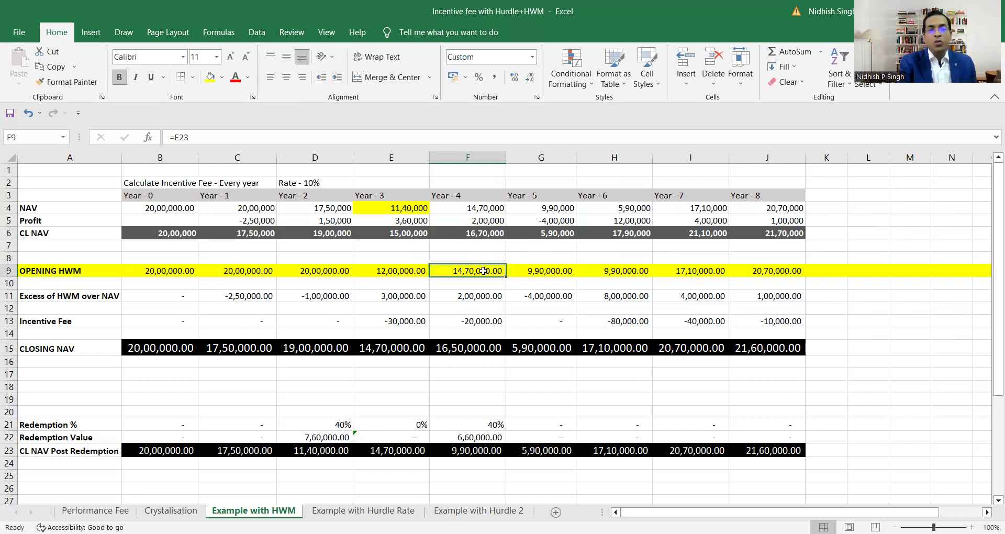
pyautogui.click(472, 294)
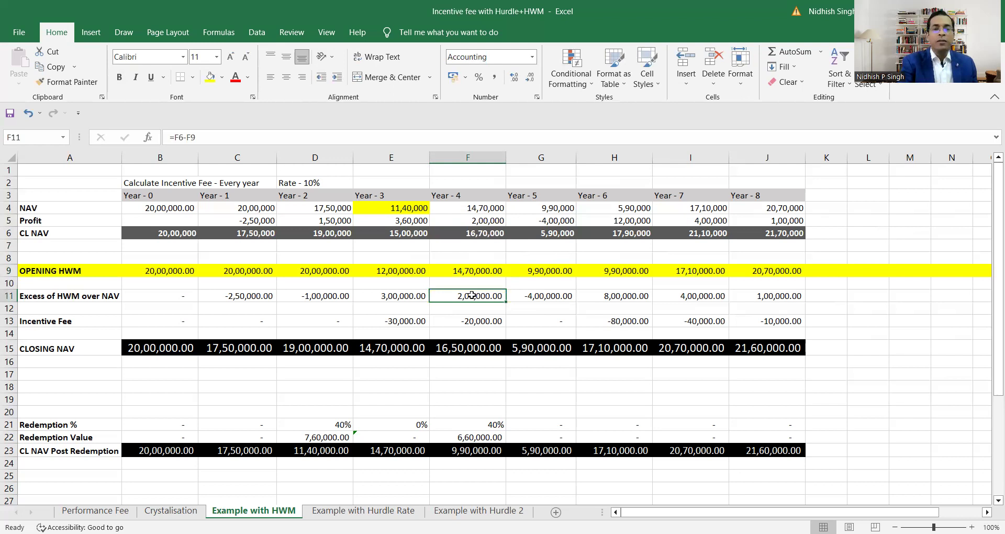
# Trace Year 4's closing NAV in F15 from CL NAV and the incentive fee in F13, and review its redemption in F21:F22
pyautogui.click(480, 319)
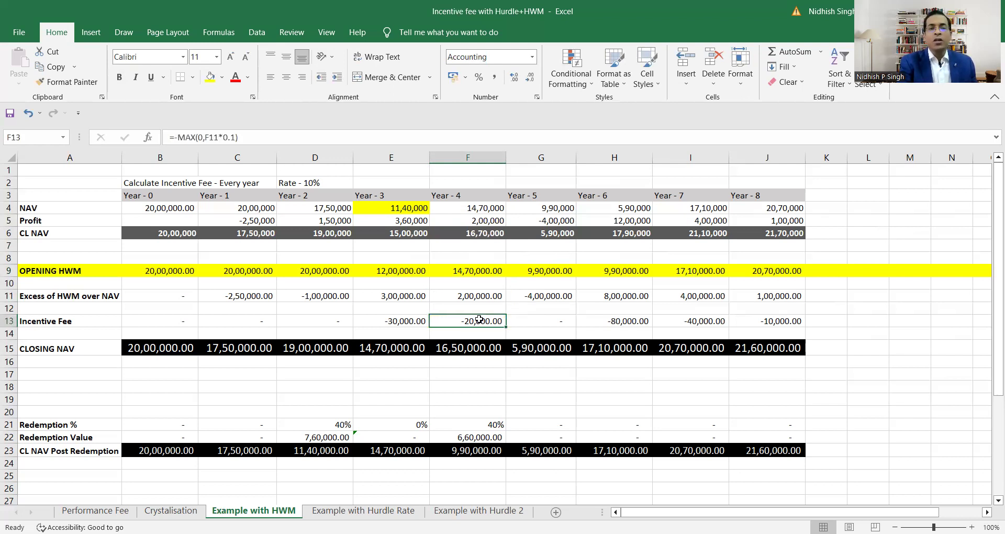
pyautogui.click(477, 348)
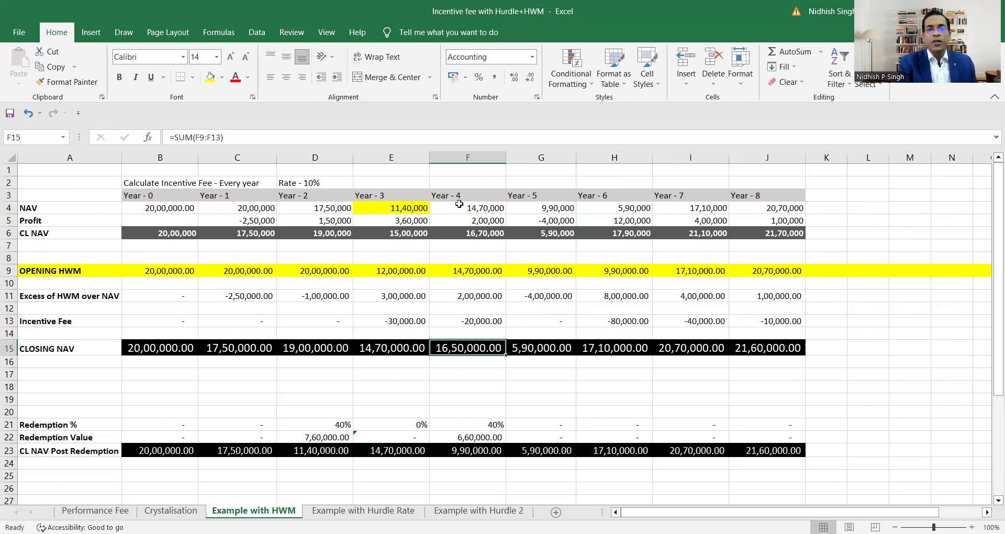
pyautogui.click(478, 235)
pyautogui.click(461, 324)
pyautogui.click(493, 348)
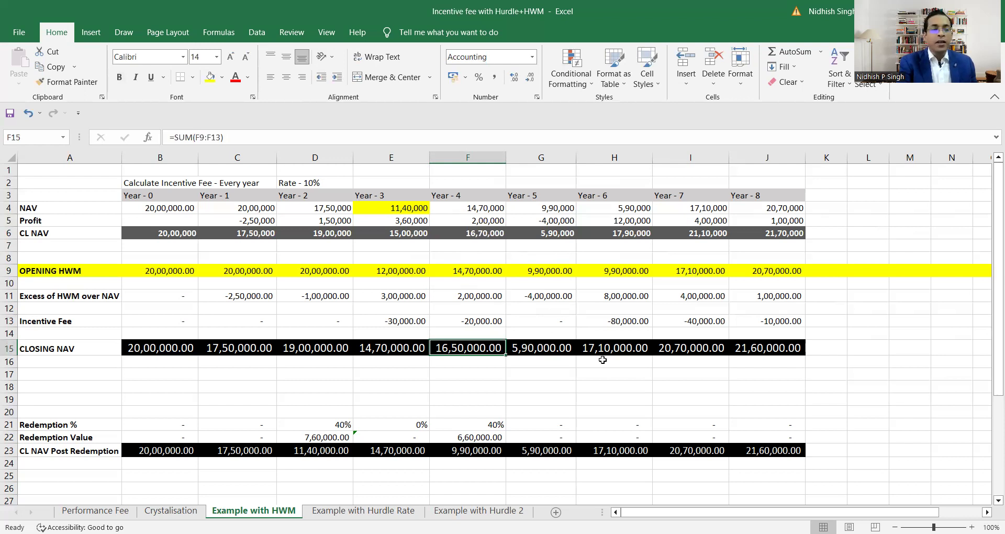
pyautogui.click(465, 424)
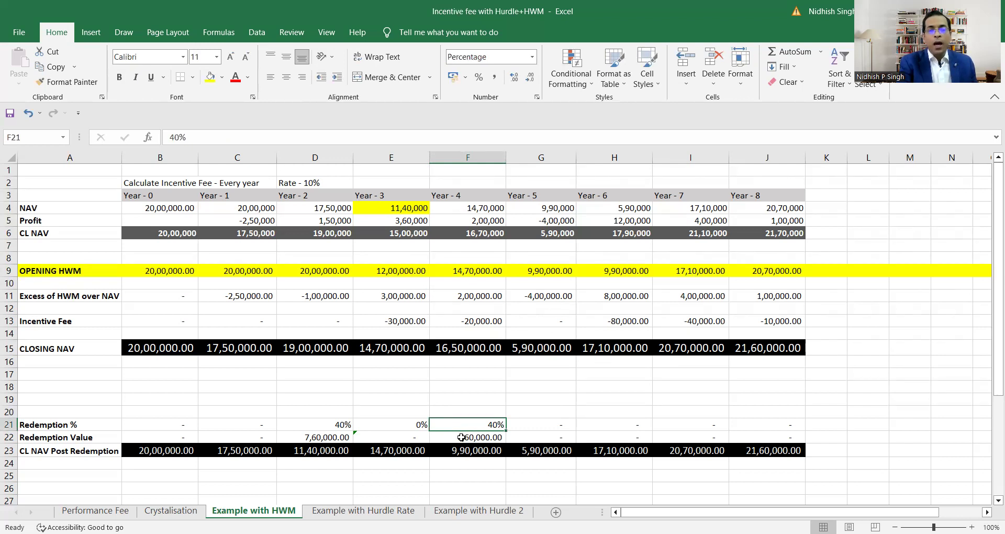
pyautogui.click(461, 436)
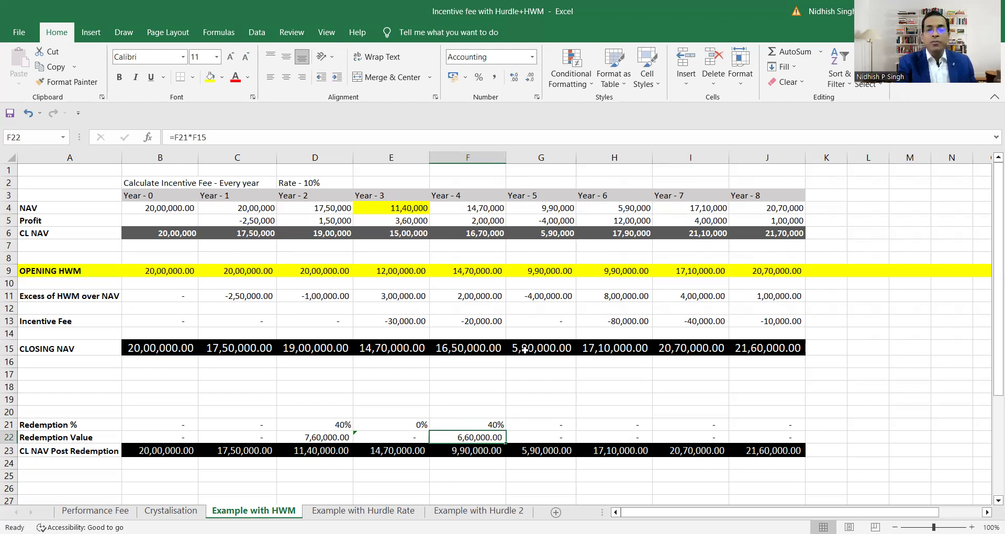
# Trace Year 5's opening HWM in G9 through its NAV in G4 to Year 4's post-redemption NAV in F23
pyautogui.click(522, 268)
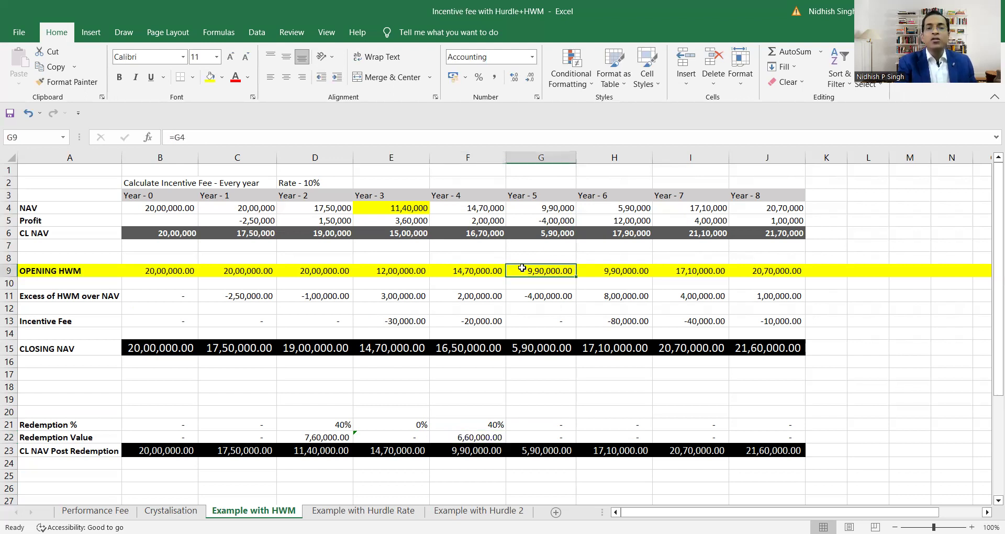
pyautogui.click(466, 346)
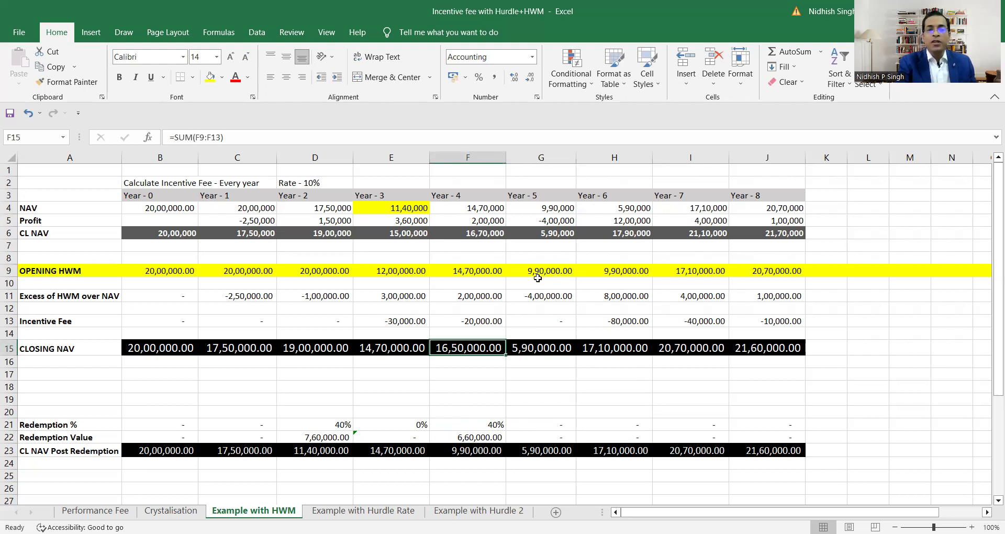
pyautogui.click(567, 262)
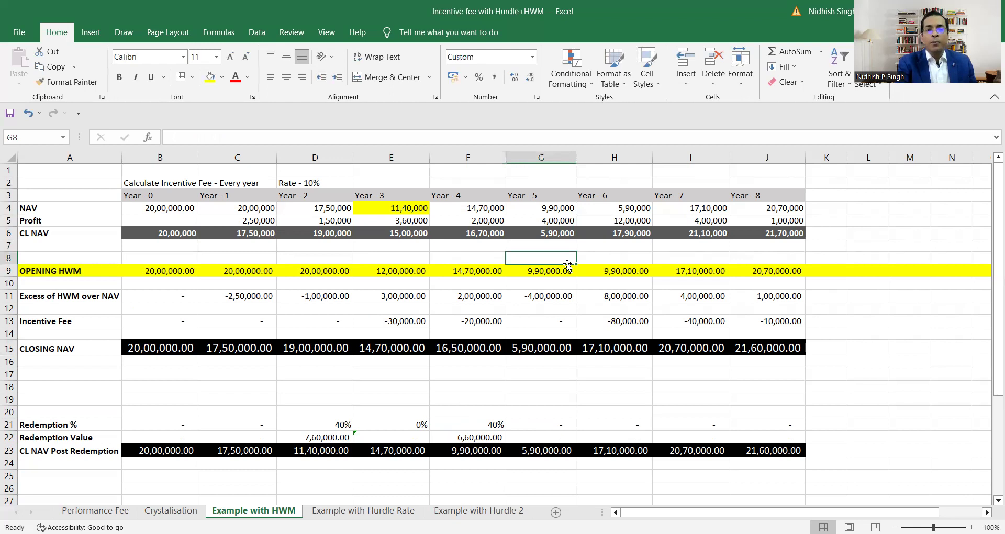
pyautogui.click(555, 273)
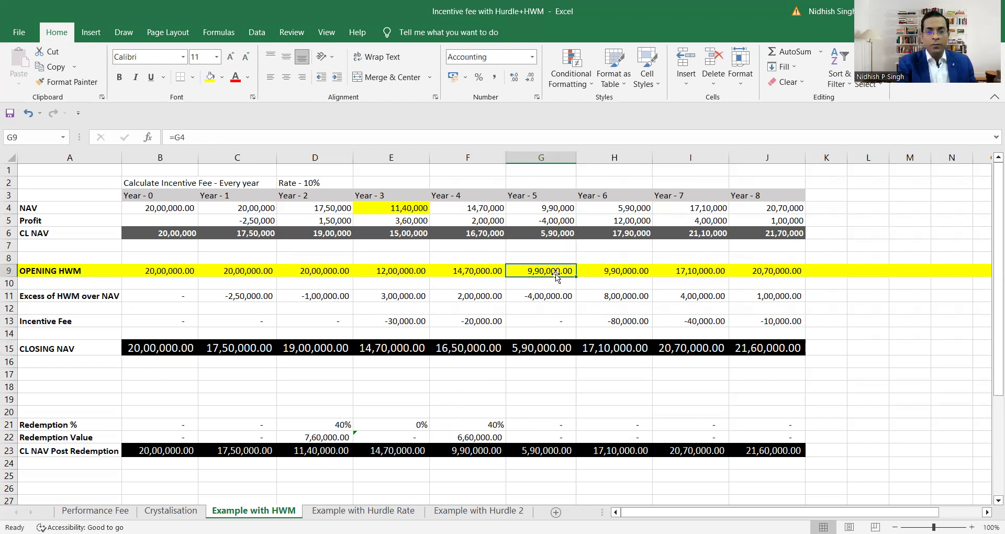
pyautogui.click(552, 210)
pyautogui.click(458, 451)
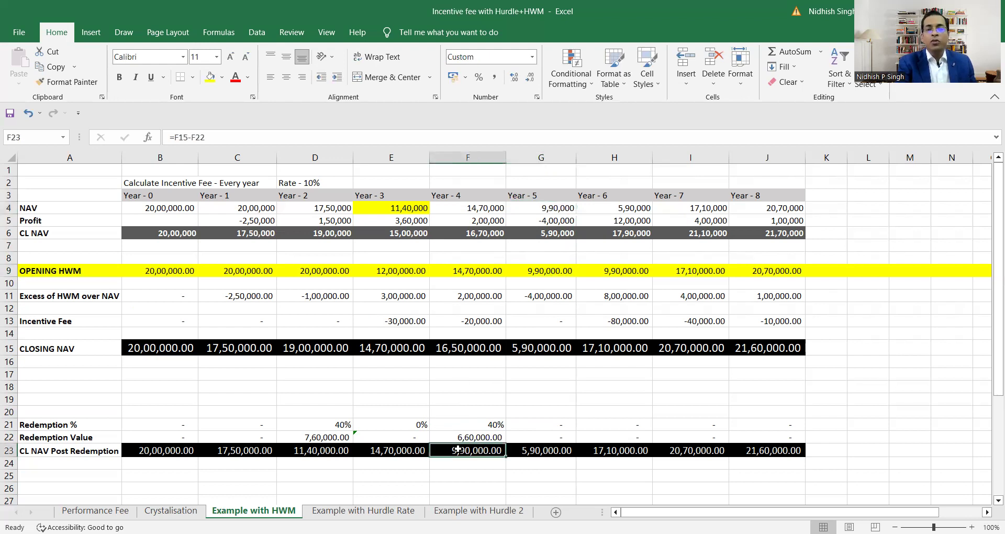
# Review how Year 5's loss in G5 affects the excess in G11, incentive fee in G13 and post-redemption NAV in G23
pyautogui.click(556, 220)
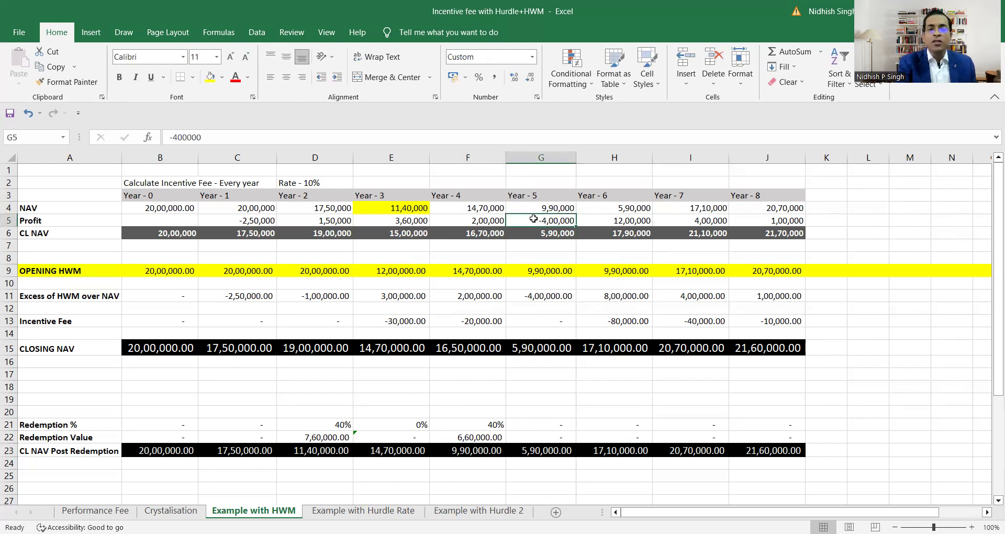
pyautogui.click(539, 297)
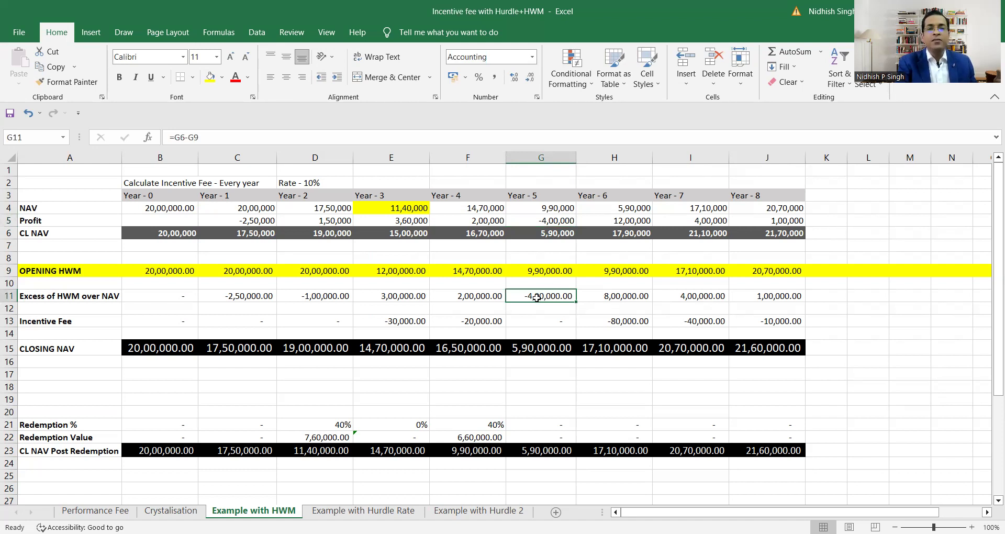
pyautogui.click(558, 319)
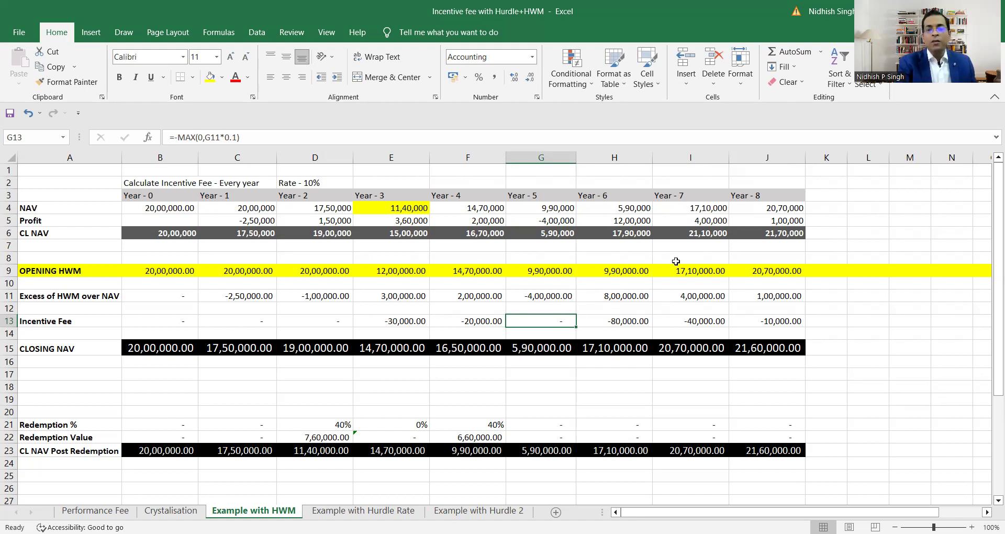
pyautogui.click(556, 452)
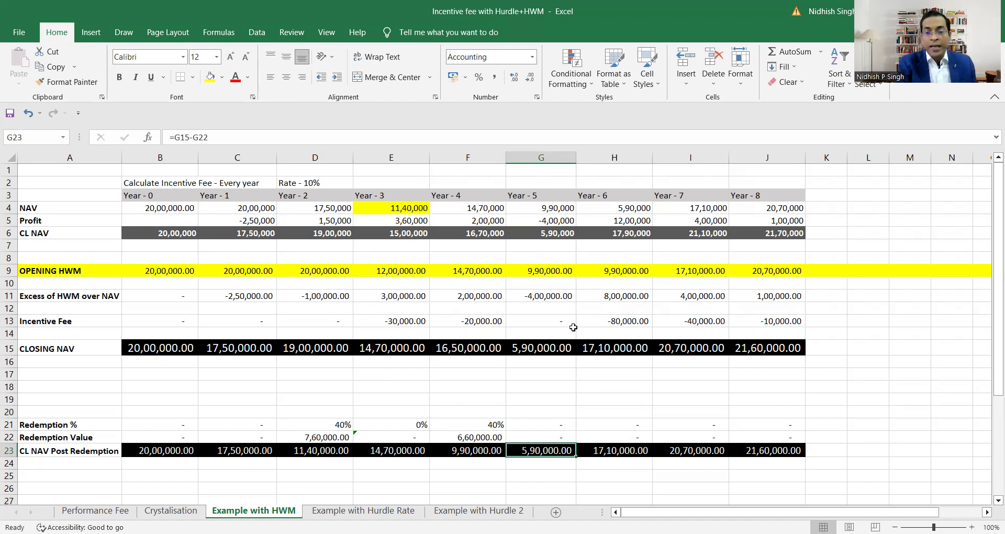
# Examine Year 6's NAV, profit and CL NAV in H4:H6, and trace its opening HWM in H9 to Year 5's in G9
pyautogui.click(620, 209)
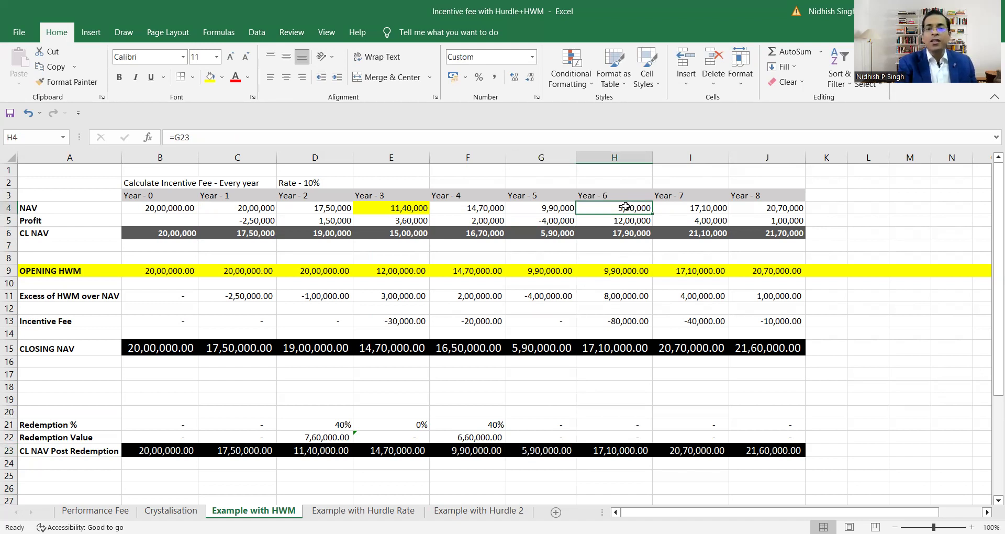
pyautogui.click(621, 218)
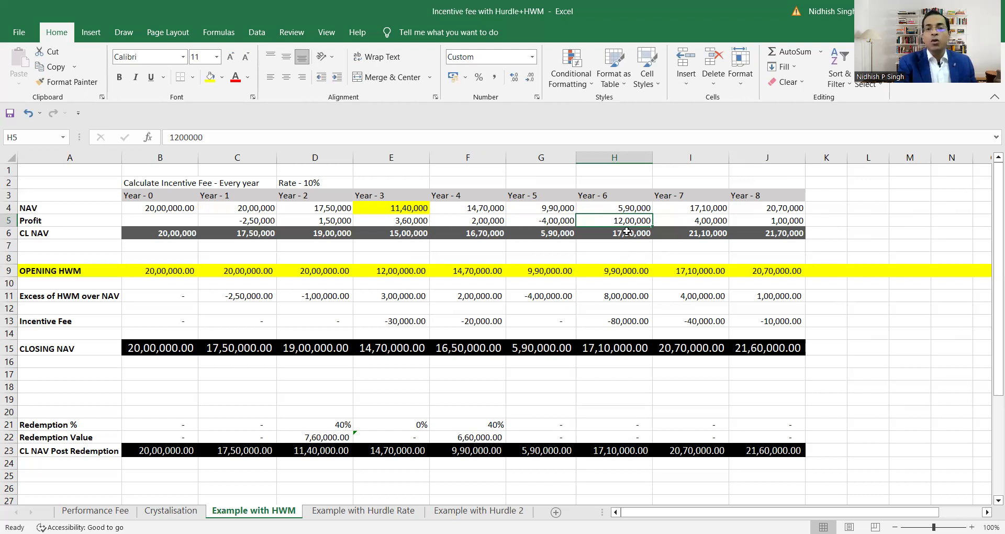
pyautogui.click(626, 230)
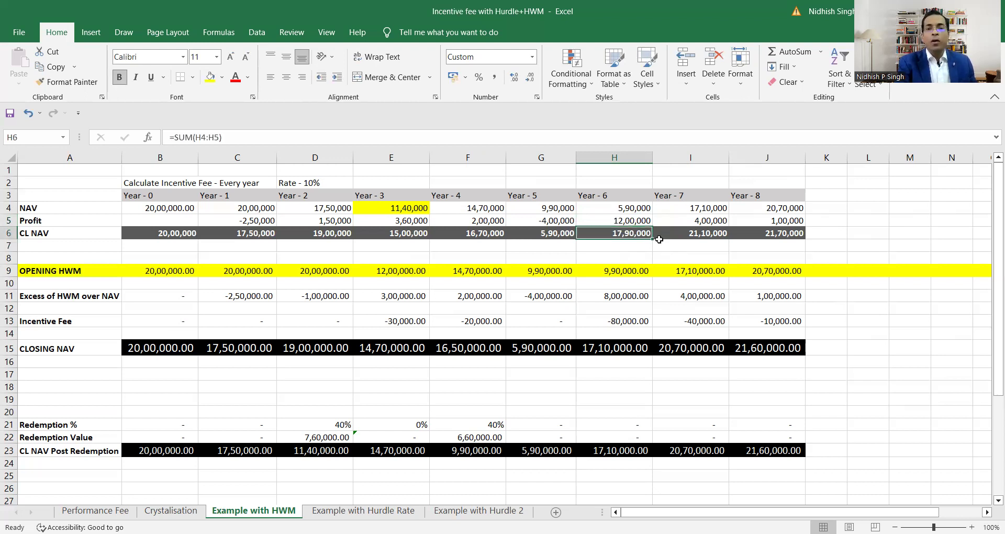
pyautogui.click(623, 269)
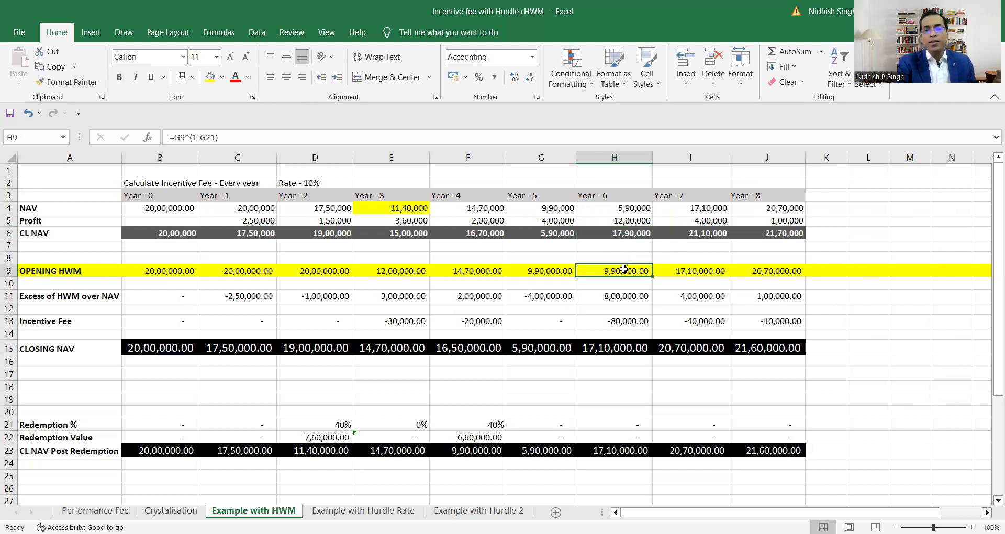
pyautogui.click(543, 269)
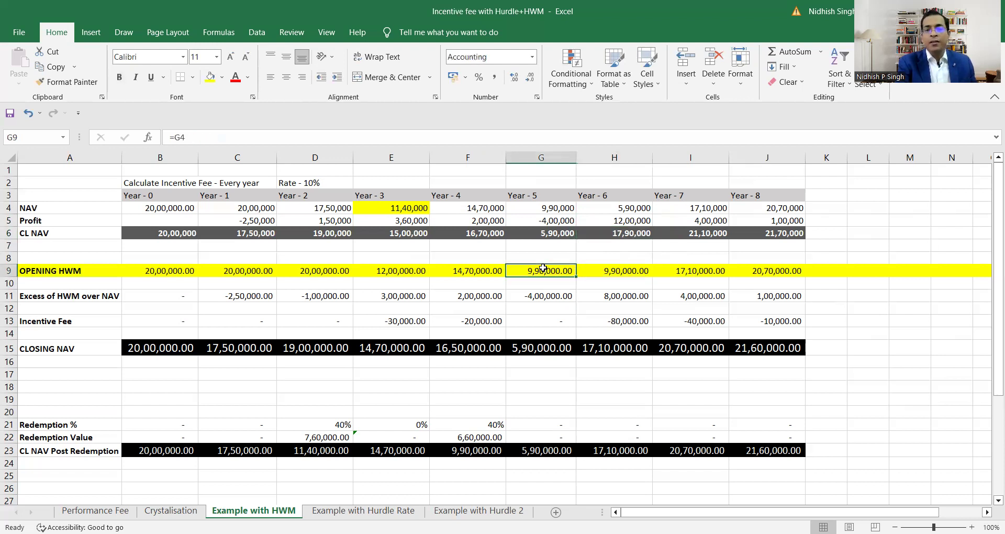
pyautogui.click(620, 270)
# Compare Year 6's CL NAV in H6 with its opening HWM in H9 to explain the excess in H11
pyautogui.click(626, 299)
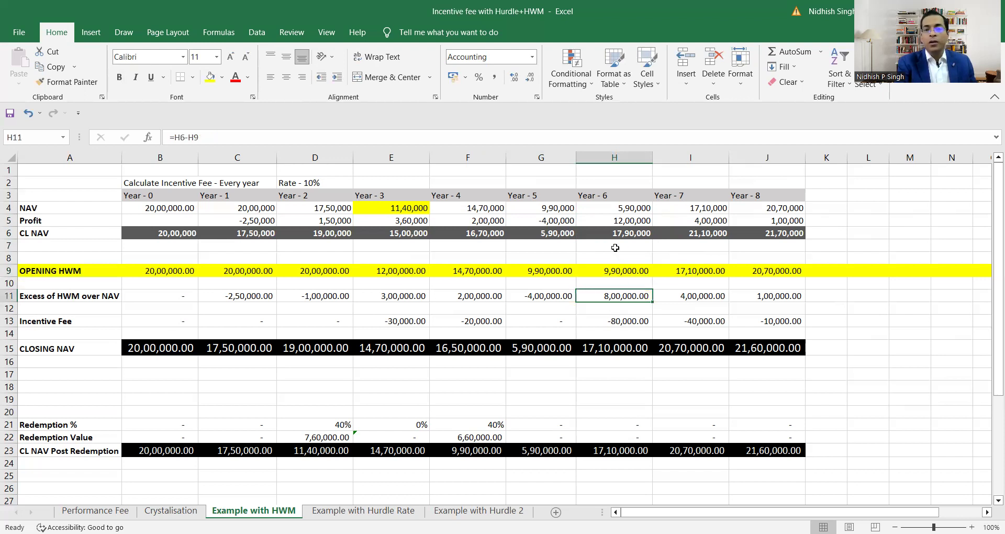
pyautogui.click(608, 233)
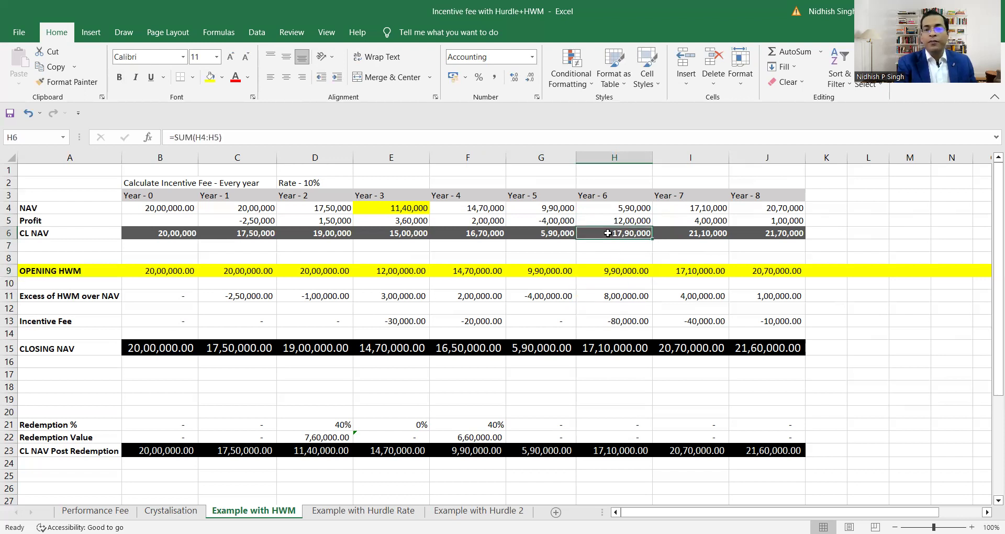
pyautogui.click(616, 271)
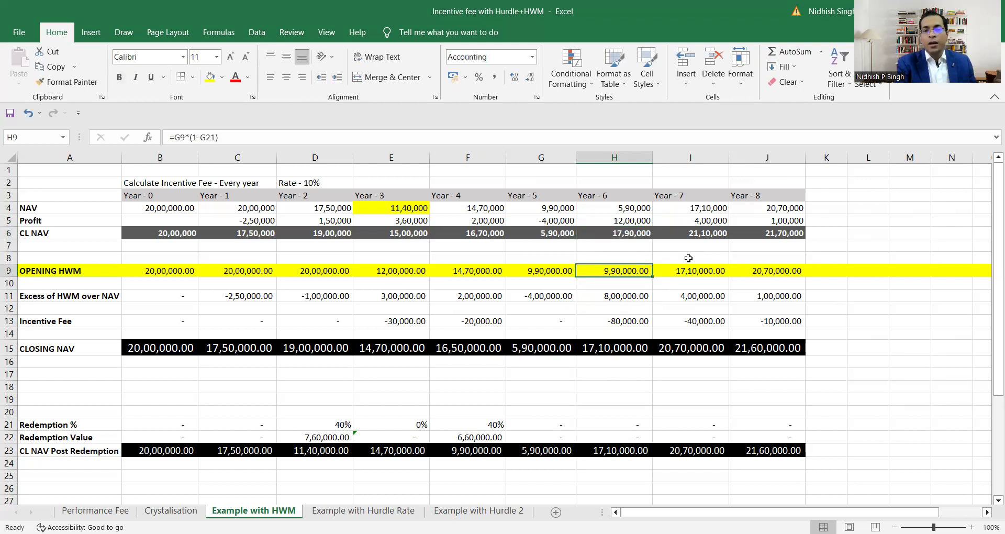
pyautogui.click(621, 296)
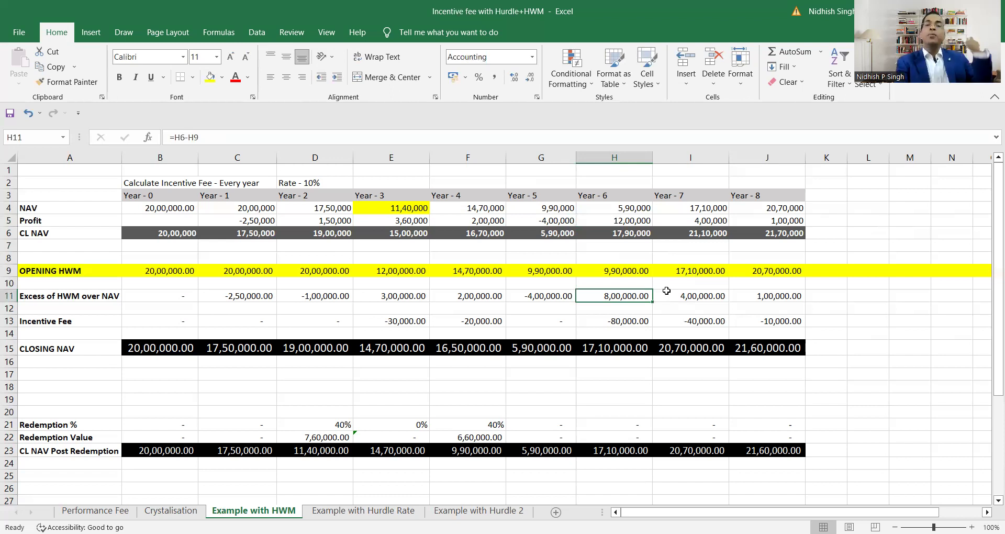
pyautogui.click(605, 274)
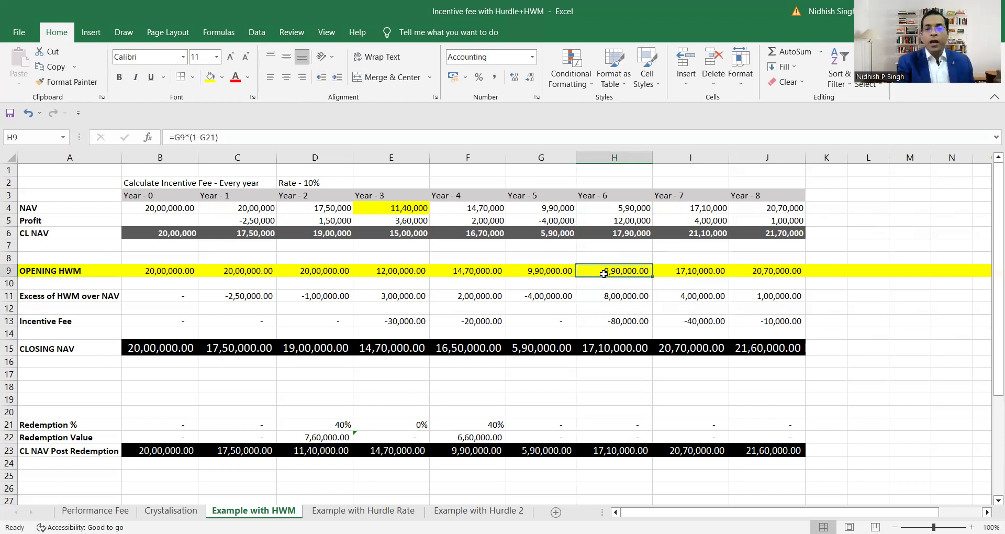
pyautogui.click(632, 297)
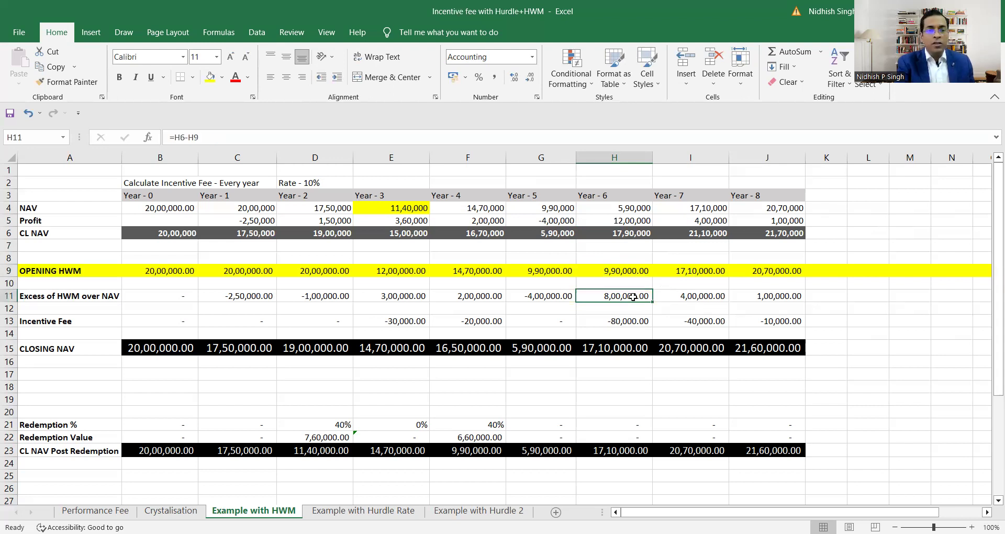
# Review how Year 6's CL NAV in H6 less the incentive fee in H13 leads to the closing NAV in H15
pyautogui.click(627, 320)
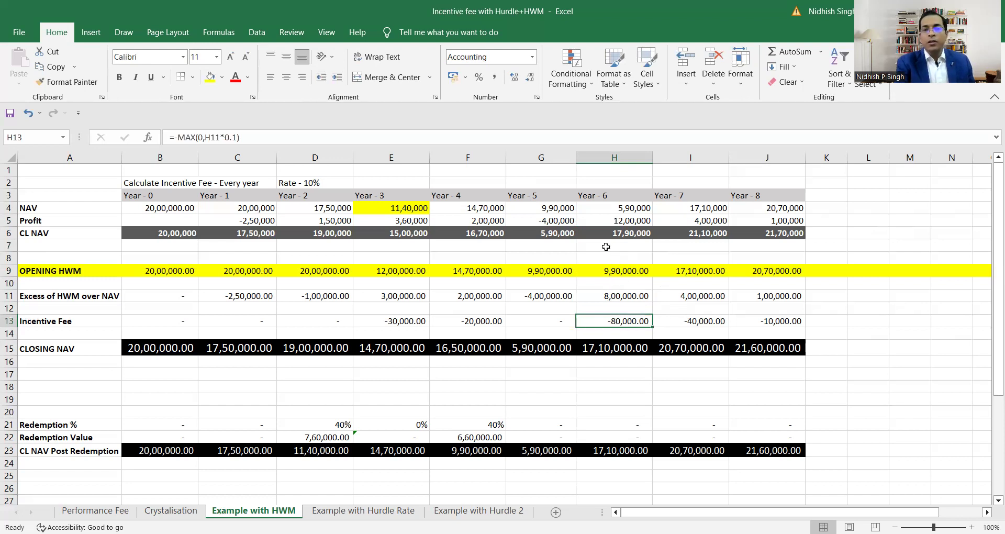
pyautogui.click(625, 234)
pyautogui.click(621, 351)
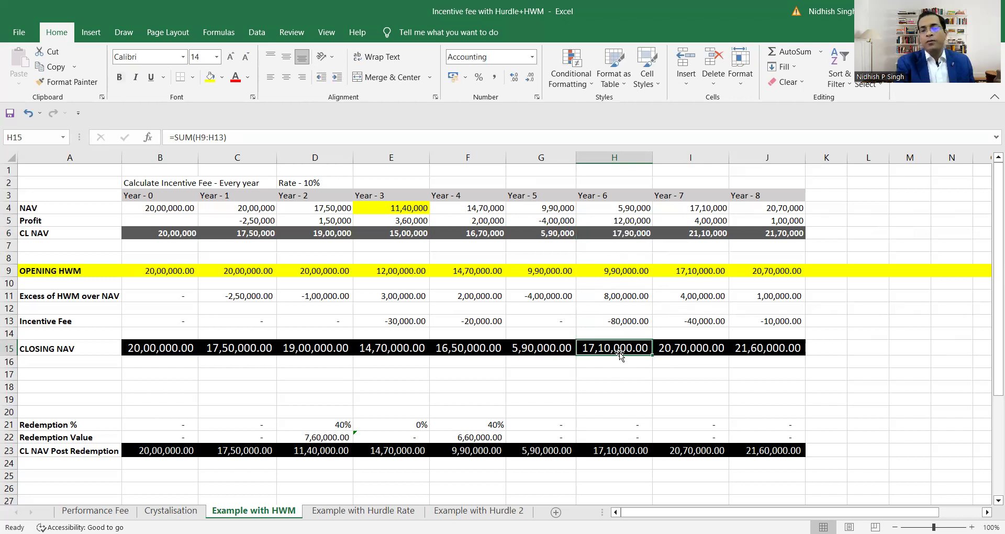
# Examine Year 7's NAV, profit and CL NAV in I4:I6
pyautogui.click(674, 205)
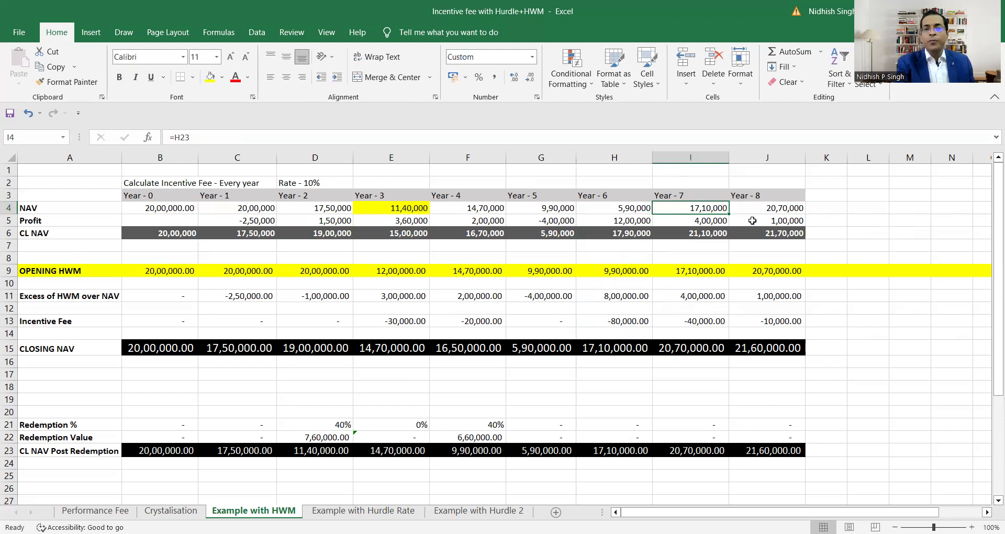
pyautogui.click(716, 217)
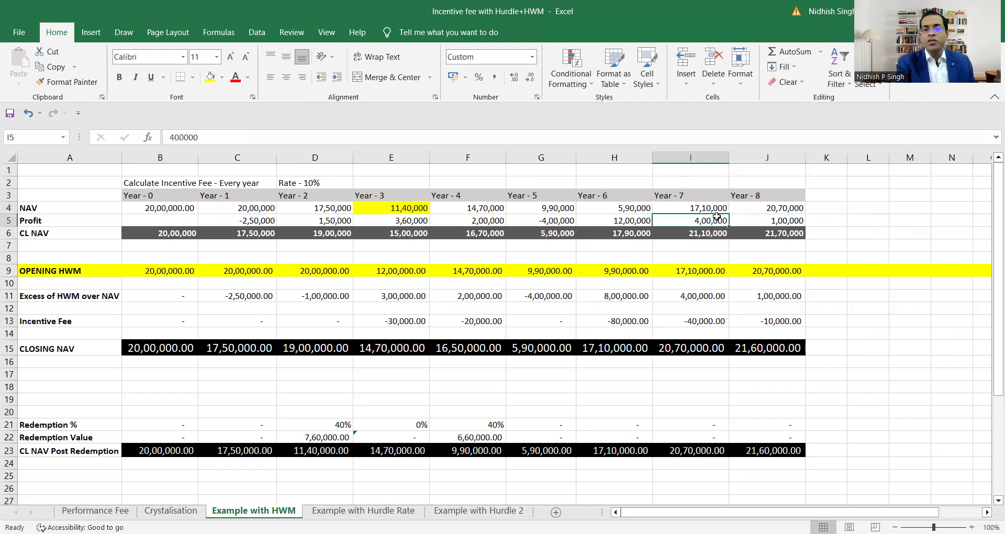
pyautogui.click(686, 237)
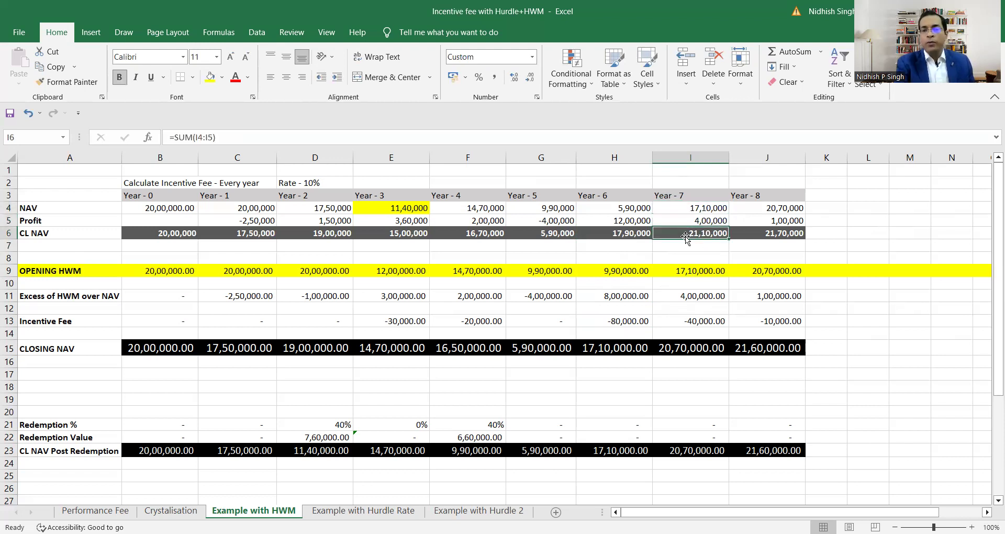
# Compare Year 7's opening HWM in I9 with Year 6's opening HWM, closing NAV and excess in H9, H15 and H11
pyautogui.click(697, 271)
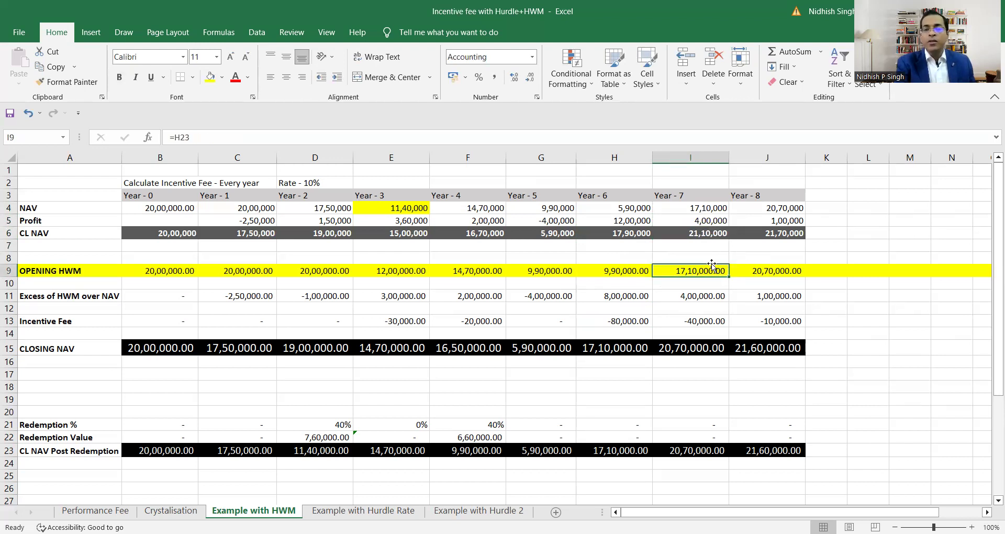
pyautogui.click(605, 269)
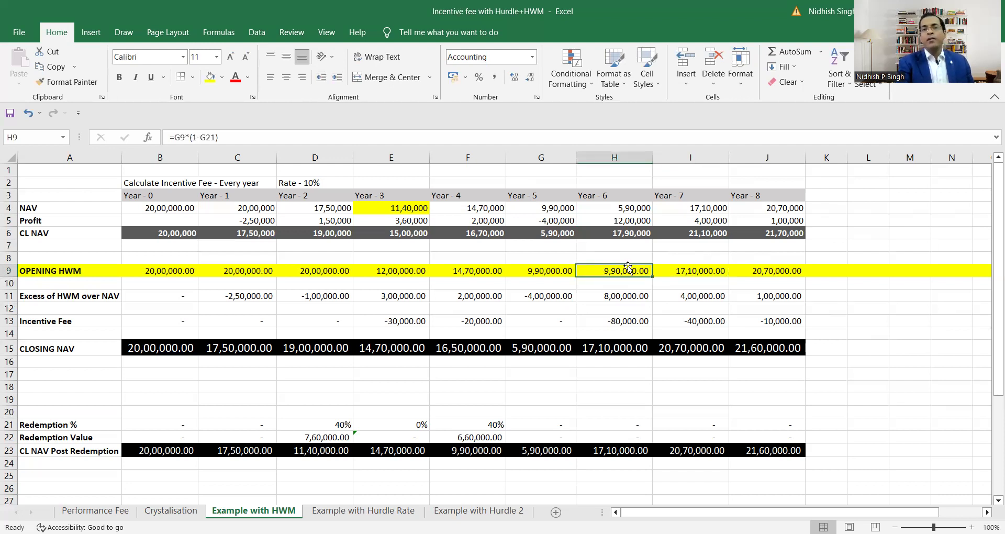
pyautogui.click(703, 267)
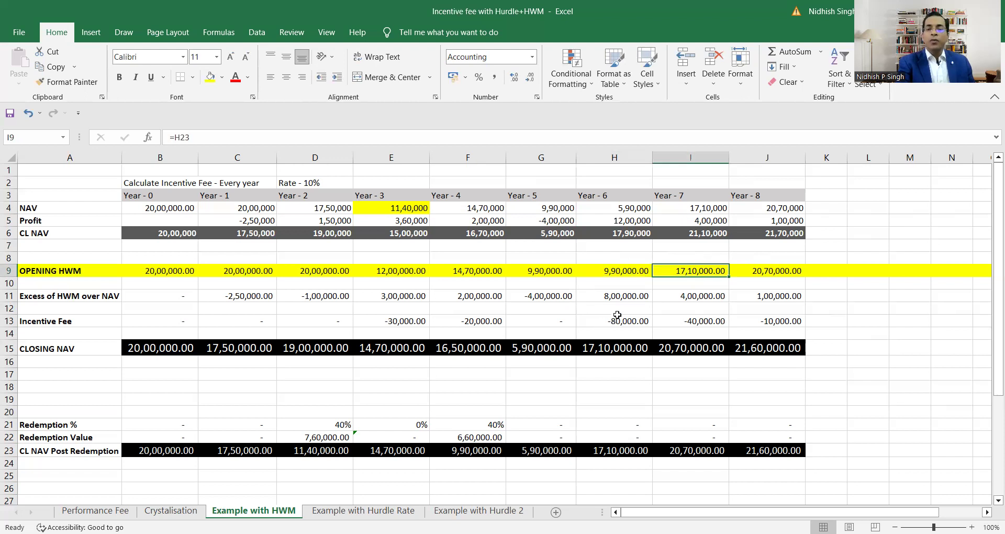
pyautogui.click(604, 350)
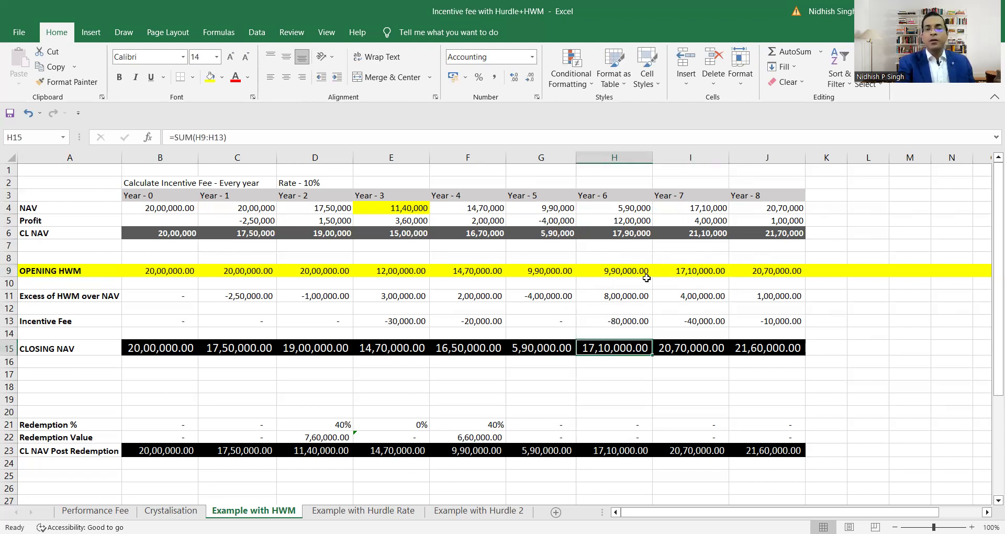
pyautogui.click(610, 291)
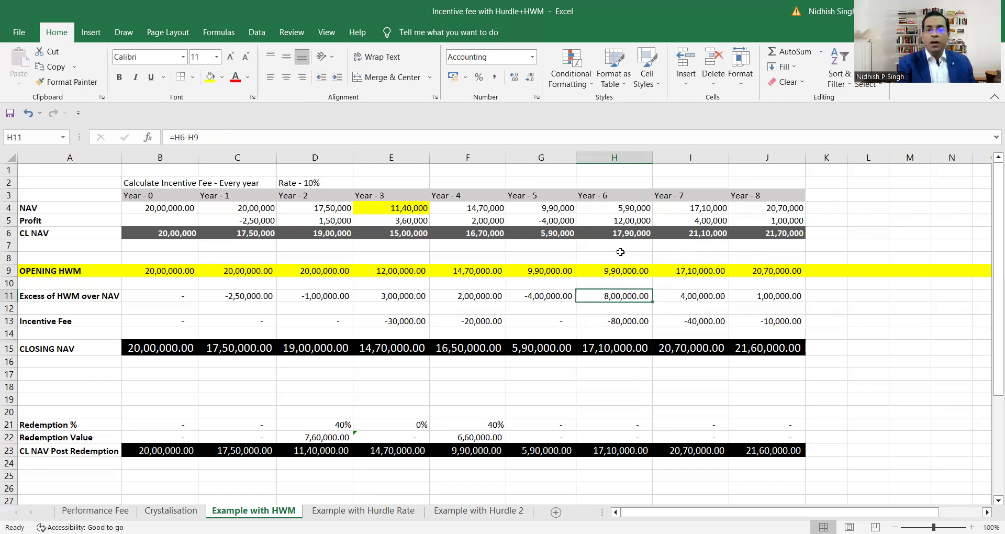
# Trace Year 6's CL NAV, incentive fee, excess and closing NAV in H6, H13, H11 and H15 to Year 7's opening HWM in I9
pyautogui.click(620, 236)
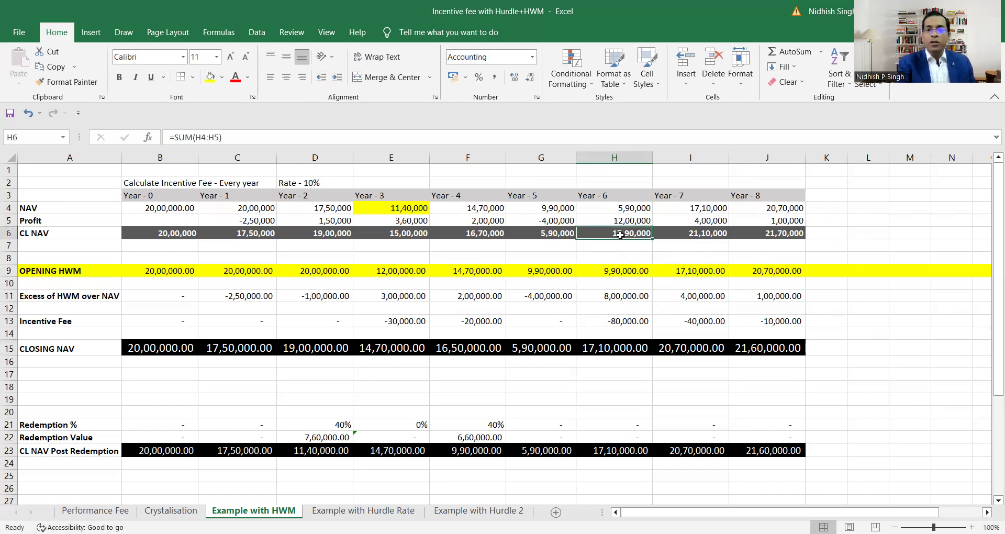
pyautogui.click(618, 318)
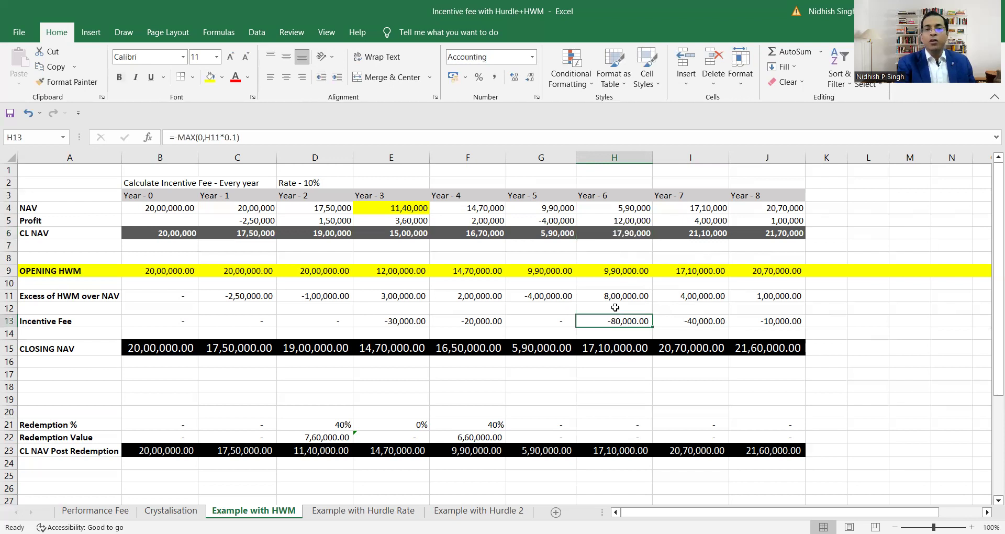
pyautogui.click(619, 295)
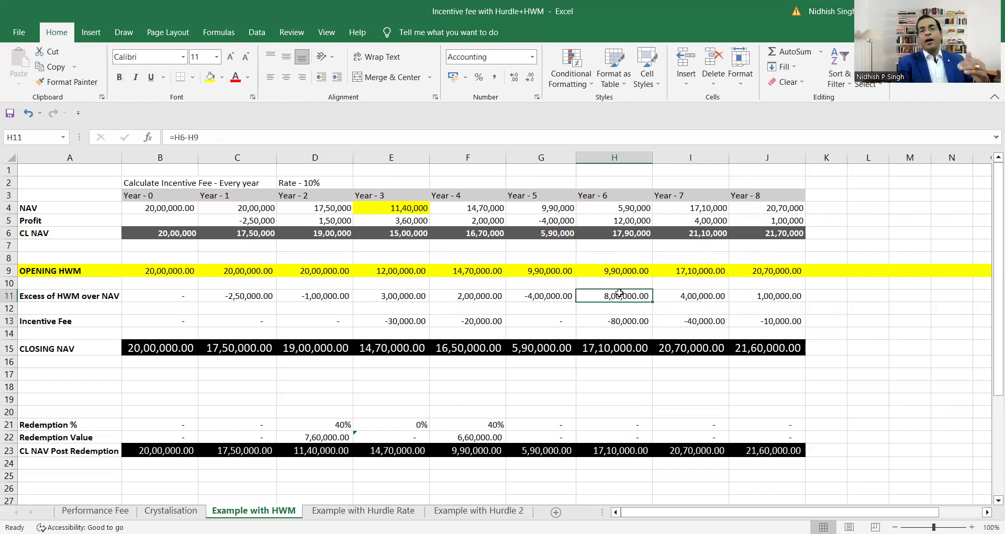
pyautogui.click(612, 347)
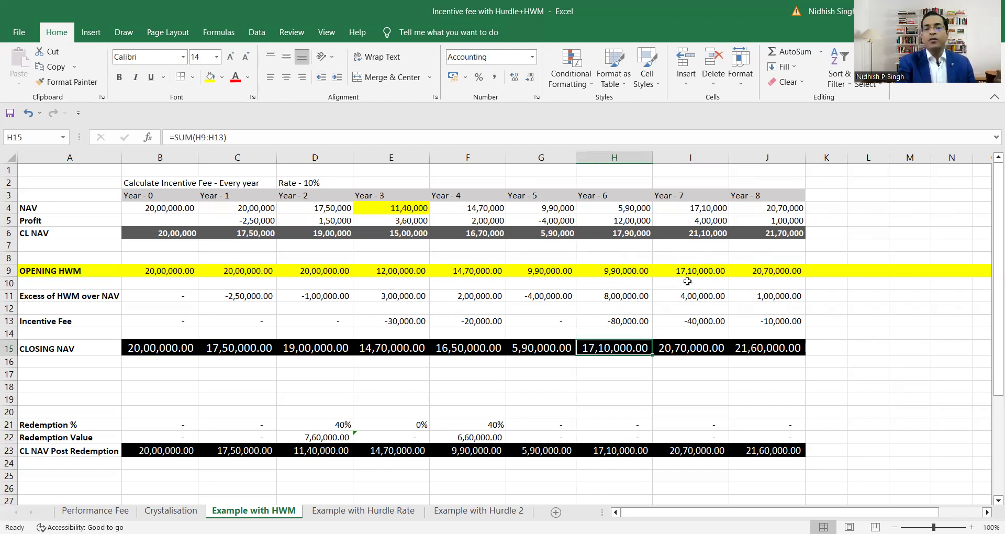
pyautogui.click(704, 270)
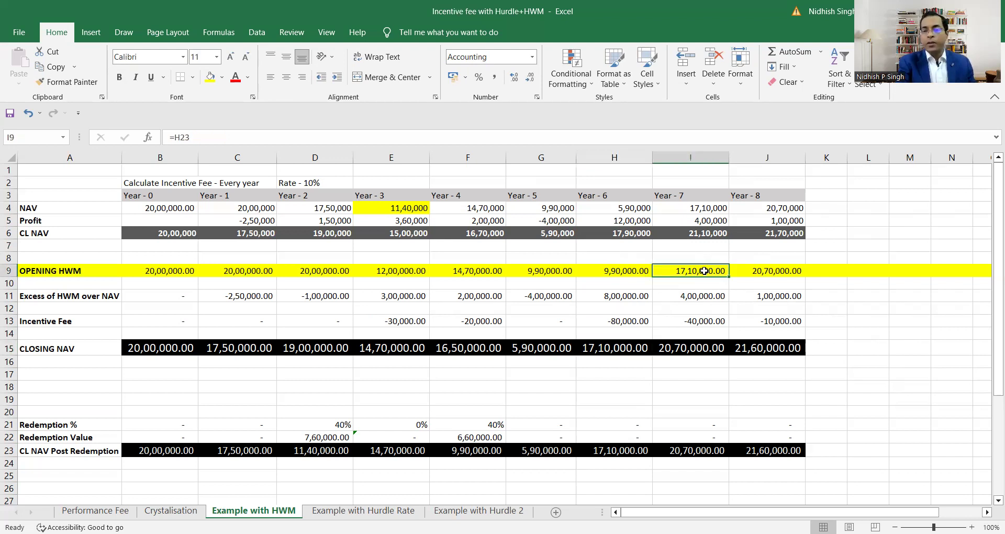
# Review Year 7's excess over HWM in I11, incentive fee in I13, CL NAV in I6 and closing NAV in I15
pyautogui.click(680, 294)
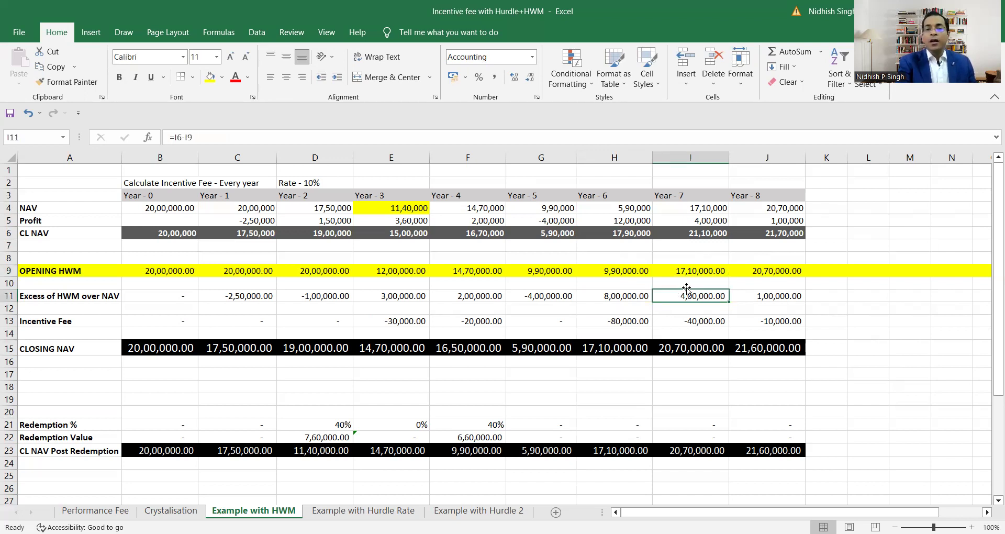
pyautogui.click(708, 321)
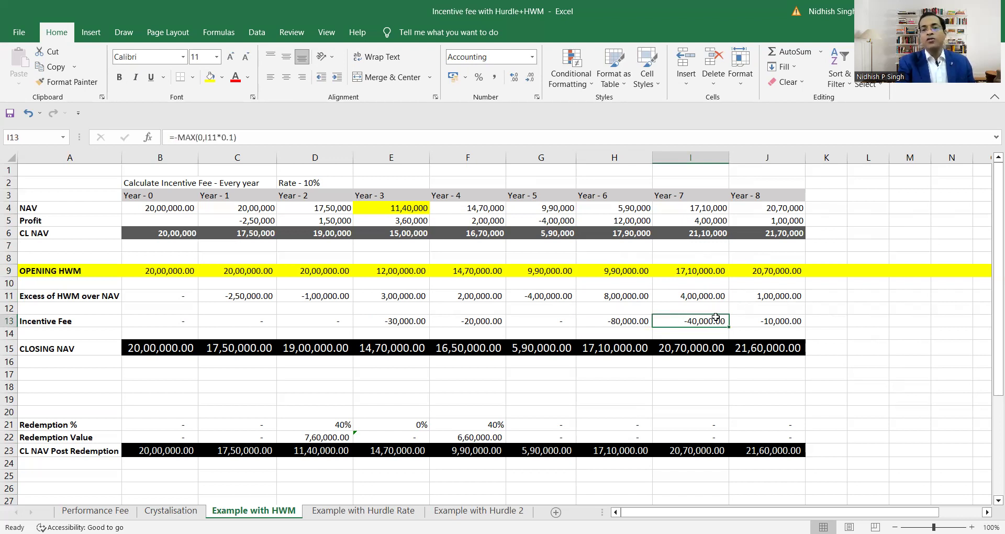
pyautogui.click(717, 234)
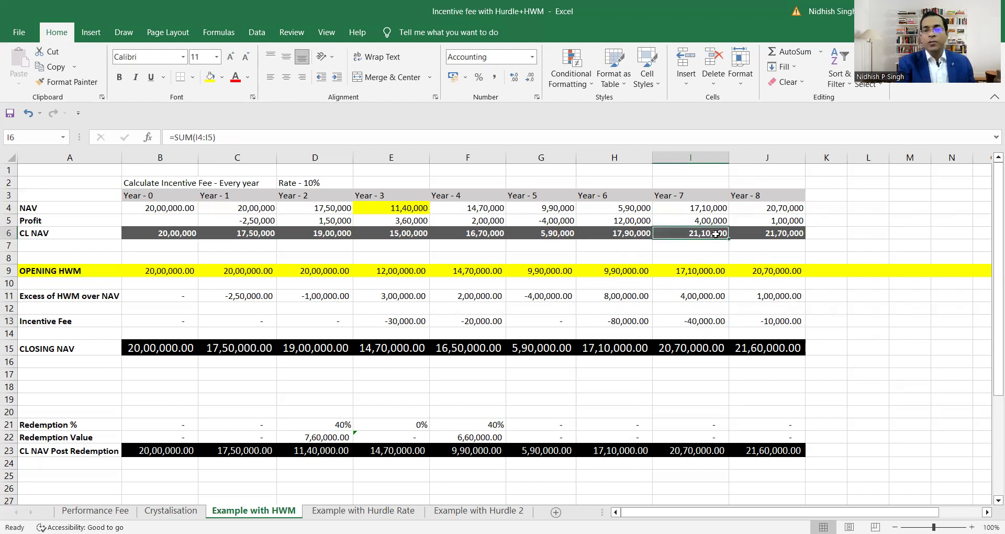
pyautogui.click(673, 350)
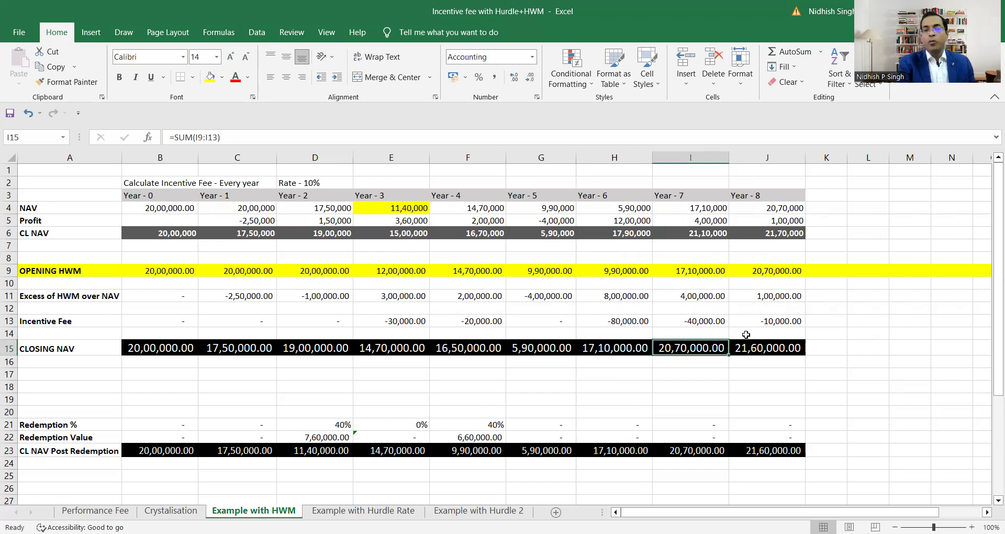
# Compare Year 8's NAV and opening HWM in J4 and J9 with Year 7's closing NAV in I15, and check Year 8's post-redemption NAV in J23
pyautogui.click(771, 209)
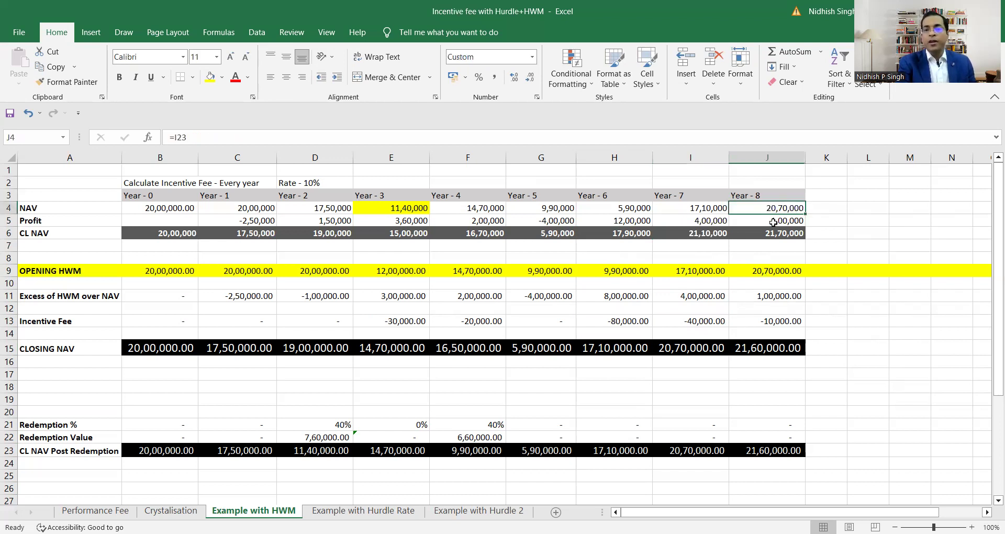
pyautogui.click(769, 272)
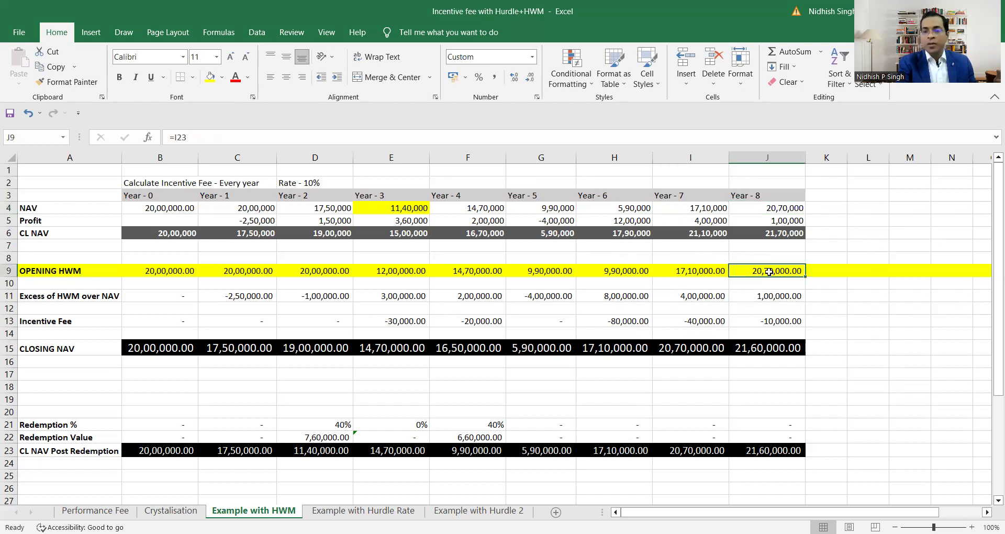
pyautogui.click(675, 352)
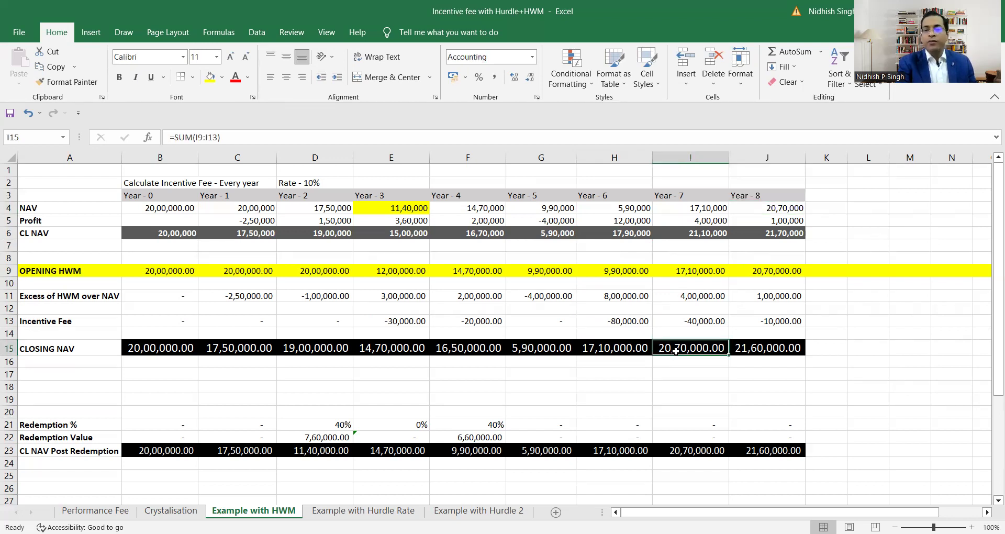
pyautogui.click(749, 283)
pyautogui.click(789, 269)
pyautogui.click(753, 456)
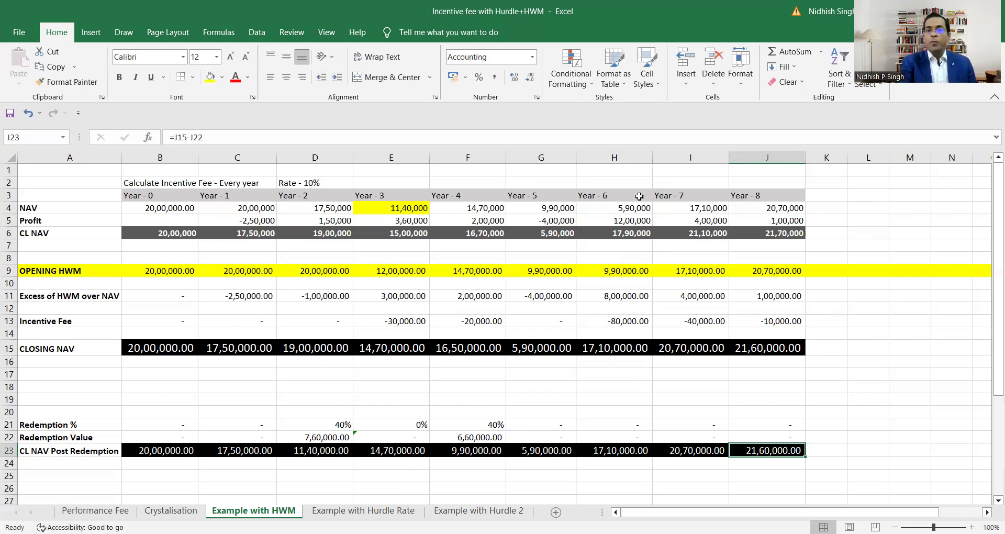
pyautogui.click(632, 197)
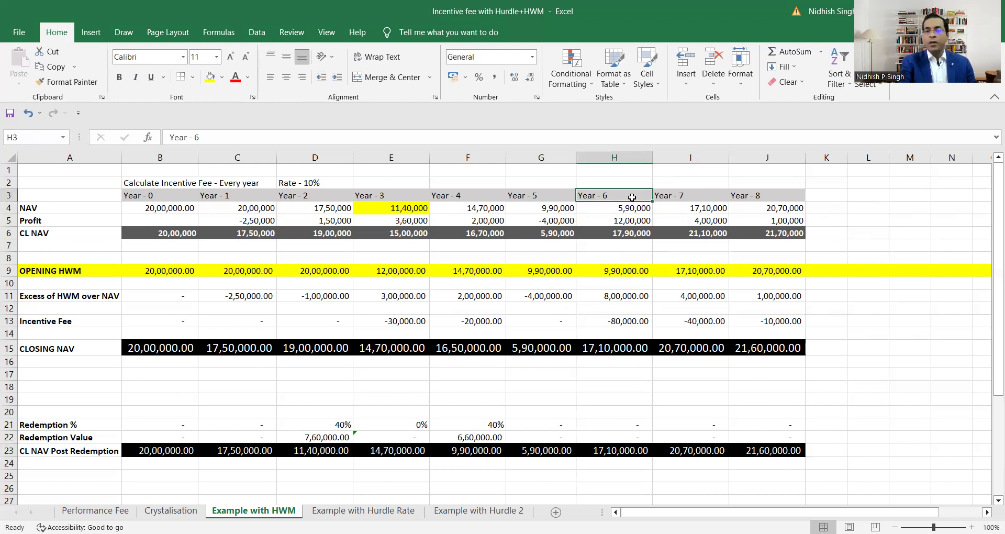